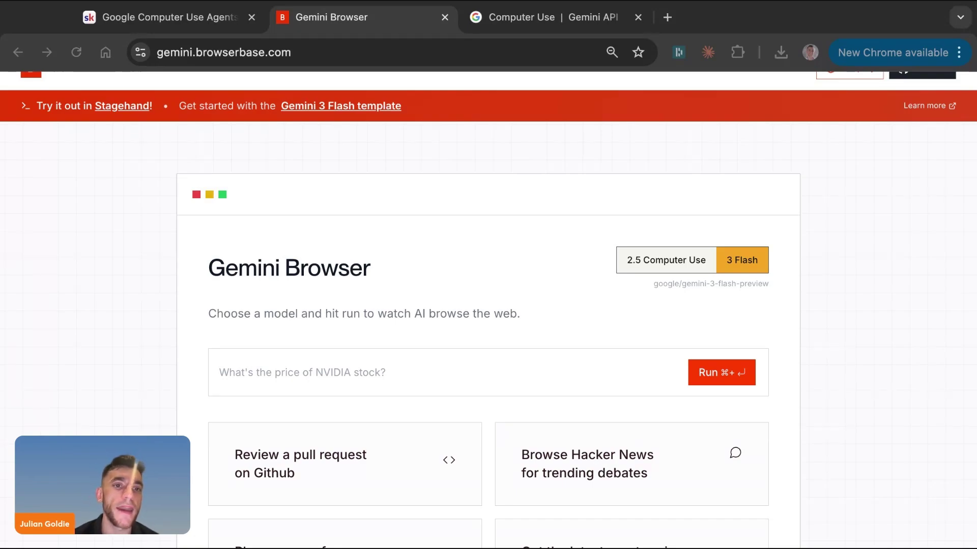
# In the Skool lesson, highlight the FREE Browserbase Demo resource line.
pyautogui.scroll(1, 438, 207)
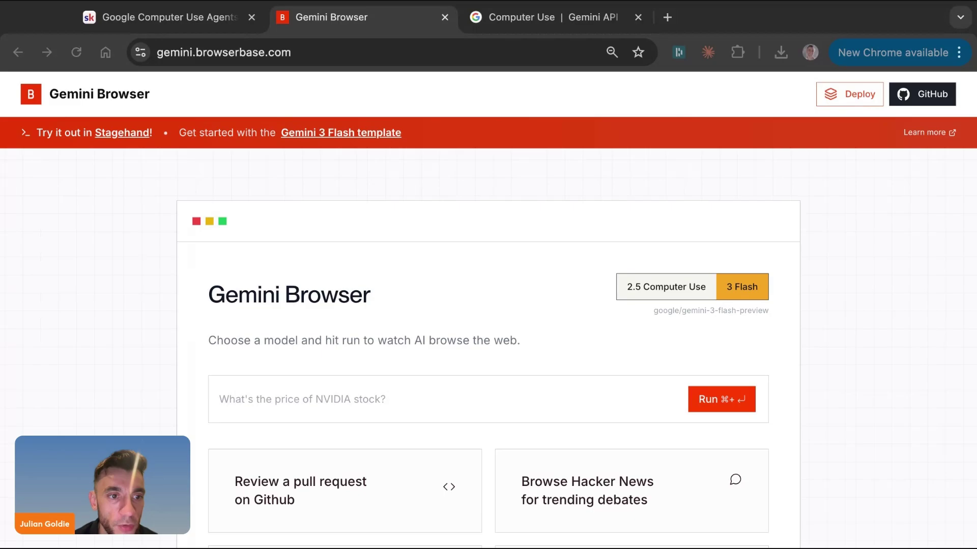
pyautogui.scroll(-8, 430, 253)
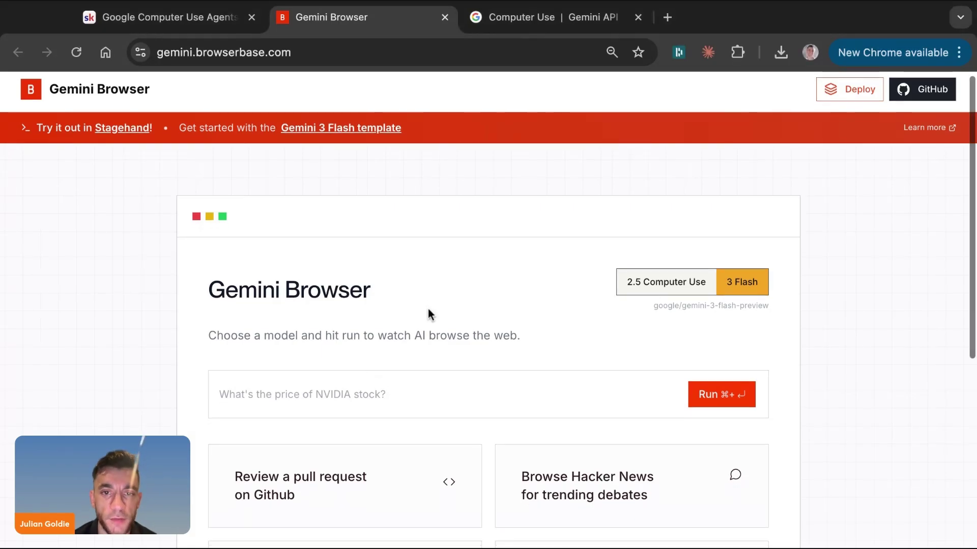
pyautogui.scroll(8, 631, 321)
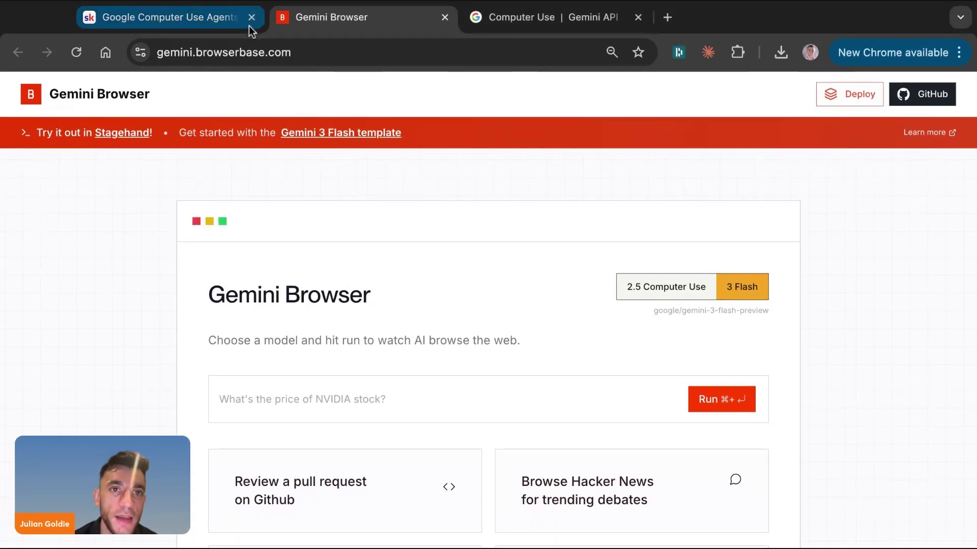
pyautogui.click(188, 17)
pyautogui.keyDown('ctrl'); pyautogui.scroll(5, 540, 268); pyautogui.keyUp('ctrl')
pyautogui.scroll(-5, 300, 157)
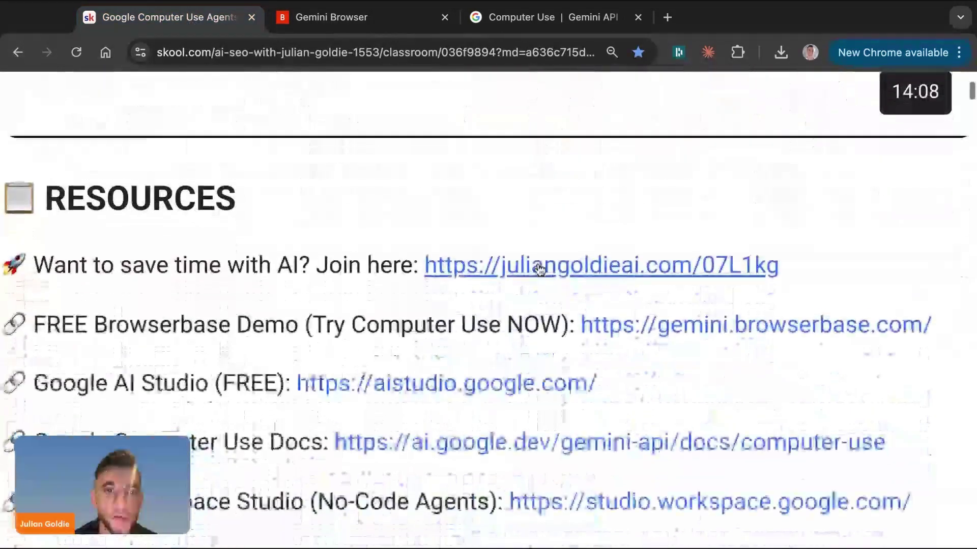
pyautogui.tripleClick(298, 194)
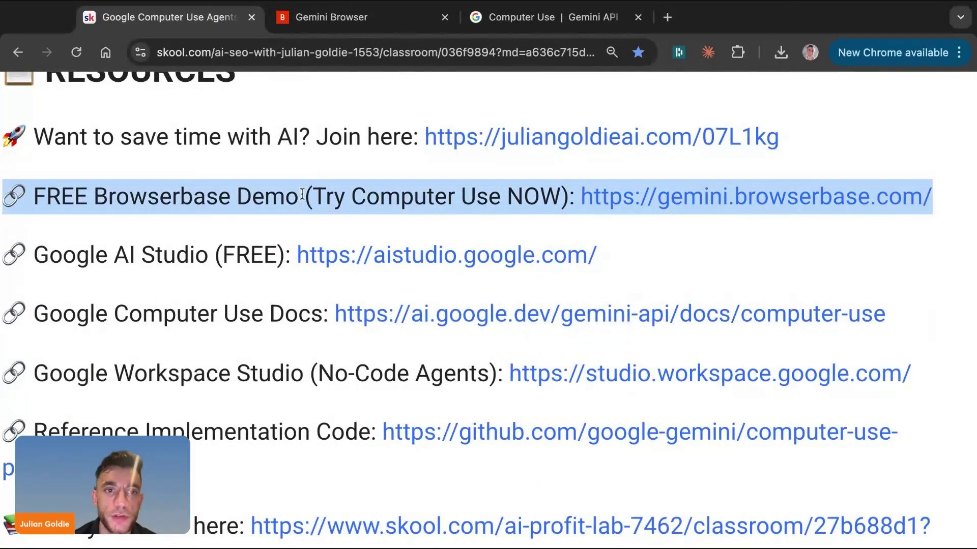
pyautogui.click(218, 207)
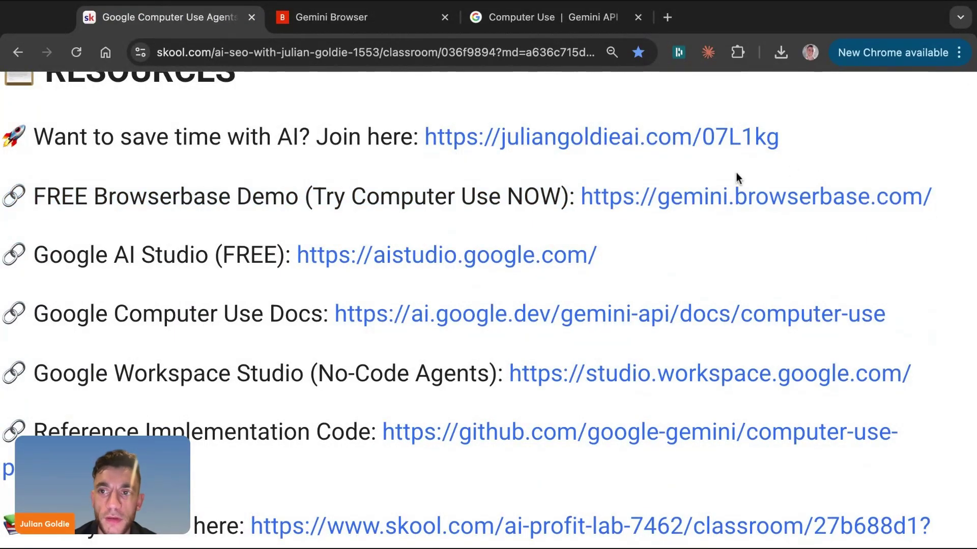
# Go back to the Gemini Browser home page and focus its request box.
pyautogui.click(406, 7)
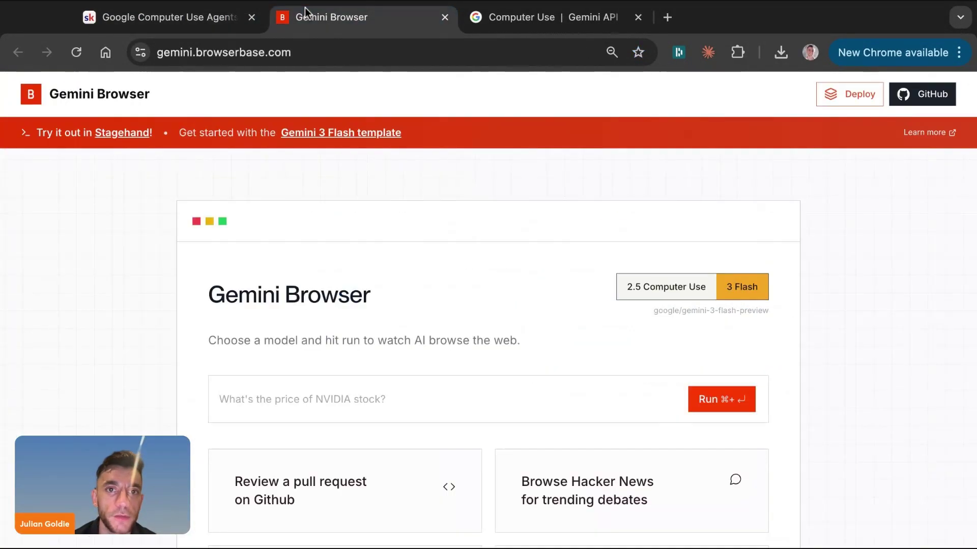
pyautogui.scroll(-1, 288, 261)
pyautogui.click(288, 260)
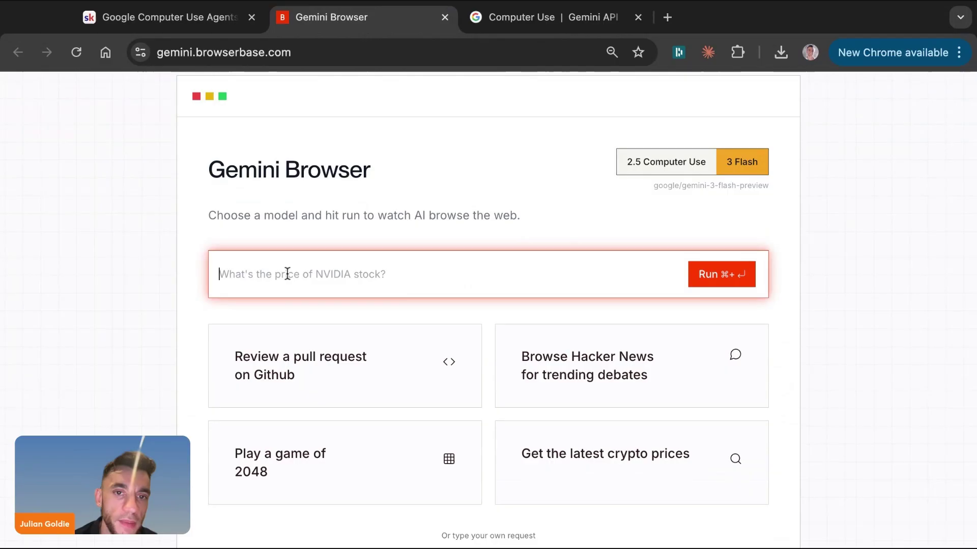
pyautogui.scroll(-2, 224, 286)
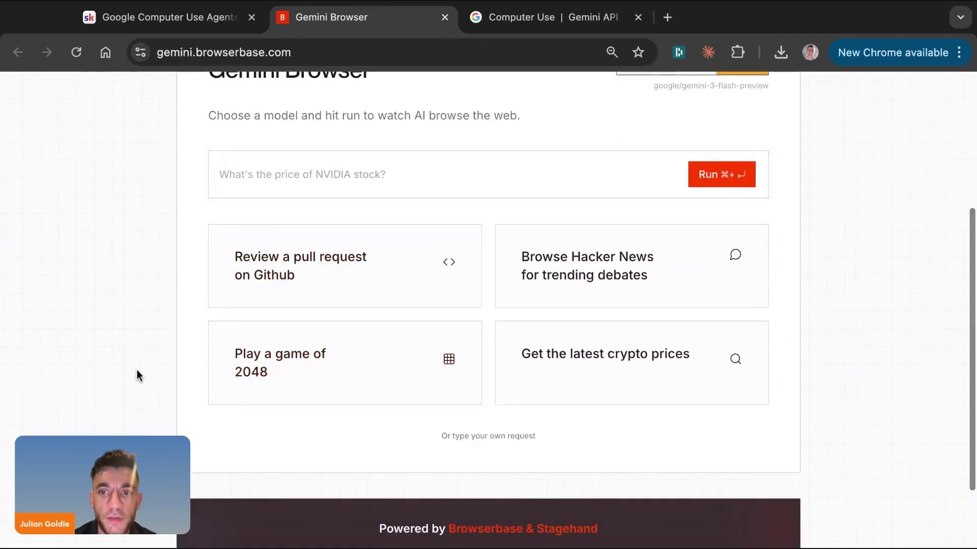
# Start the 'Play a game of 2048' example task and point out its elapsed session time.
pyautogui.click(343, 366)
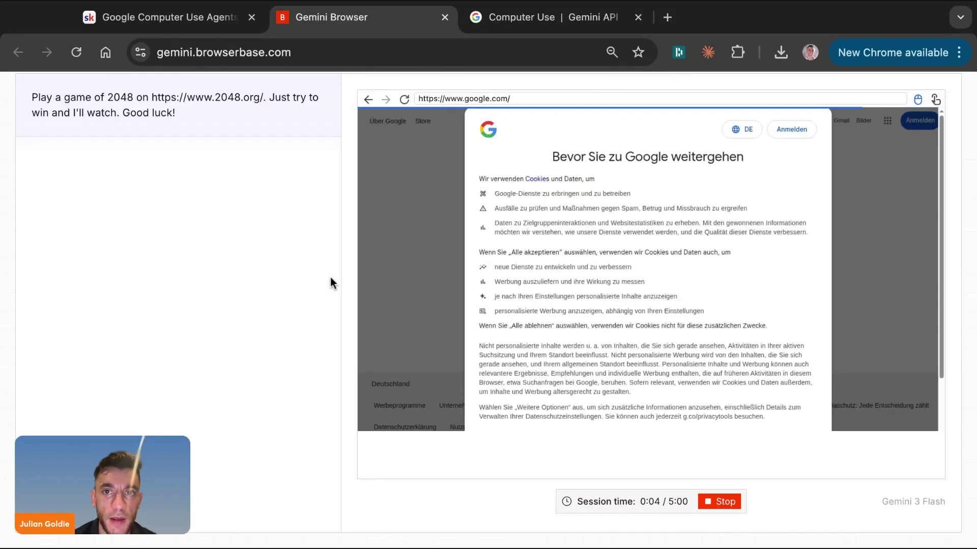
pyautogui.moveTo(637, 501); pyautogui.dragTo(698, 501)
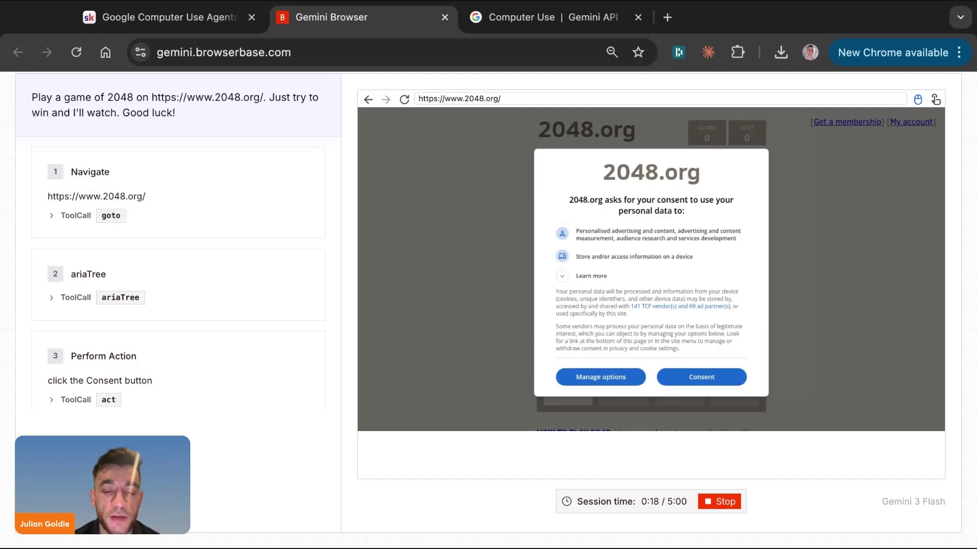
pyautogui.scroll(2, 488, 305)
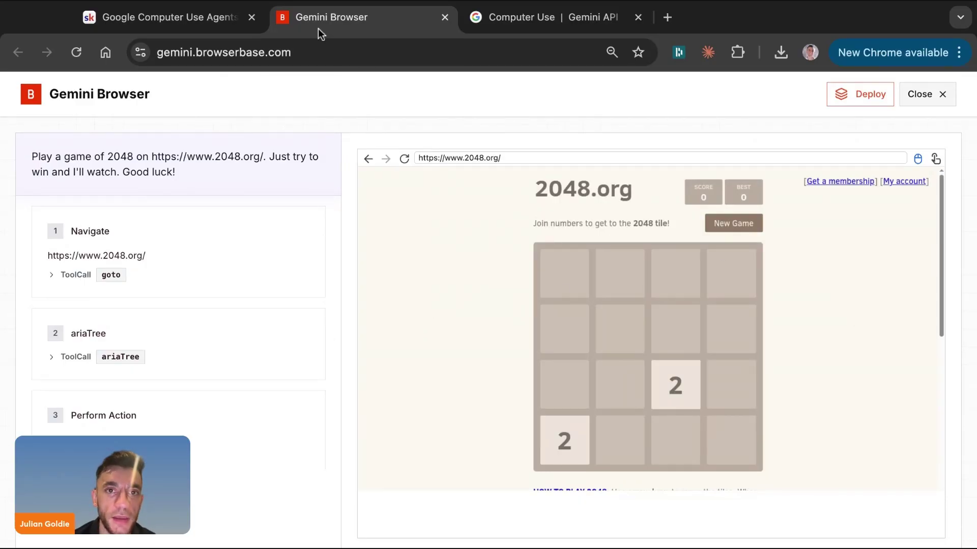
# Open a fresh Gemini Browser home page in a new tab, then go back to the 2048 session.
pyautogui.click(322, 42)
pyautogui.hotkey('alt', 'Return')
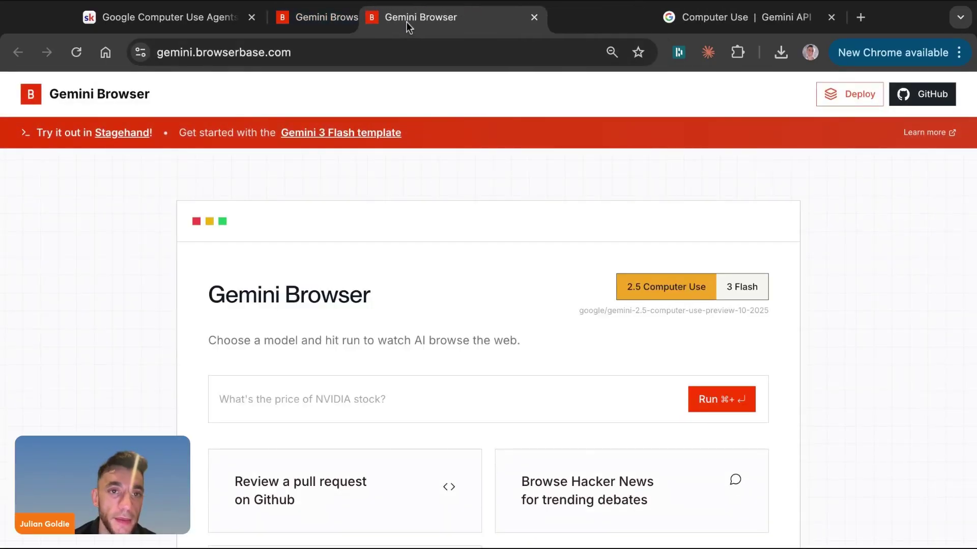
pyautogui.hotkey('ctrl', 'shift', 'Tab')
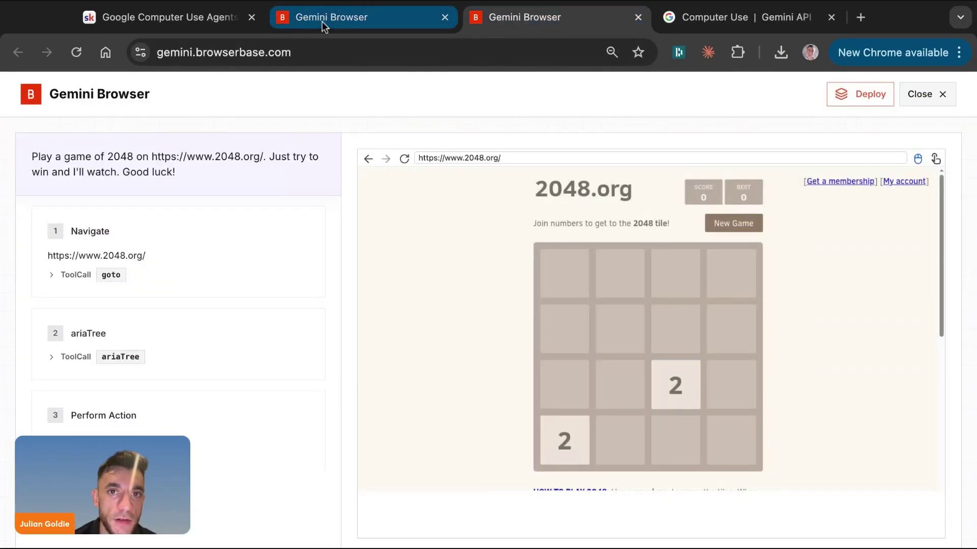
pyautogui.scroll(-2, 245, 197)
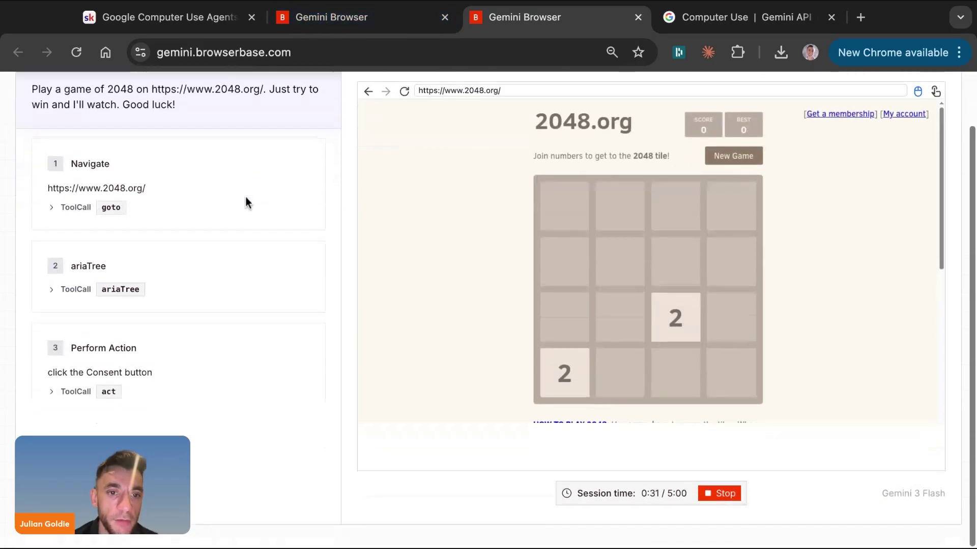
pyautogui.scroll(1, 230, 383)
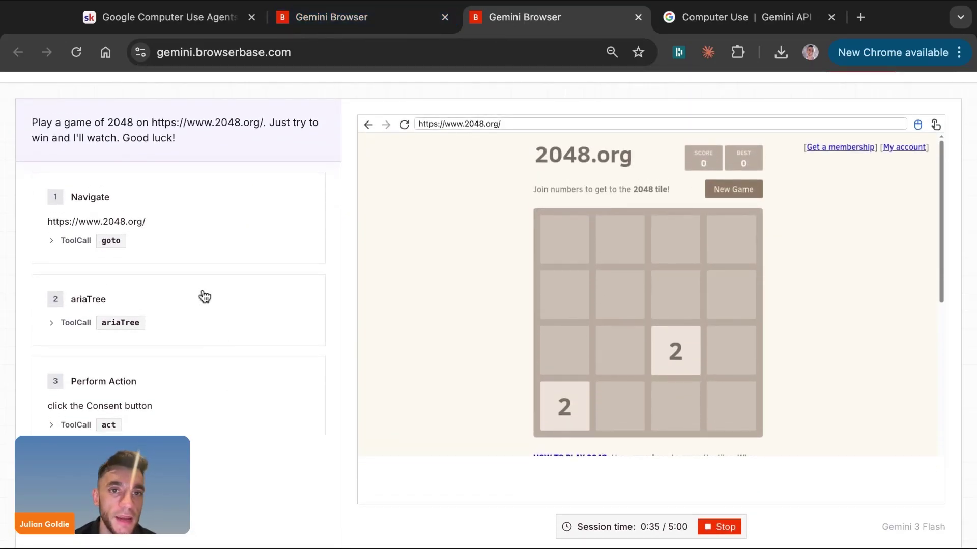
pyautogui.scroll(-1, 679, 432)
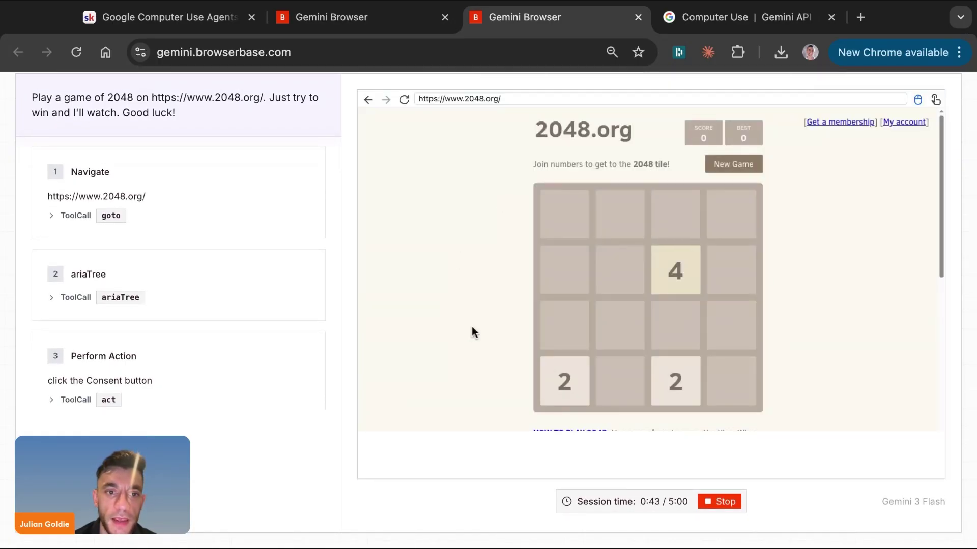
pyautogui.scroll(2, 260, 322)
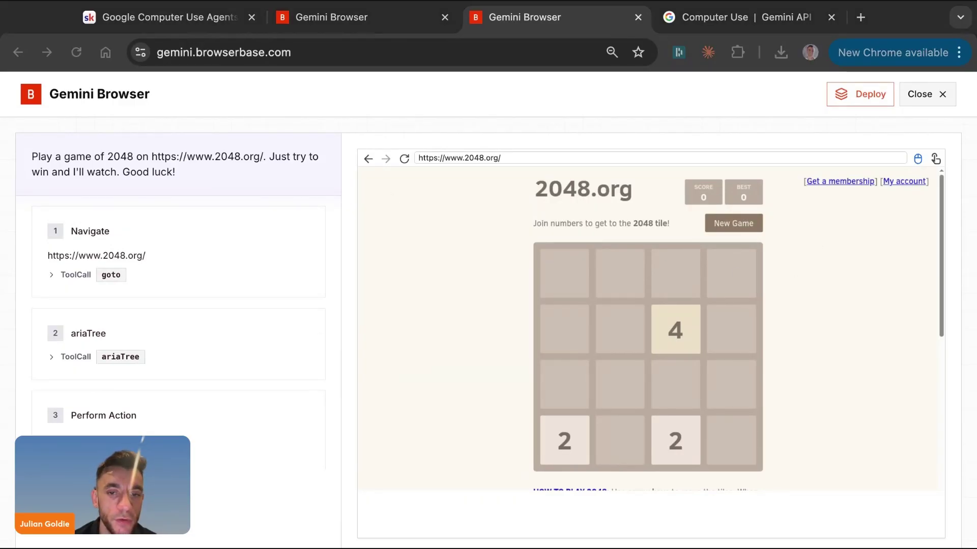
# Cycle through the Skool, Gemini Browser home and 2048 tabs with Ctrl+1/2/3.
pyautogui.hotkey('ctrl', '1')
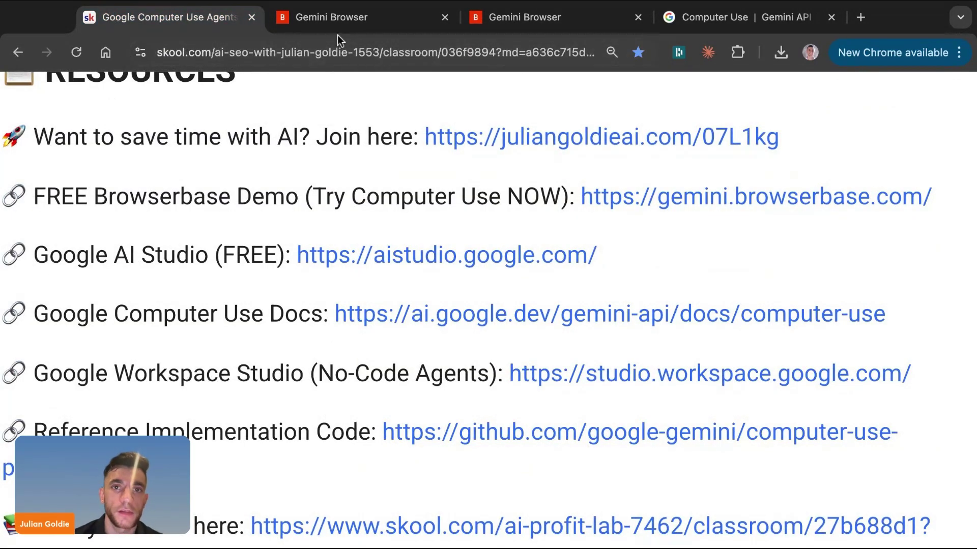
pyautogui.click(338, 19)
pyautogui.hotkey('ctrl', '3')
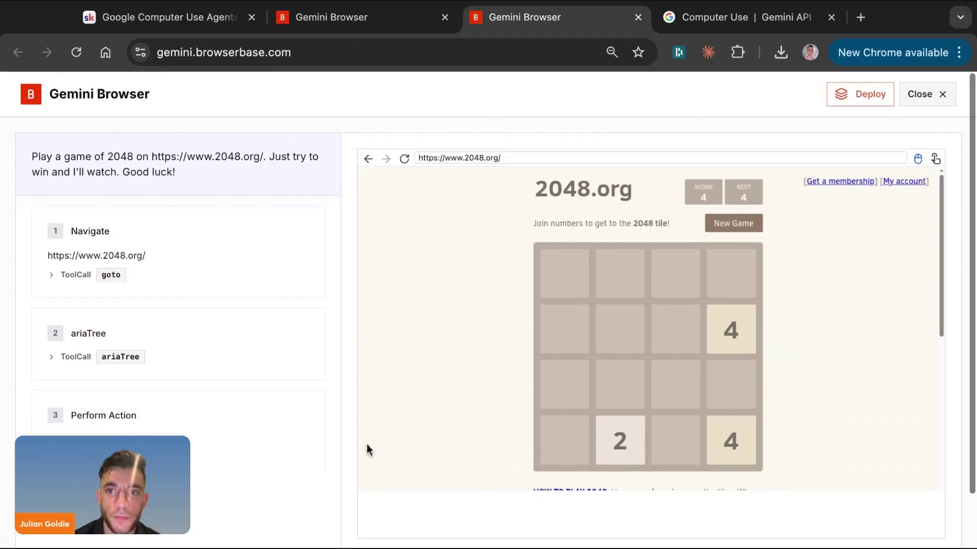
pyautogui.hotkey('ctrl', '2')
# Try the 2.5 Computer Use model, then set the model back to 3 Flash.
pyautogui.scroll(-2, 498, 319)
pyautogui.click(759, 194)
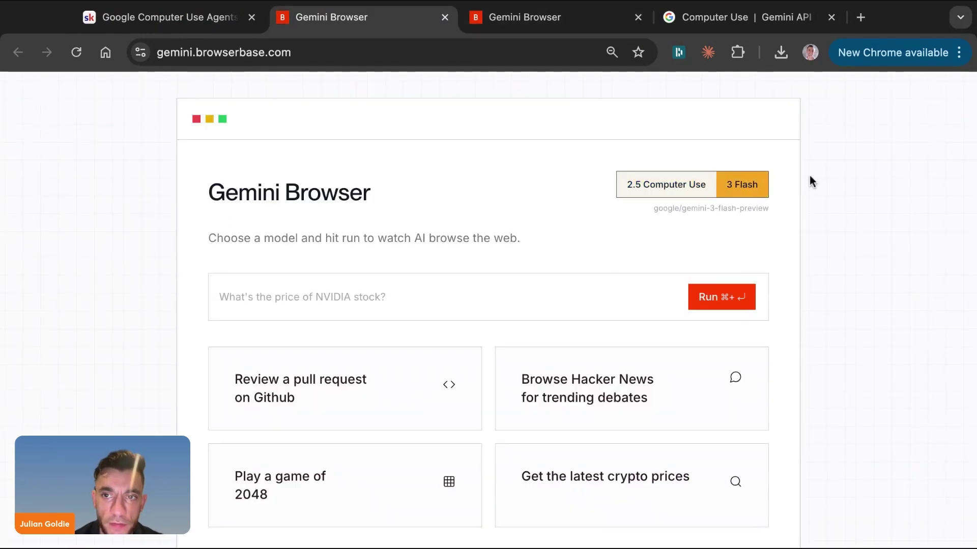
pyautogui.click(674, 191)
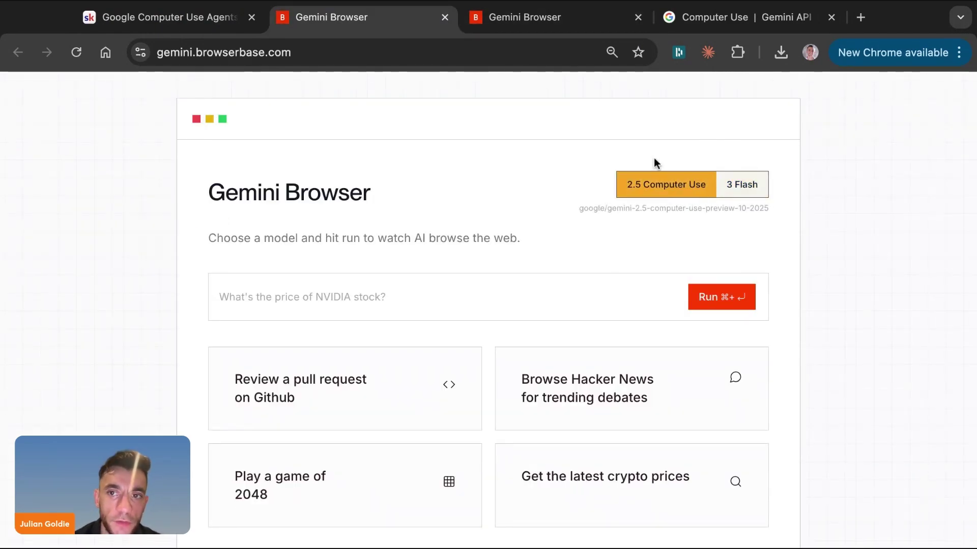
pyautogui.click(743, 184)
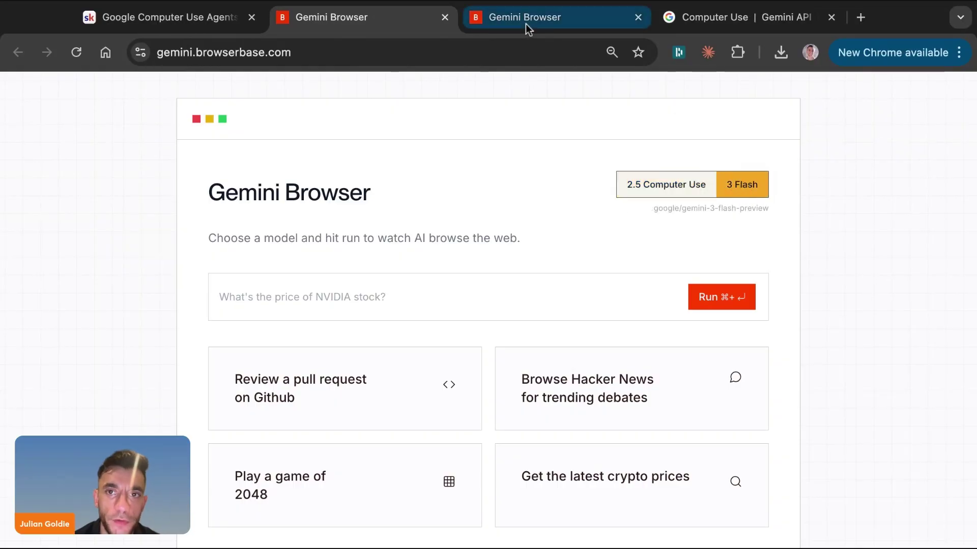
# Paste and run the 'get the latest news about football' request from the home page tab.
pyautogui.click(526, 23)
pyautogui.click(396, 15)
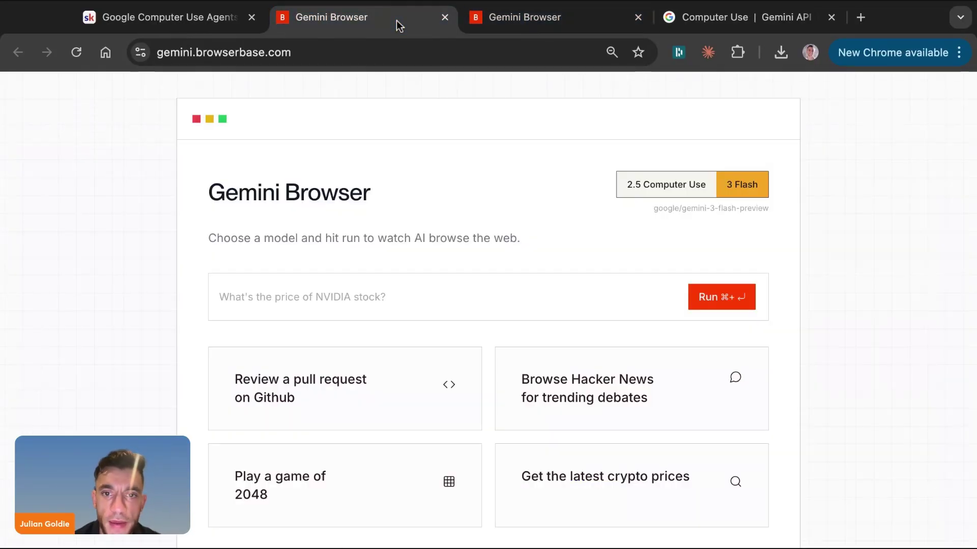
pyautogui.scroll(-3, 370, 290)
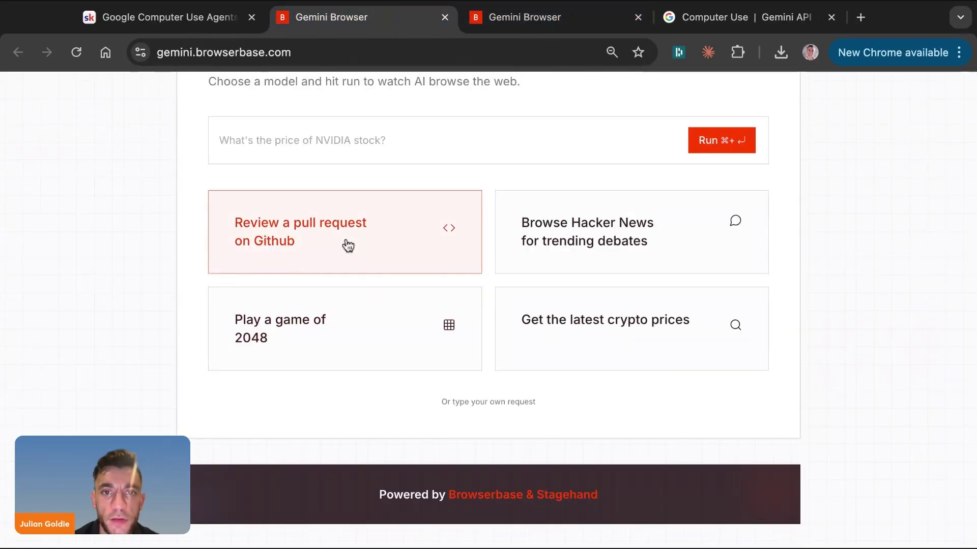
pyautogui.click(661, 140)
pyautogui.write('get the latest news about football')
pyautogui.press('super+Return')
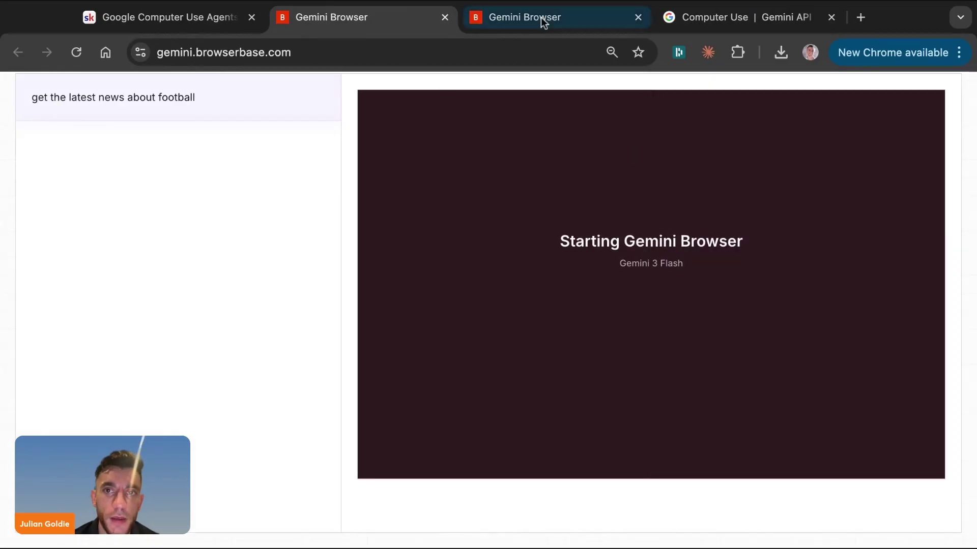
# Review the 2048 run's step log, highlighting the Down and Right arrow key steps.
pyautogui.click(541, 18)
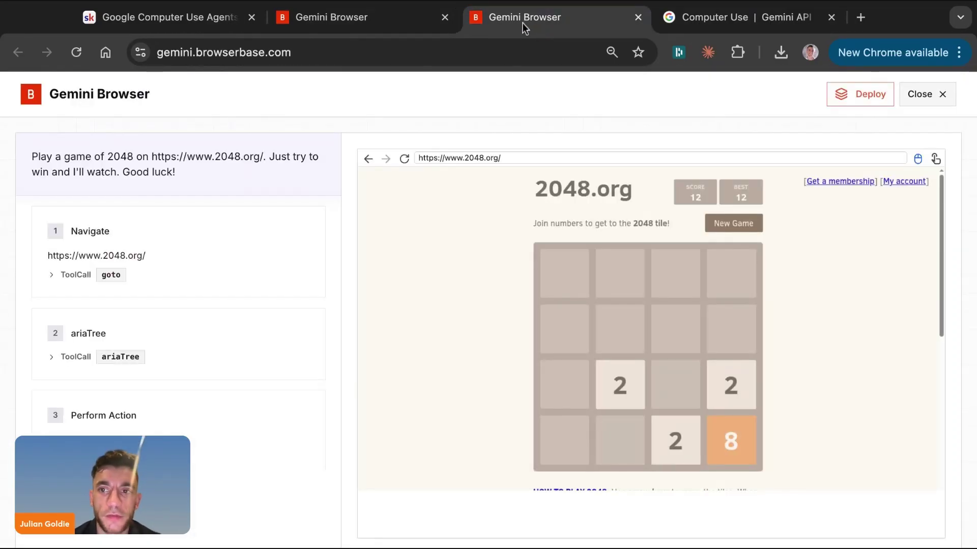
pyautogui.scroll(-6, 242, 254)
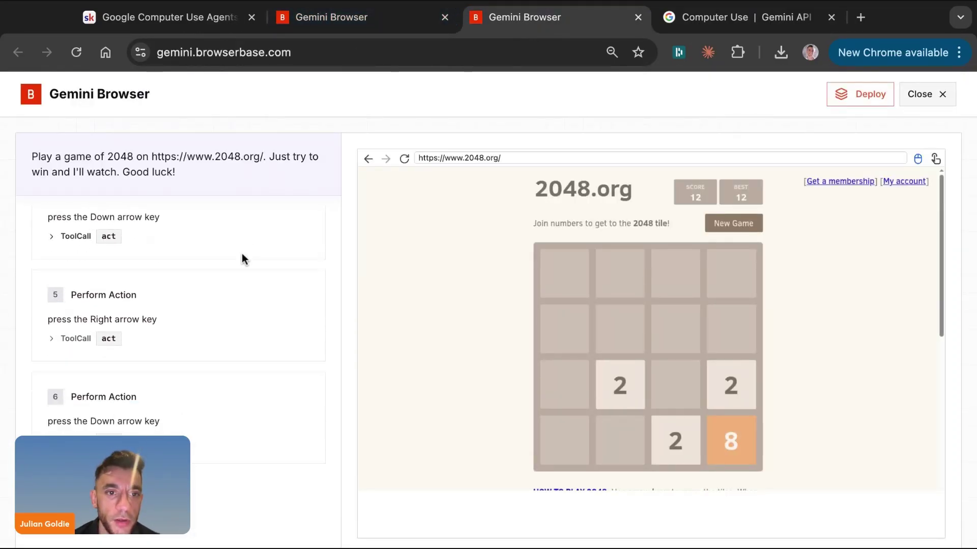
pyautogui.scroll(-4, 242, 260)
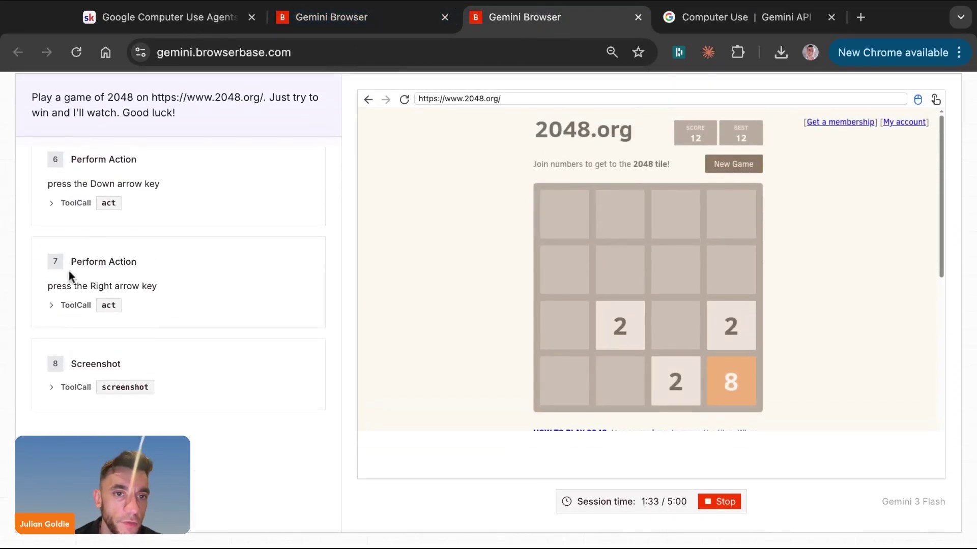
pyautogui.scroll(10, 114, 283)
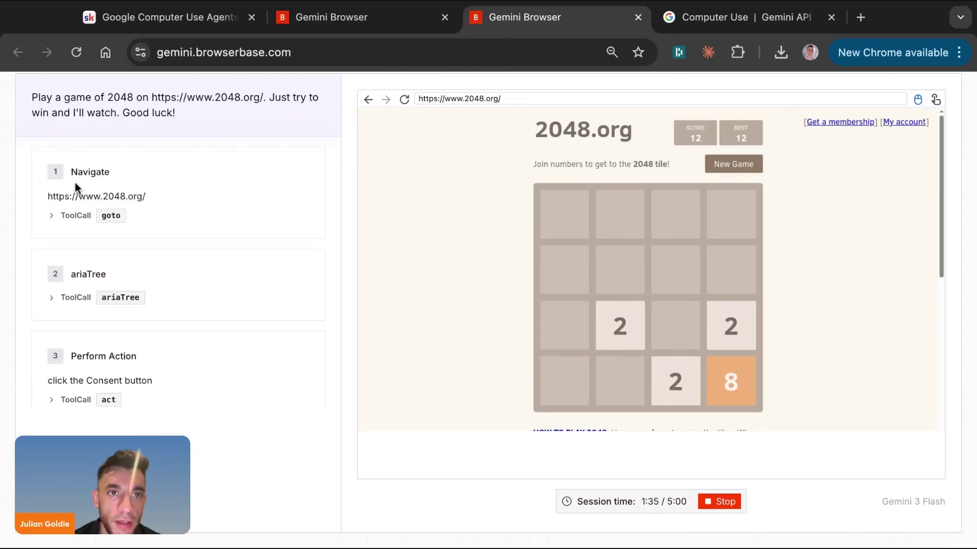
pyautogui.scroll(3, 74, 182)
pyautogui.scroll(-1, 157, 227)
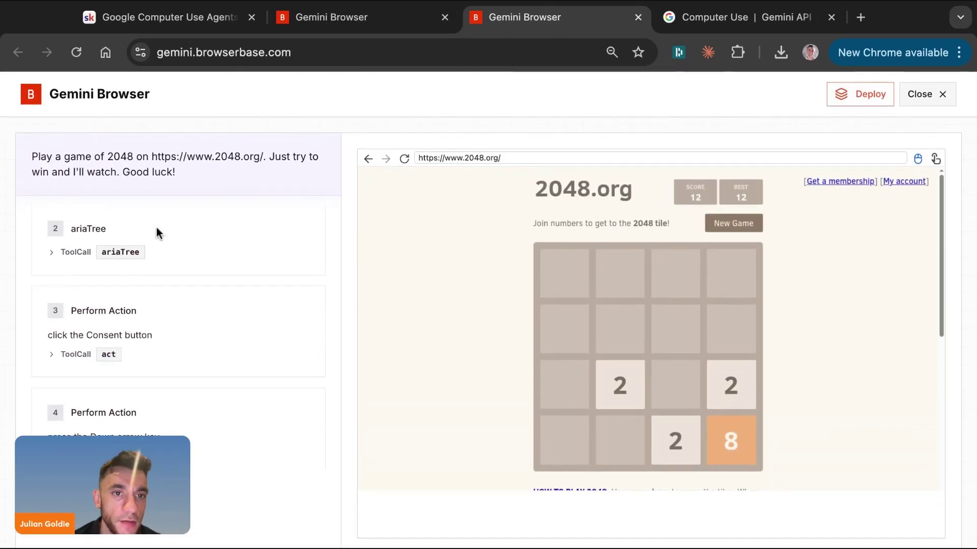
pyautogui.scroll(-6, 156, 227)
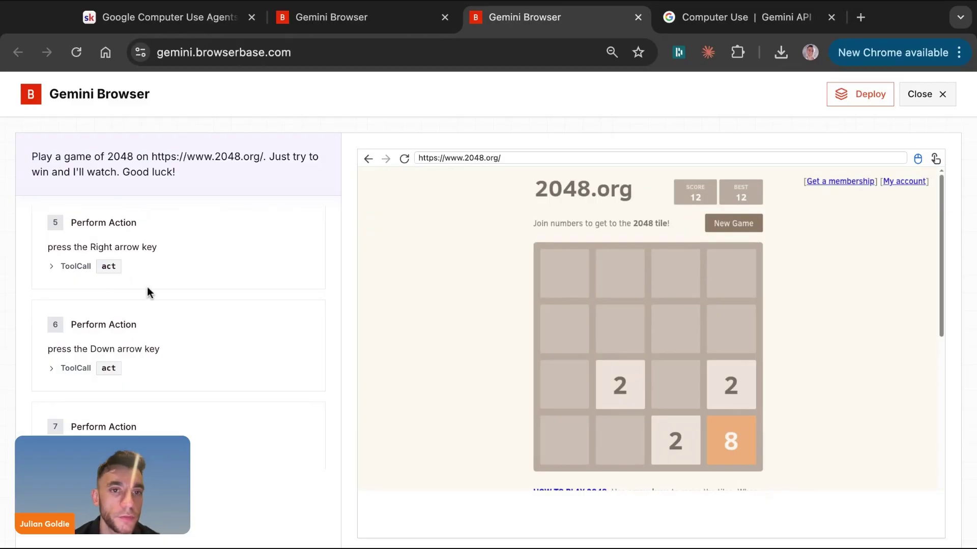
pyautogui.moveTo(56, 349); pyautogui.dragTo(167, 353)
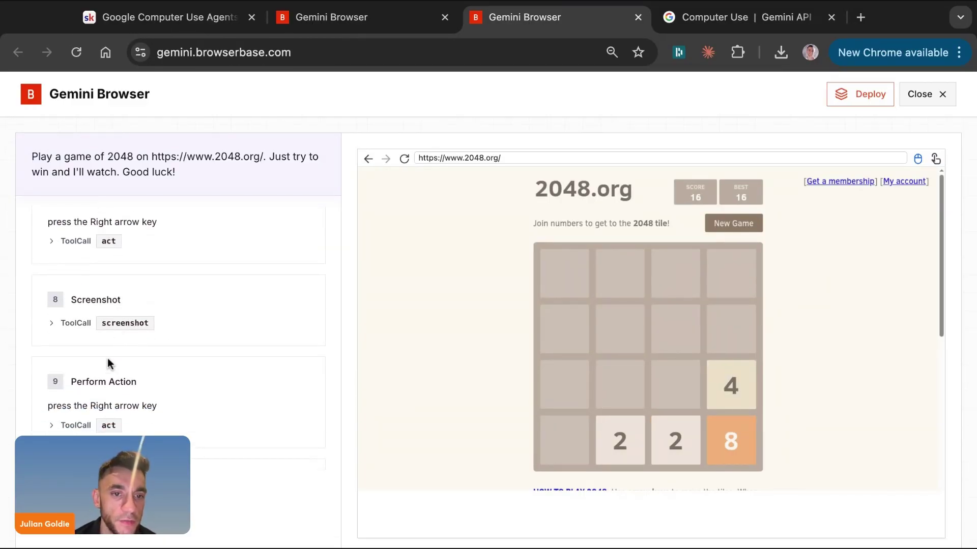
pyautogui.moveTo(49, 406); pyautogui.dragTo(170, 402)
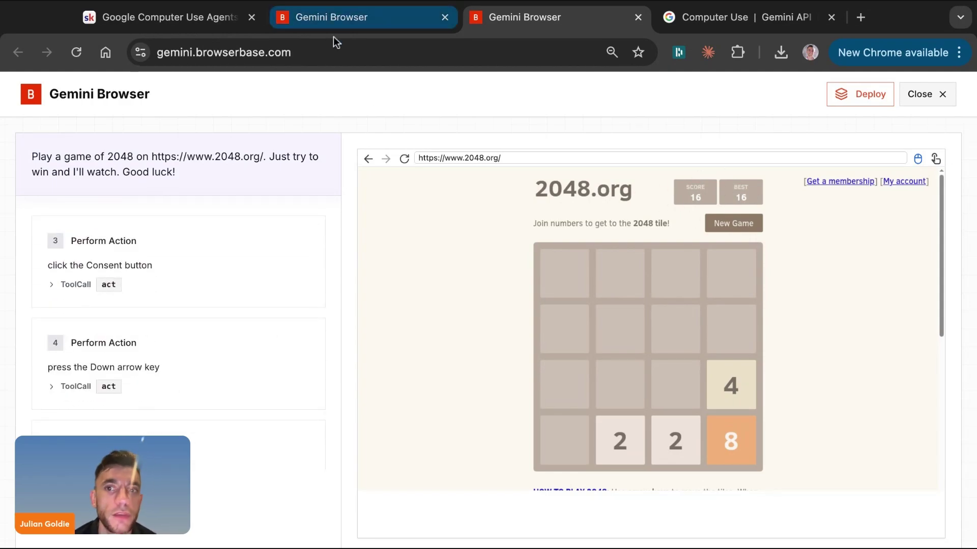
pyautogui.scroll(-2, 529, 305)
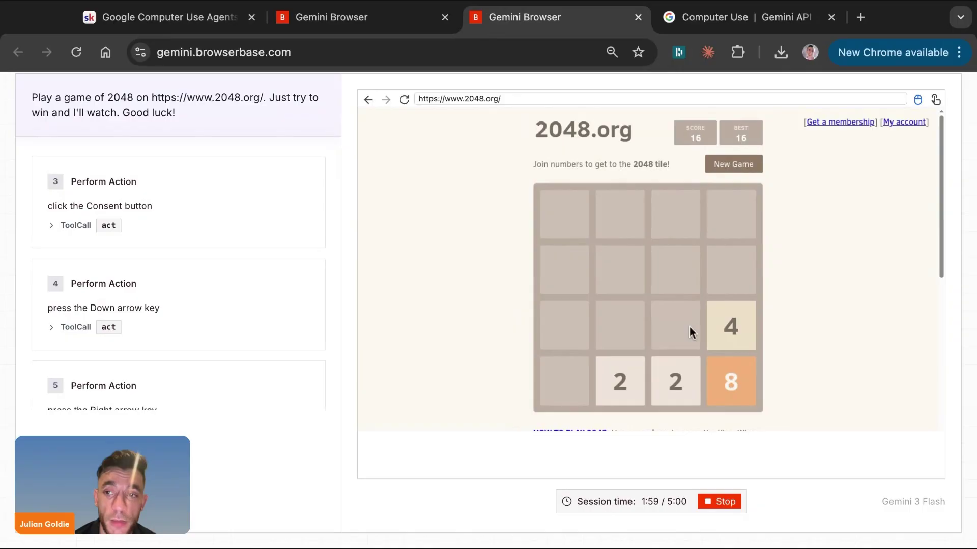
pyautogui.scroll(2, 848, 300)
# Inspect the football agent's first search step, then show the Gemini API Computer Use docs.
pyautogui.click(370, 21)
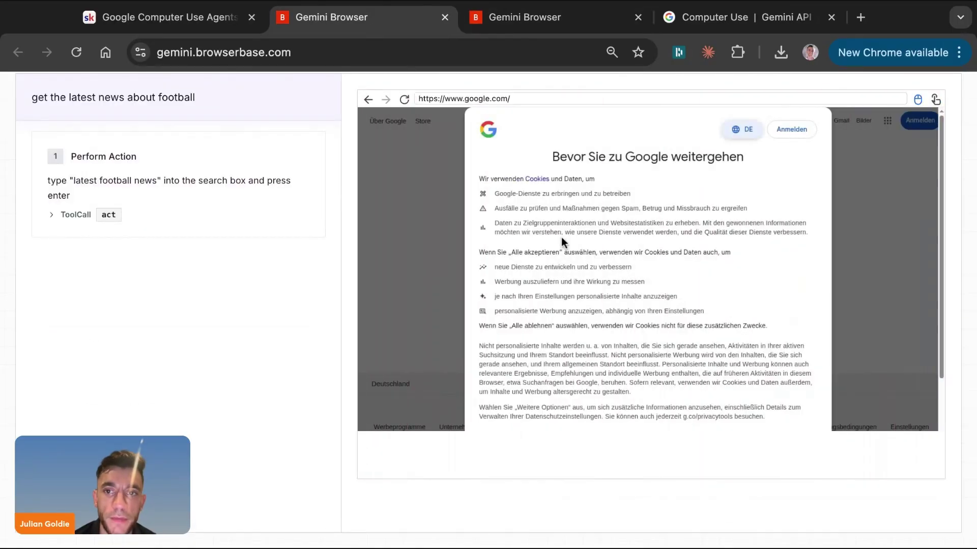
pyautogui.tripleClick(45, 181)
pyautogui.scroll(1, 500, 254)
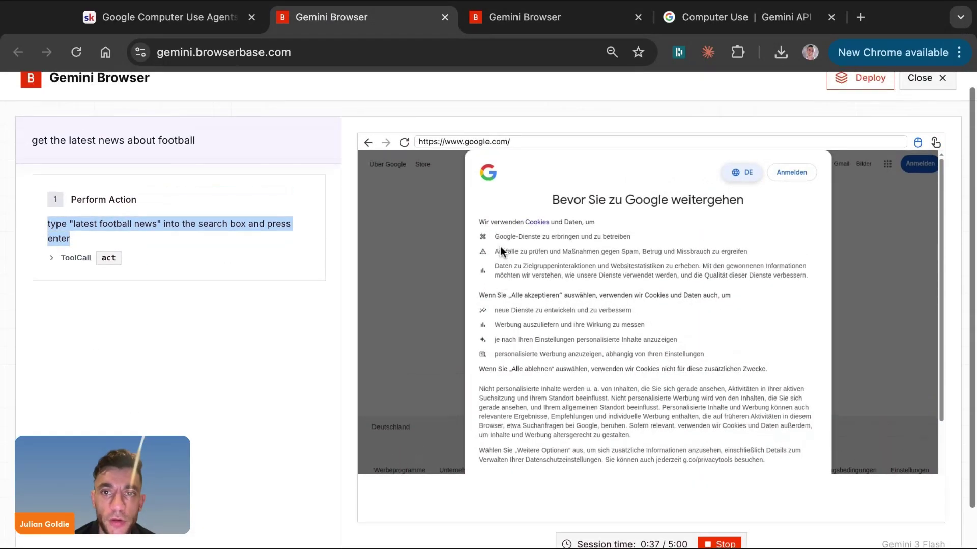
pyautogui.scroll(1, 499, 246)
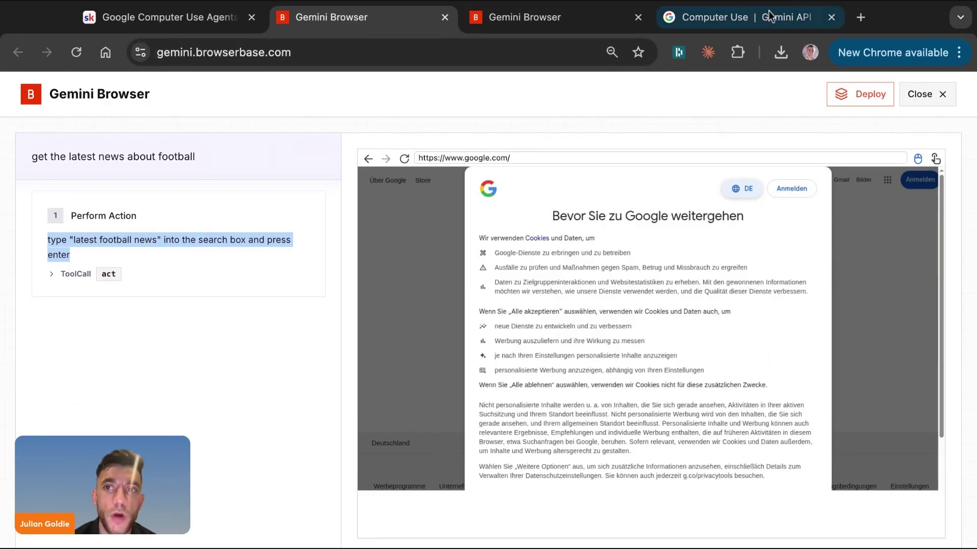
pyautogui.click(737, 23)
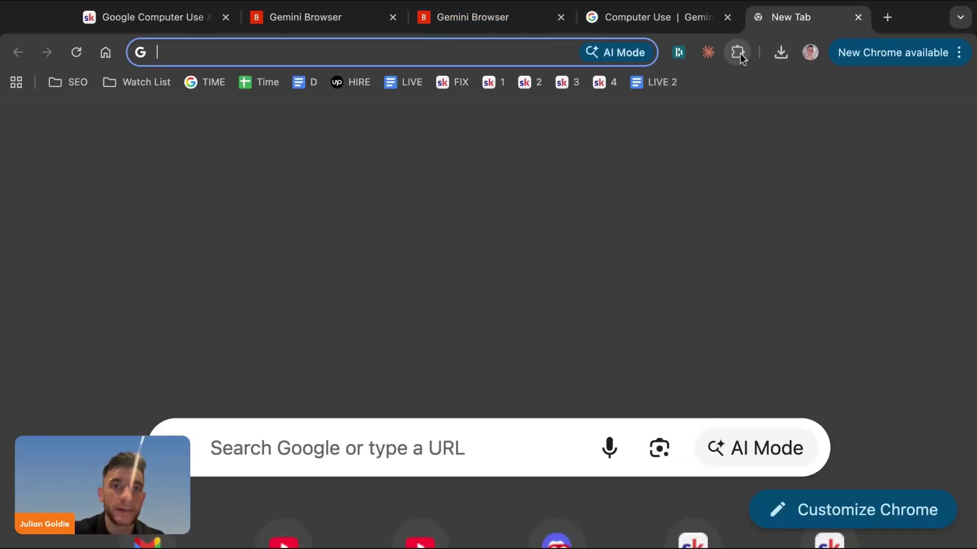
# Search for 'nanobrowser' from the address bar.
pyautogui.write('nano b')
pyautogui.press('BackSpace')
pyautogui.press('BackSpace')
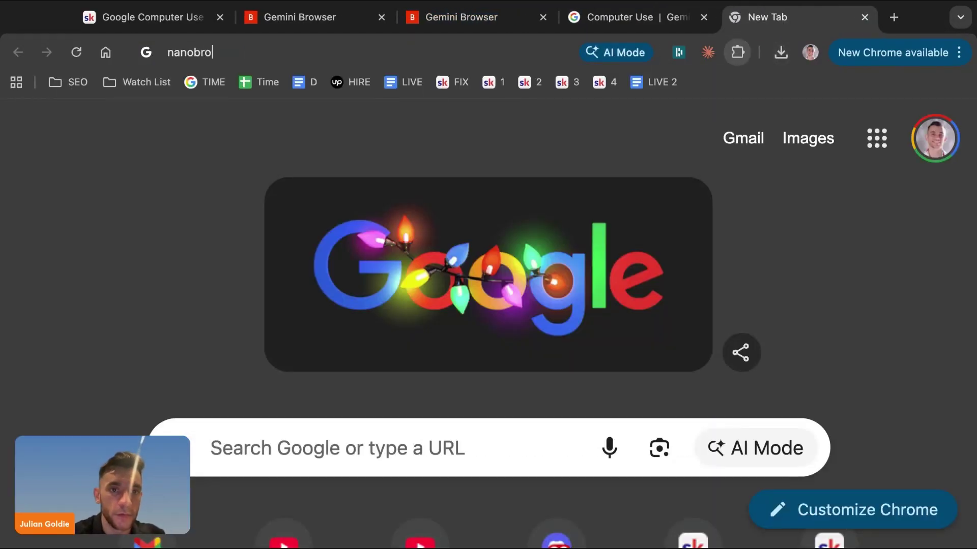
pyautogui.write('browser')
pyautogui.press('Return')
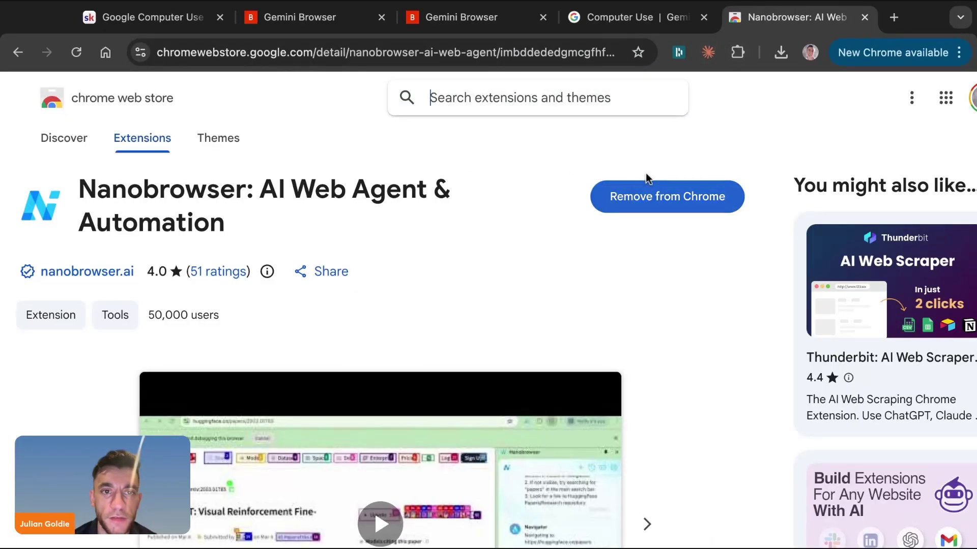
# On the Nanobrowser: AI Web Agent & Automation listing, highlight the title and zoom out.
pyautogui.scroll(-2, 307, 289)
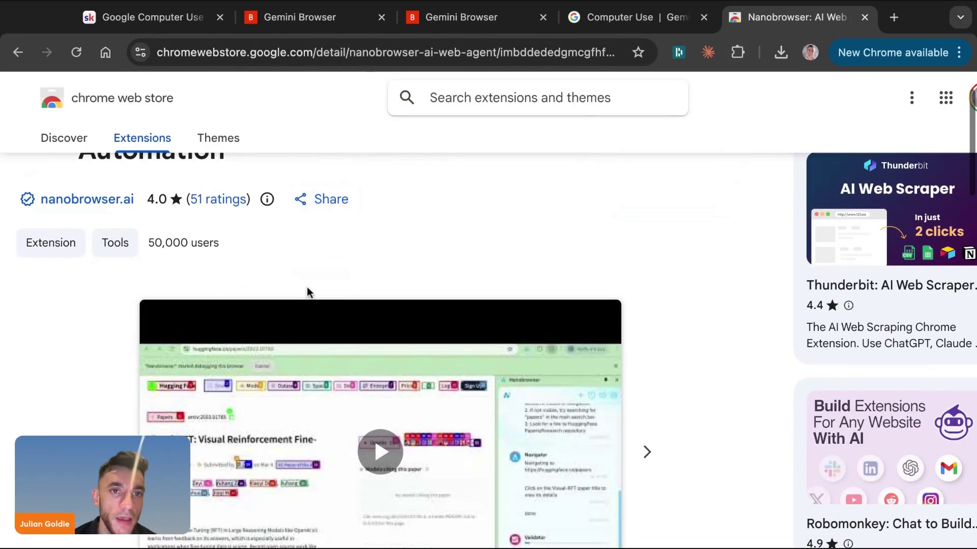
pyautogui.scroll(2, 307, 290)
pyautogui.tripleClick(79, 184)
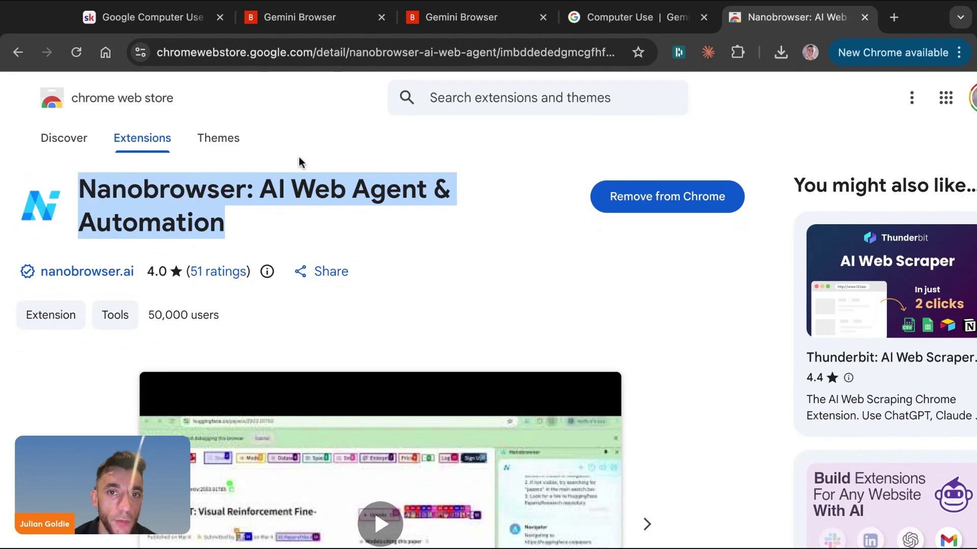
pyautogui.scroll(-8, 407, 284)
pyautogui.scroll(8, 406, 283)
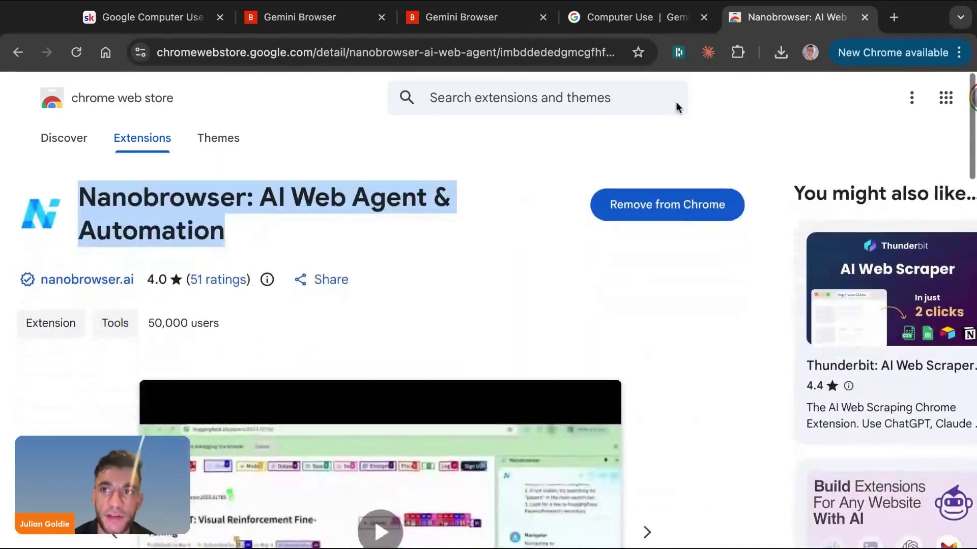
pyautogui.click(615, 277)
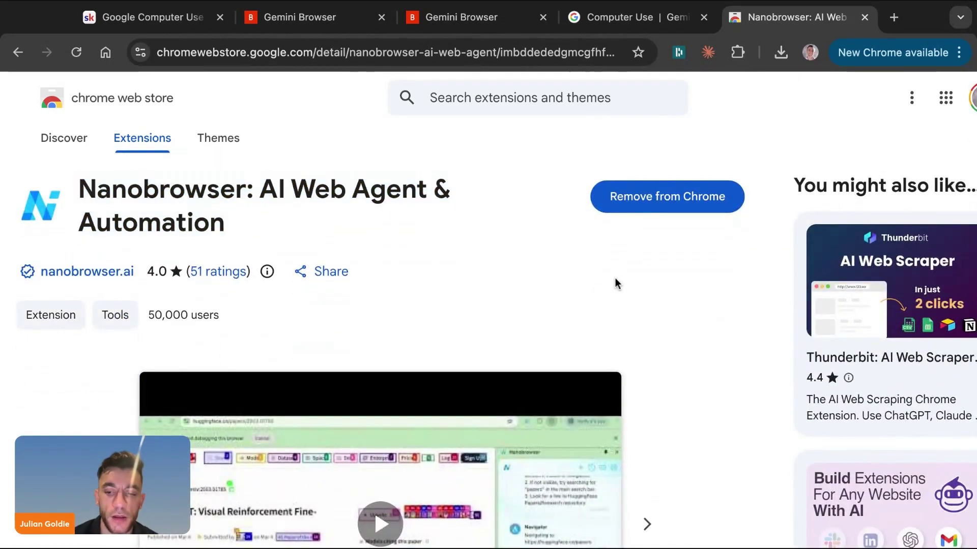
pyautogui.hotkey('ctrl', '-')
pyautogui.hotkey('ctrl', '-')
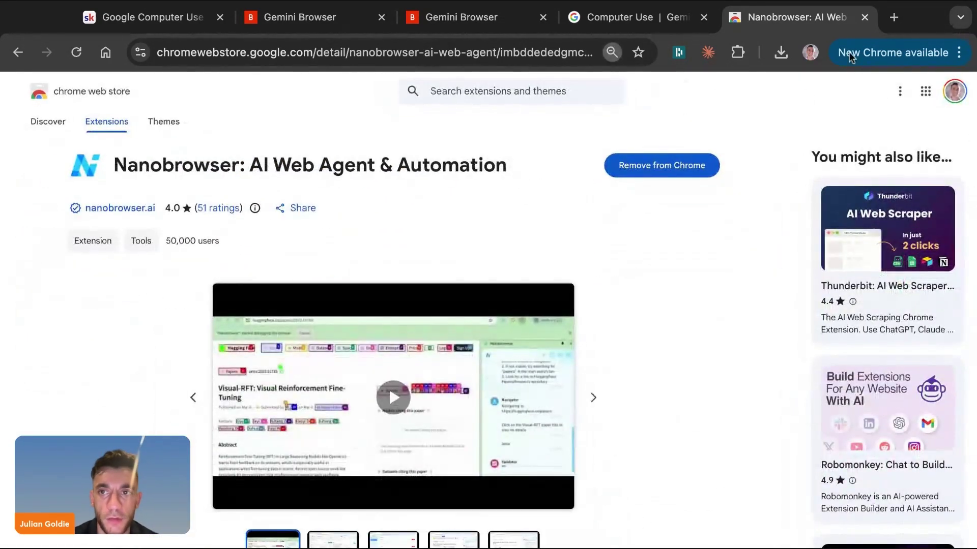
# Open the Nanobrowser side panel and its settings, resizing the panel to reveal them.
pyautogui.click(737, 51)
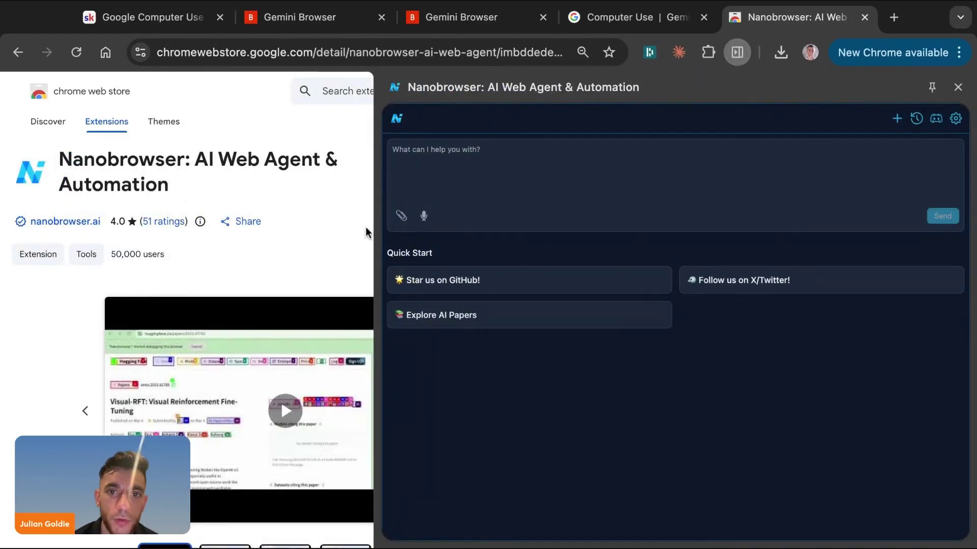
pyautogui.moveTo(375, 229); pyautogui.dragTo(328, 228)
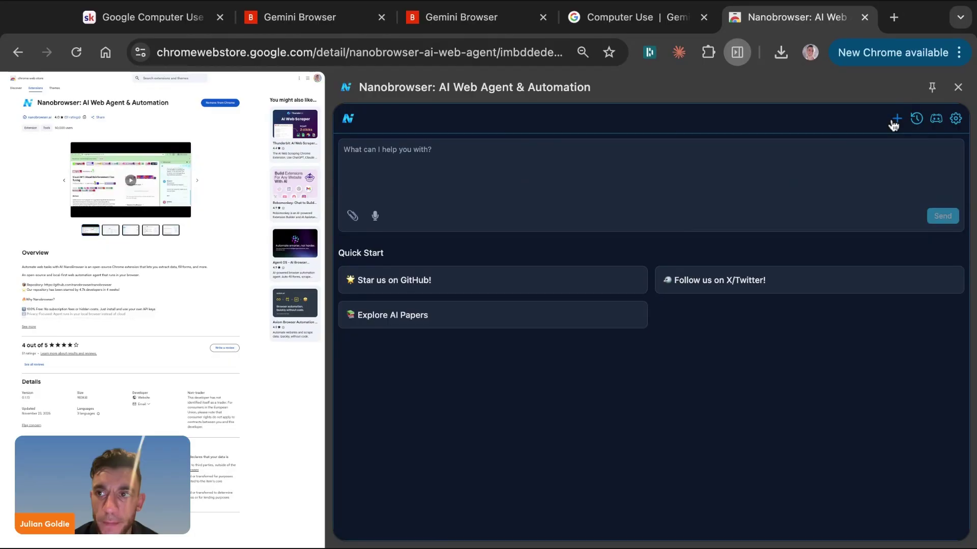
pyautogui.click(954, 119)
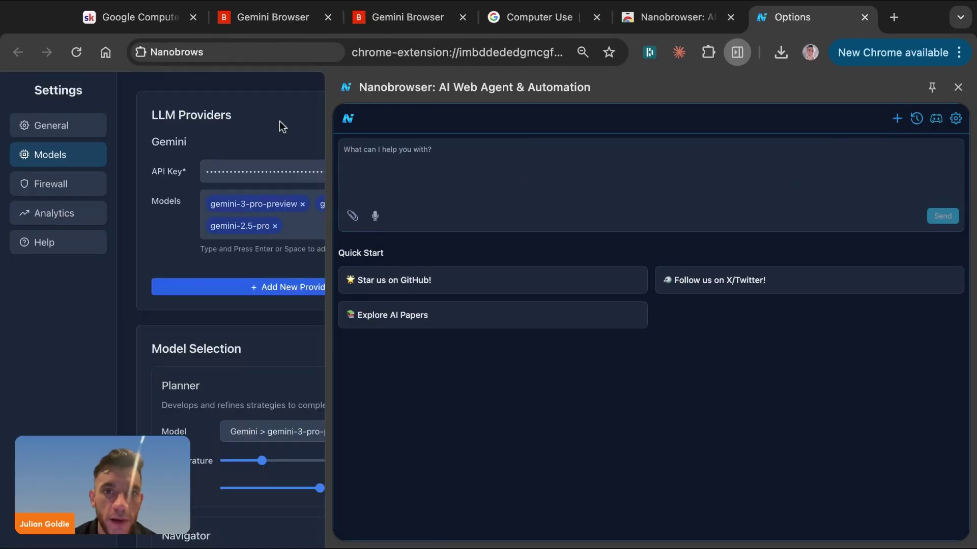
pyautogui.moveTo(326, 198); pyautogui.dragTo(671, 200)
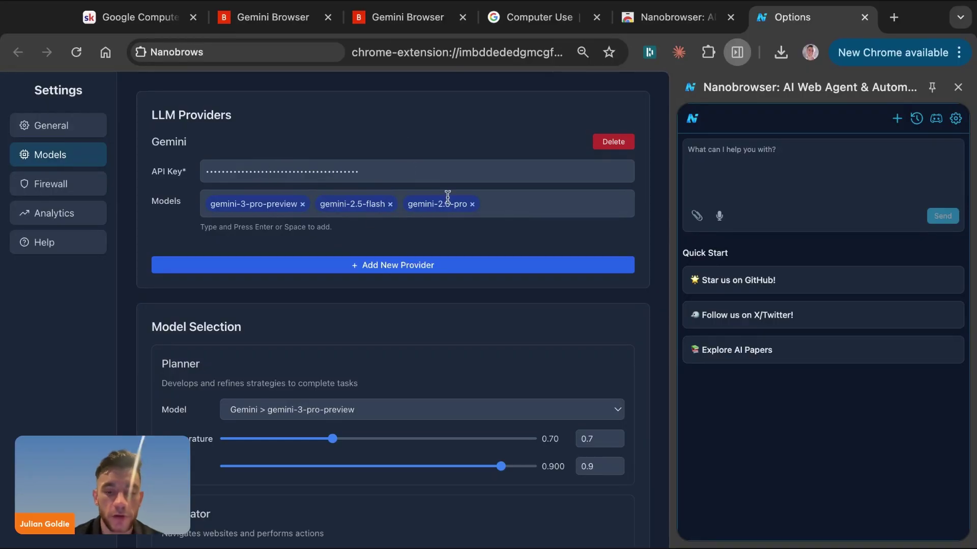
# Load the aistudio.google.com API keys page in a new tab, then return to Nanobrowser settings.
pyautogui.hotkey('ctrl', 't')
pyautogui.write('aistudio')
pyautogui.press('Return')
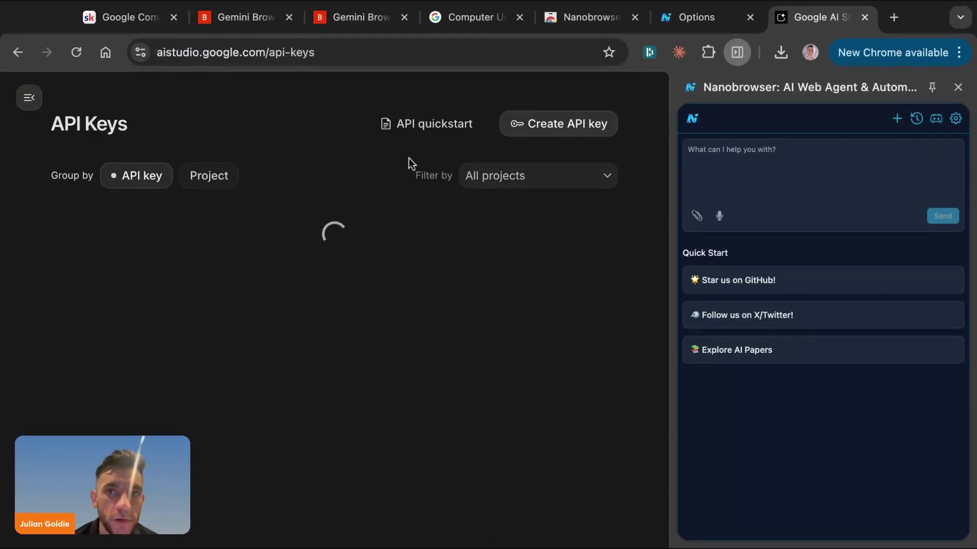
pyautogui.hotkey('ctrl', 'shift', 'Tab')
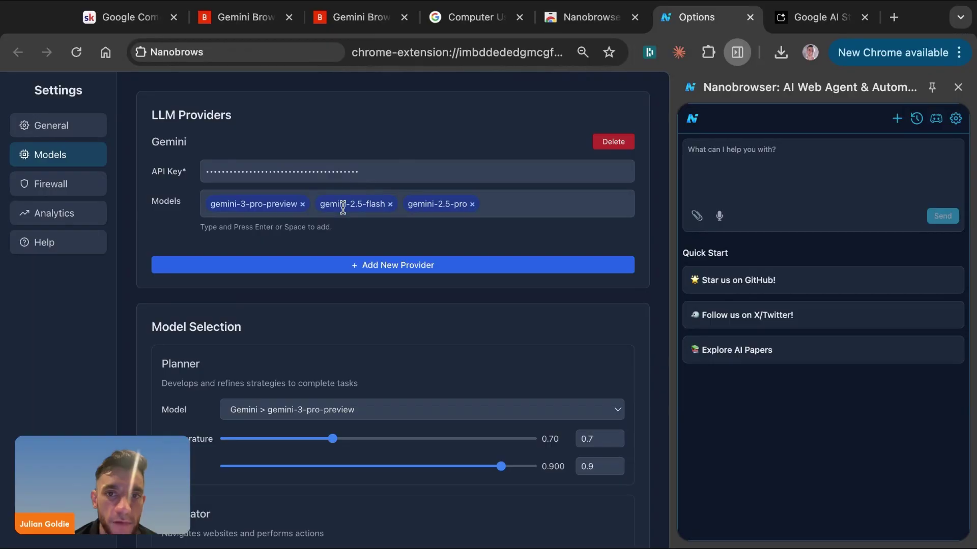
# Show the Add New Provider list (OpenAI, Anthropic, DeepSeek, Grok, Ollama and more) and scroll through it.
pyautogui.click(402, 268)
pyautogui.scroll(-1, 300, 323)
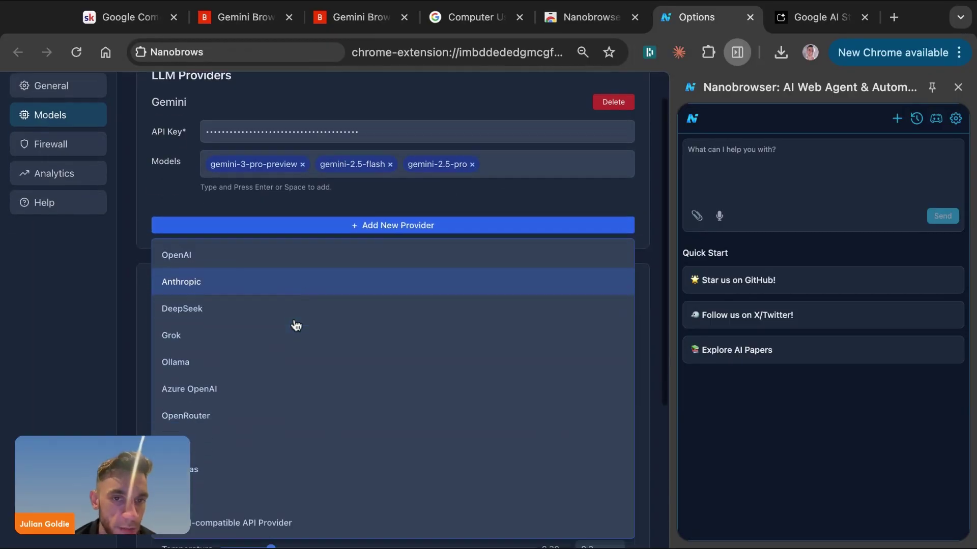
pyautogui.scroll(-2, 296, 325)
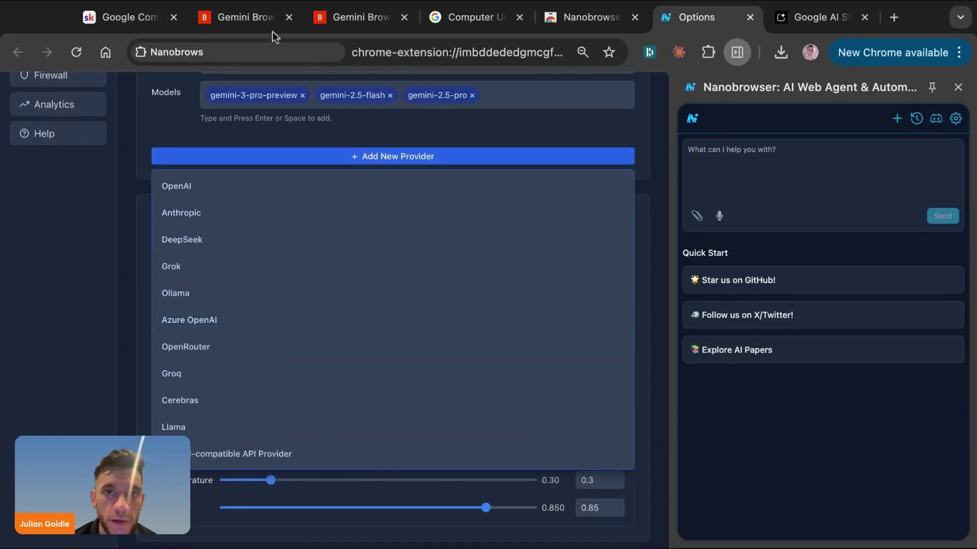
pyautogui.click(366, 20)
pyautogui.click(656, 22)
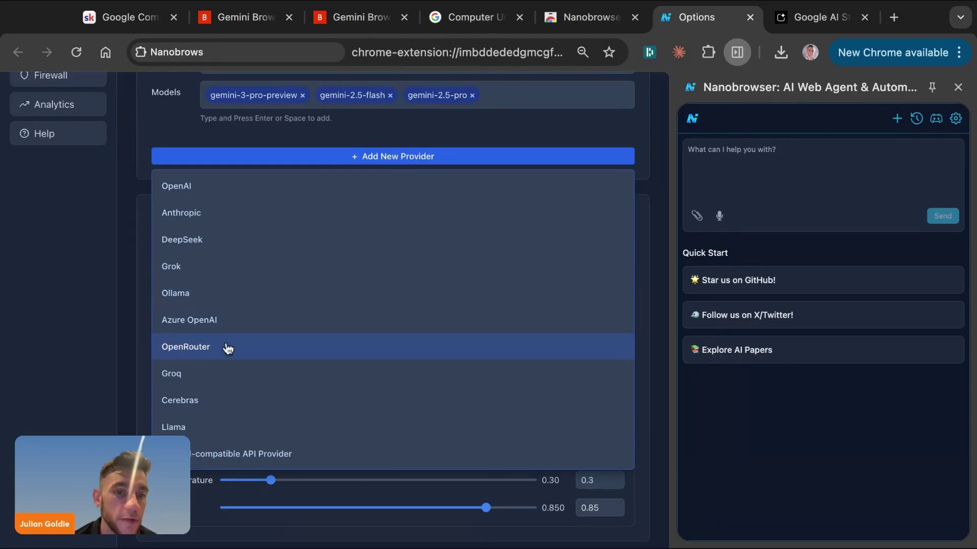
pyautogui.scroll(2, 196, 286)
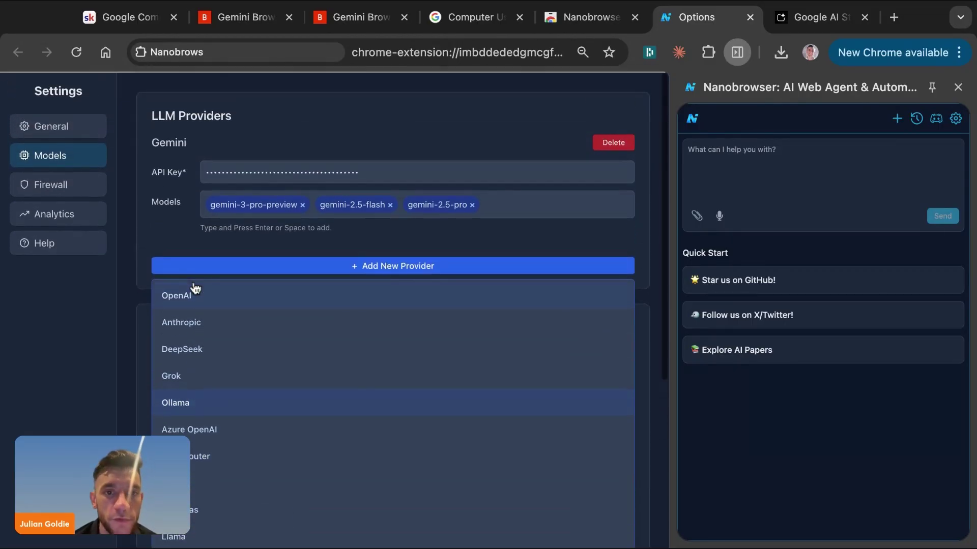
pyautogui.scroll(-4, 194, 286)
pyautogui.scroll(-1, 195, 287)
pyautogui.scroll(5, 195, 287)
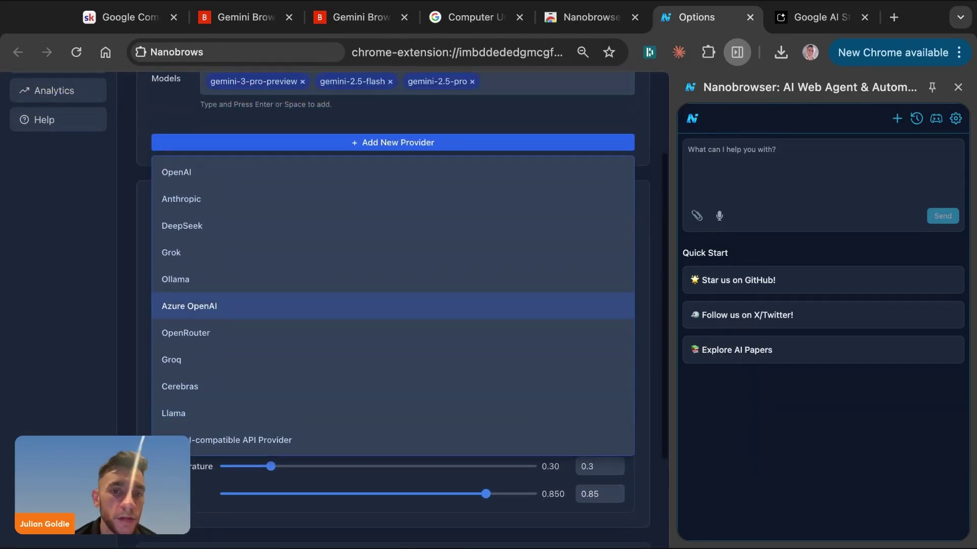
# Dismiss the provider list and point out the Planner role in the Models settings.
pyautogui.click(90, 337)
pyautogui.scroll(-3, 402, 271)
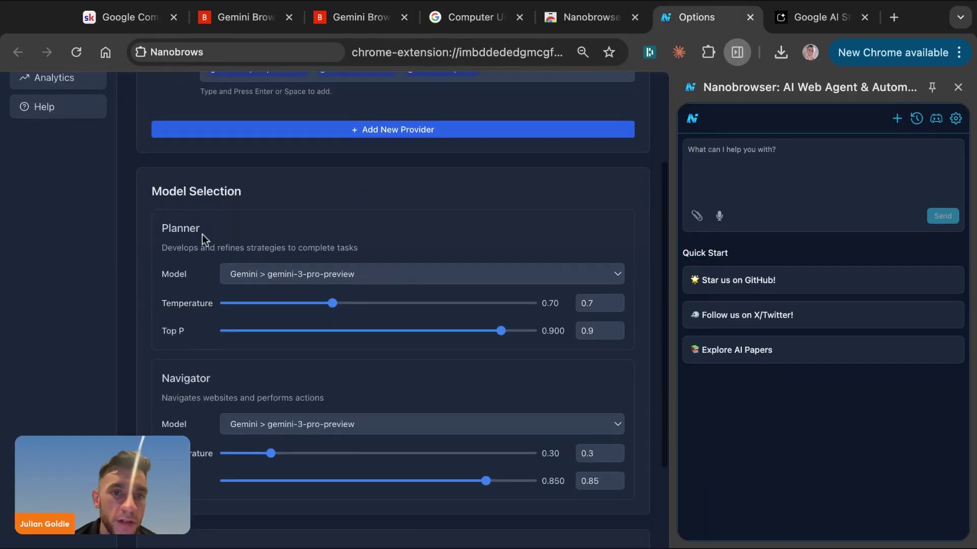
pyautogui.doubleClick(181, 226)
pyautogui.scroll(3, 303, 226)
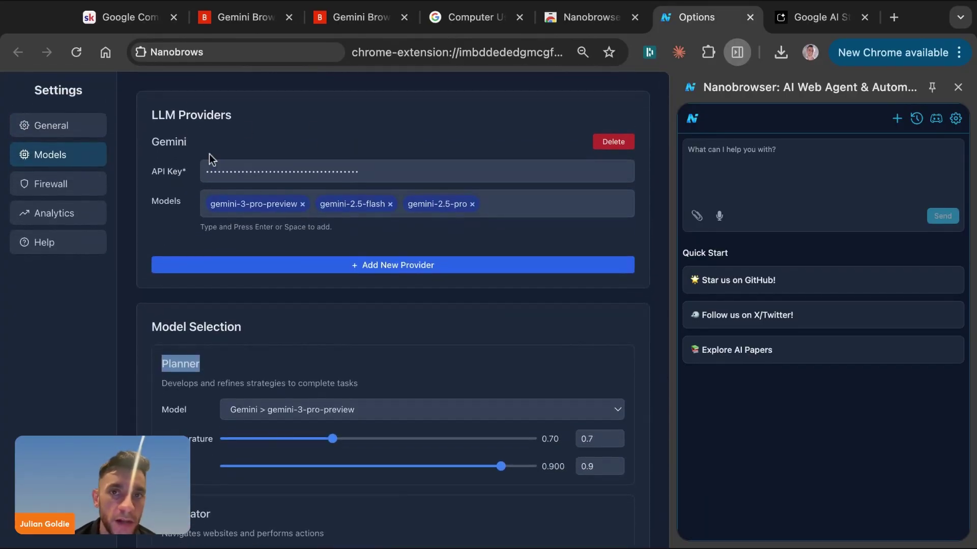
# Check the AI Studio API keys, then review the Planner and speech-to-text model choices.
pyautogui.click(813, 19)
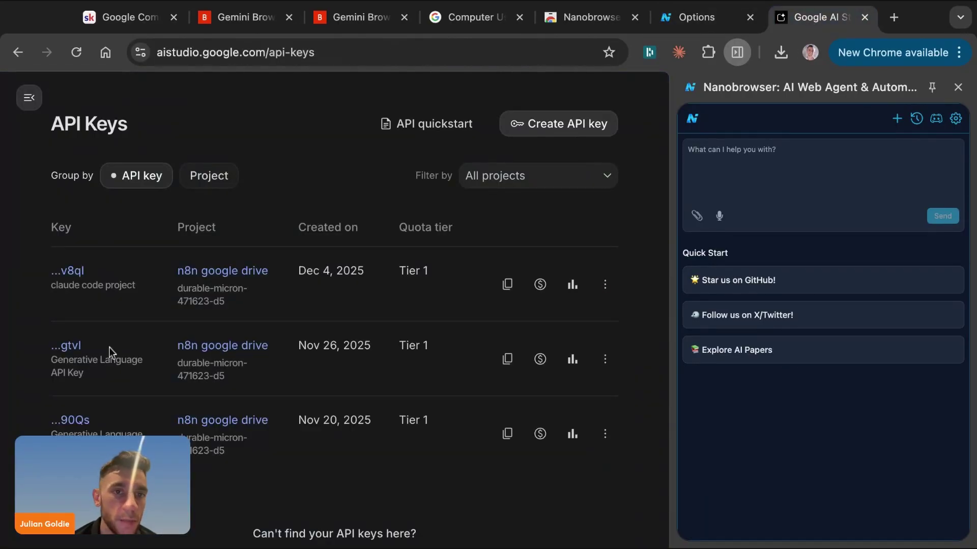
pyautogui.click(697, 17)
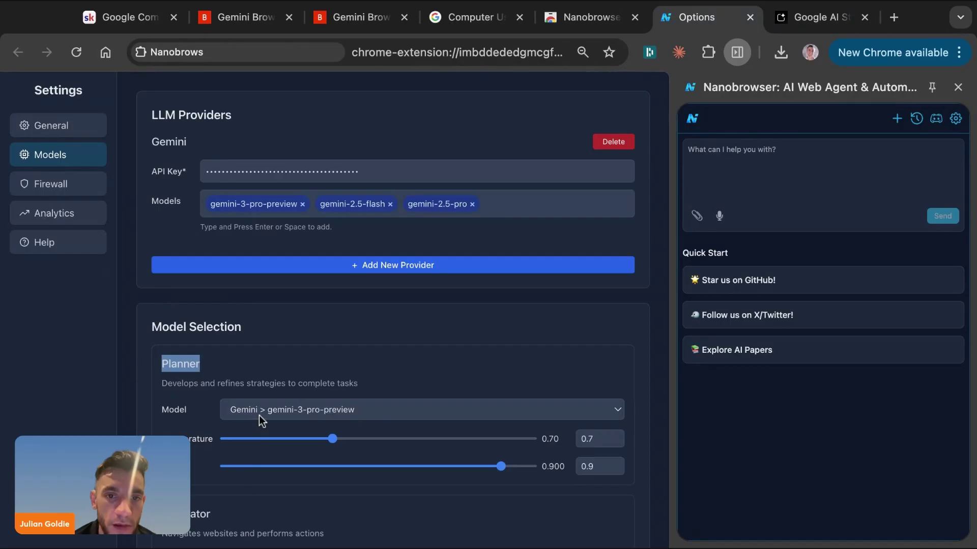
pyautogui.scroll(-2, 258, 416)
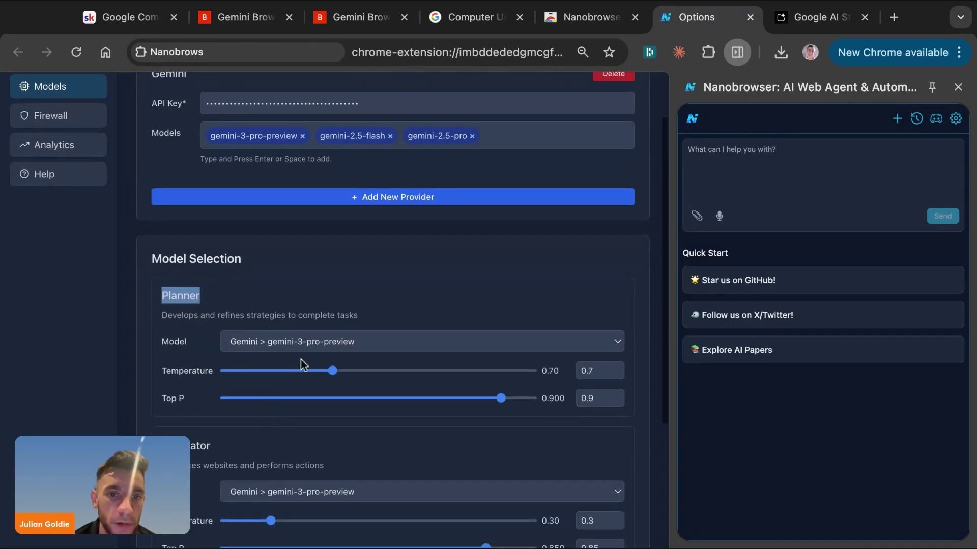
pyautogui.click(332, 341)
pyautogui.scroll(-4, 406, 274)
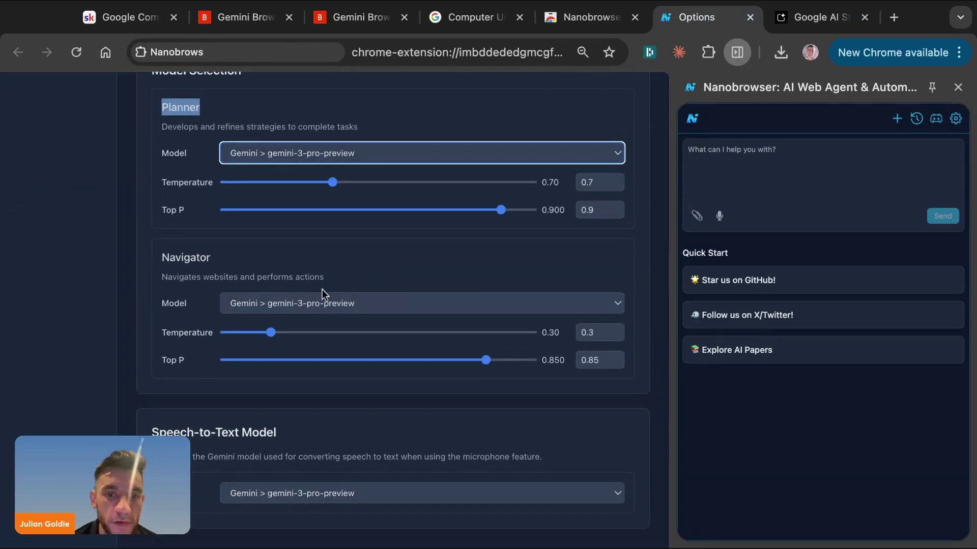
pyautogui.click(285, 488)
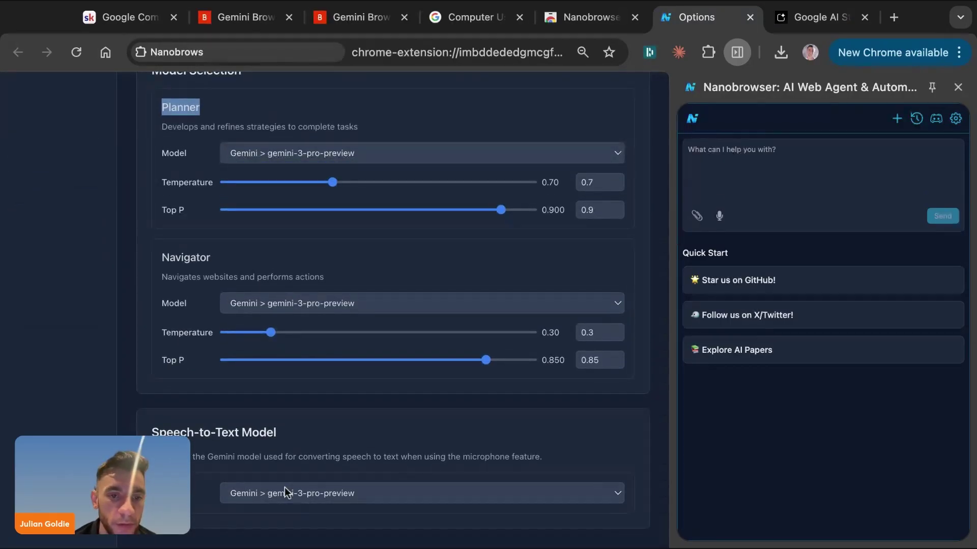
pyautogui.scroll(1, 284, 488)
pyautogui.scroll(5, 273, 197)
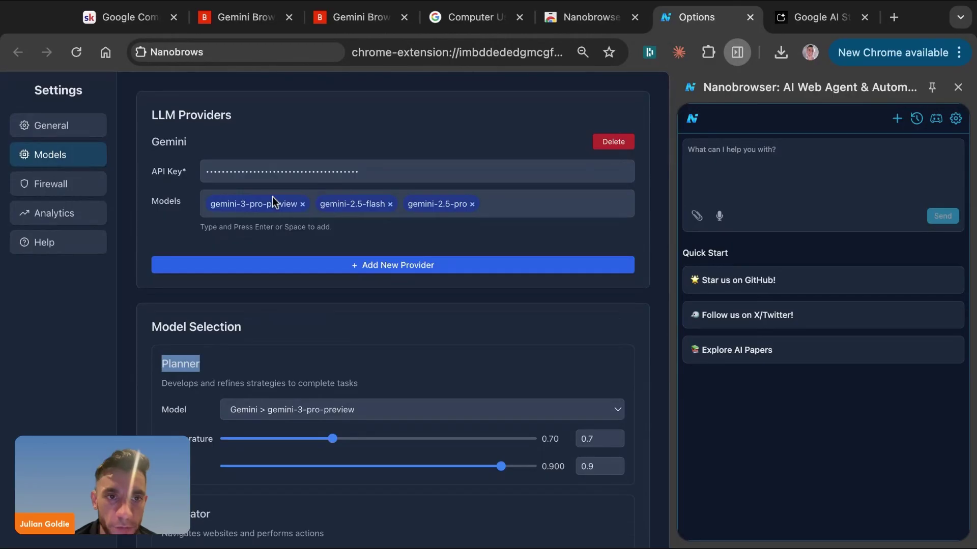
# Browse Analytics, Firewall and General settings (Failure Tolerance), then return to Models and widen the panel.
pyautogui.click(68, 222)
pyautogui.click(53, 184)
pyautogui.click(53, 213)
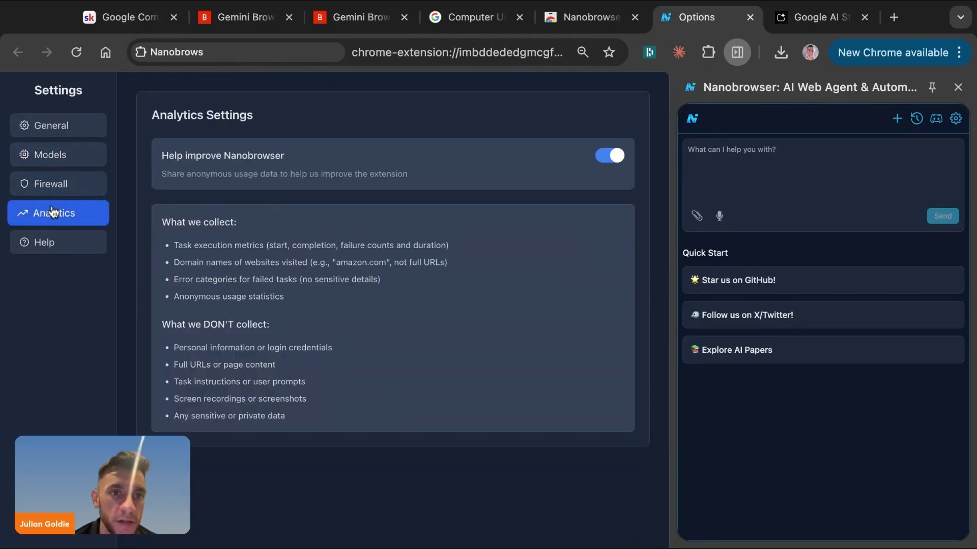
pyautogui.click(70, 126)
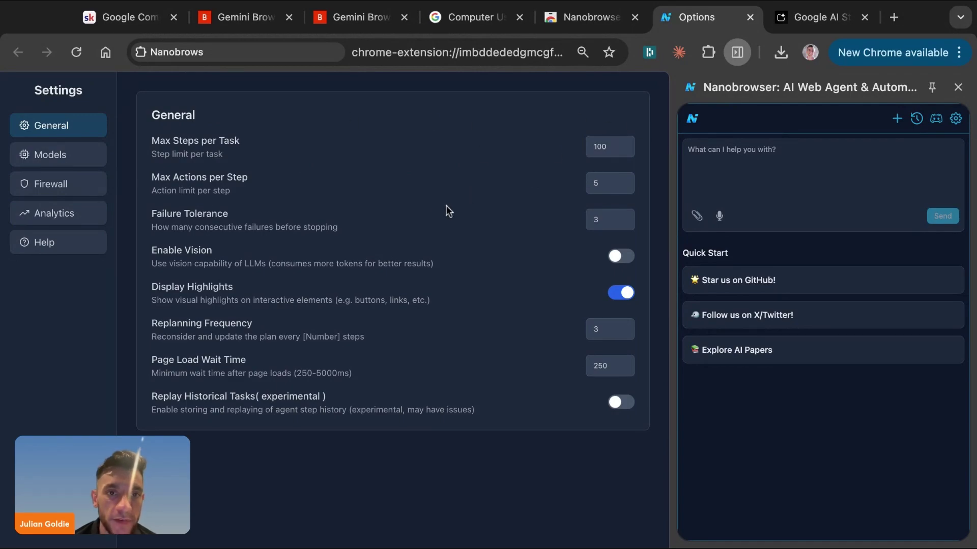
pyautogui.moveTo(151, 215); pyautogui.dragTo(337, 227)
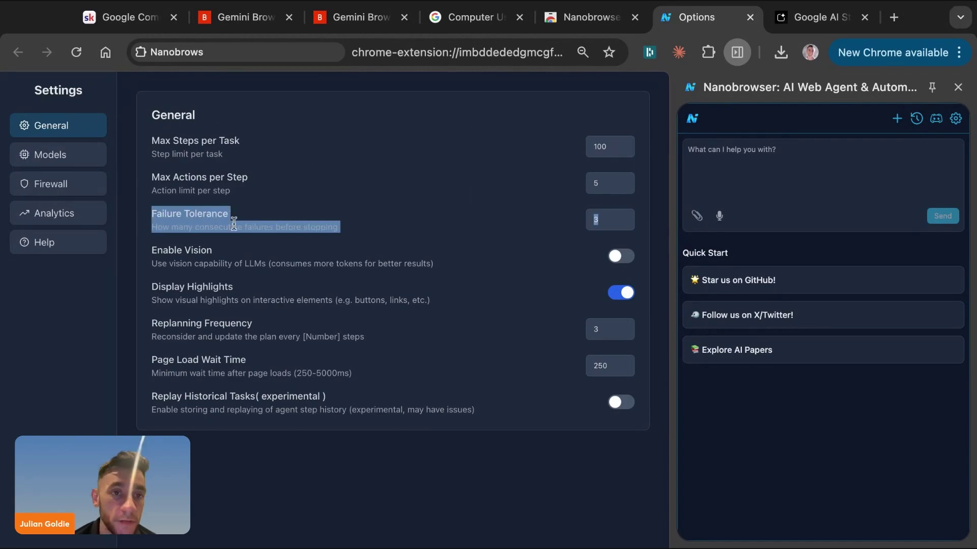
pyautogui.click(71, 154)
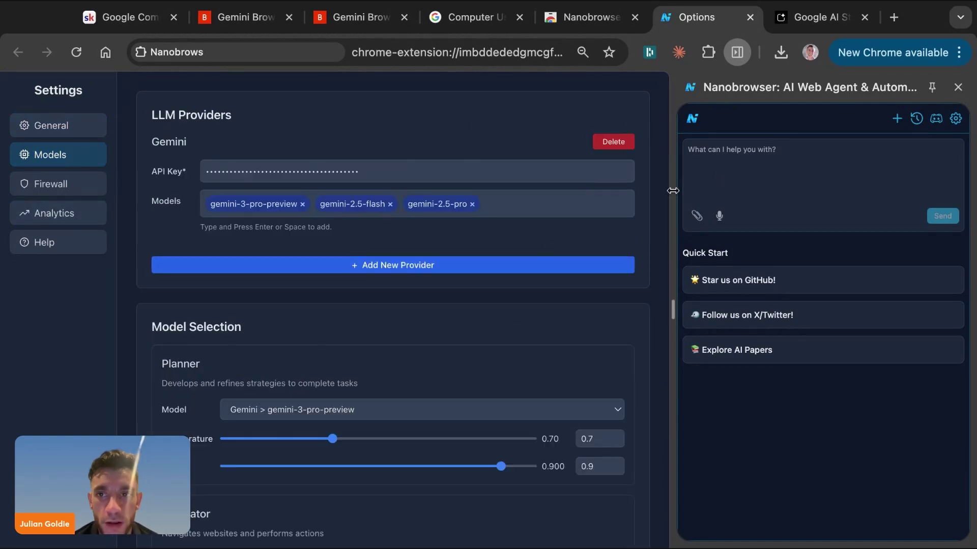
pyautogui.moveTo(676, 178); pyautogui.dragTo(327, 173)
# Send the agent the task 'go to juliangoldie.com + tell me how I can improve my website'.
pyautogui.click(349, 168)
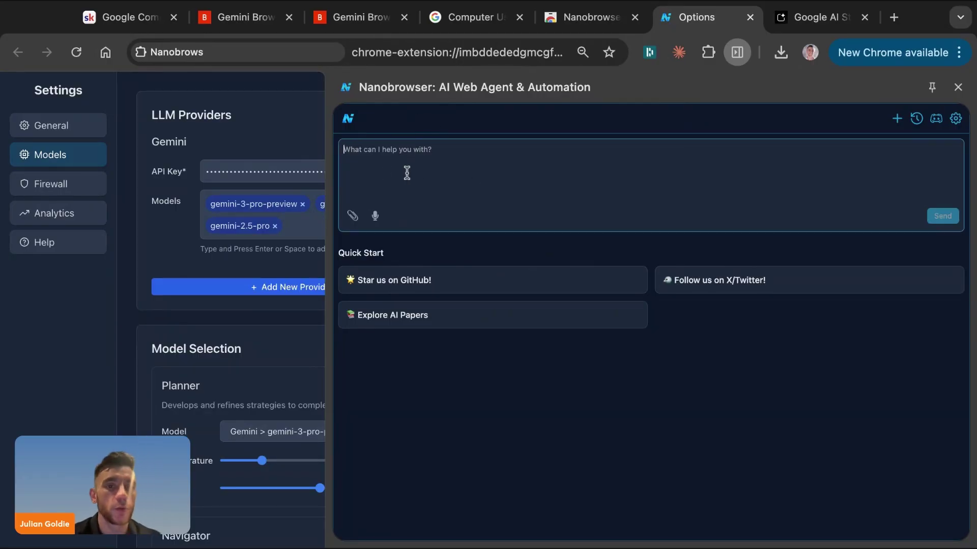
pyautogui.write('go')
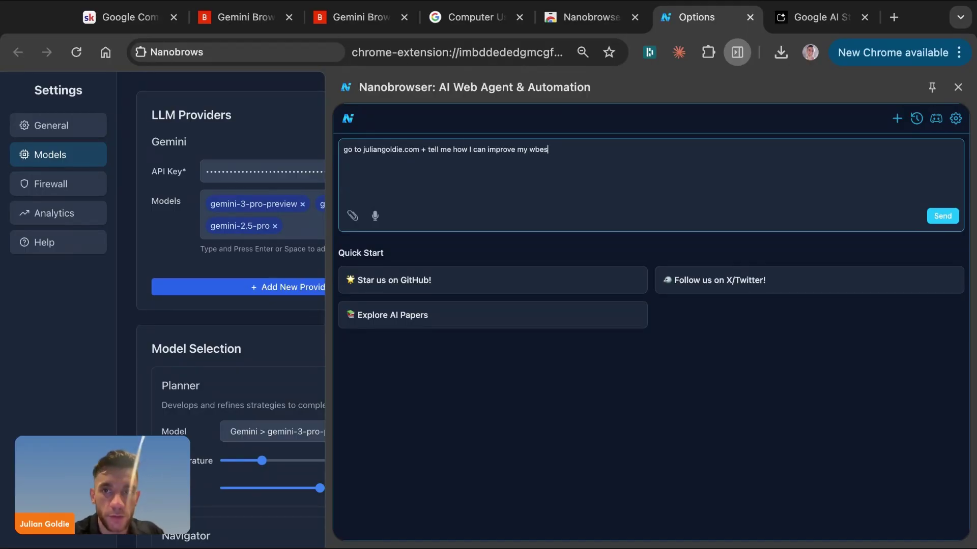
pyautogui.click(935, 216)
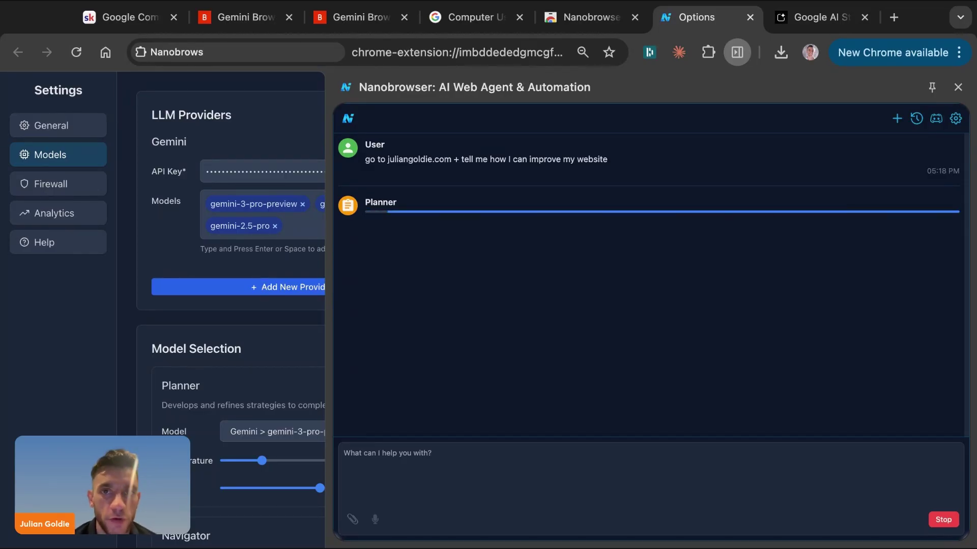
# Check on the Gemini Browser and 2048 sessions, then return to Nanobrowser.
pyautogui.click(208, 23)
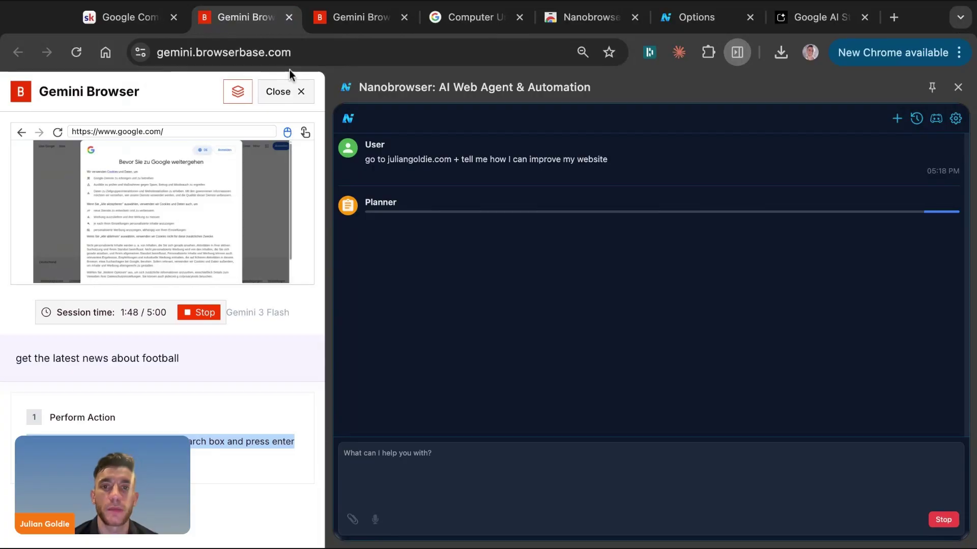
pyautogui.click(346, 18)
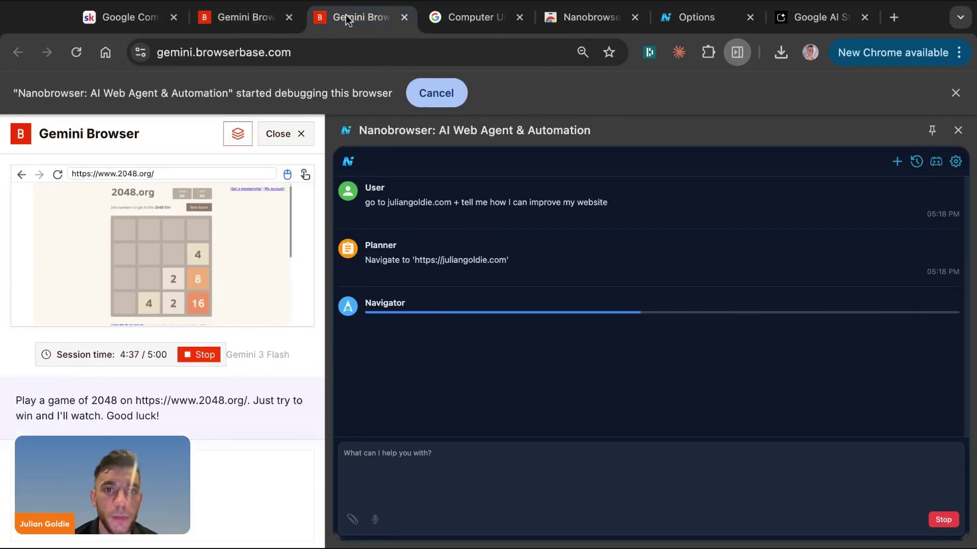
pyautogui.click(701, 23)
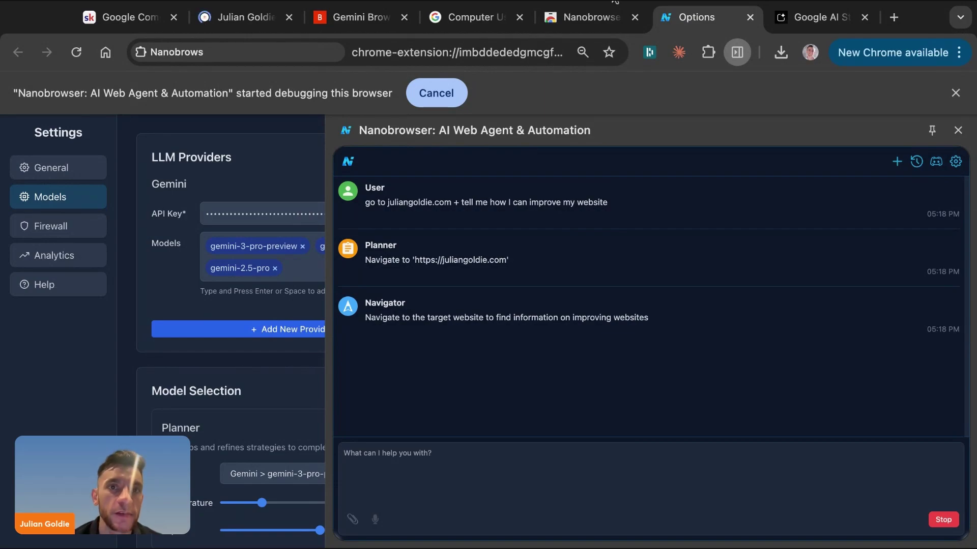
# Watch the agent load the website, narrowing the panel, zooming out and highlighting the Navigator's step.
pyautogui.click(219, 21)
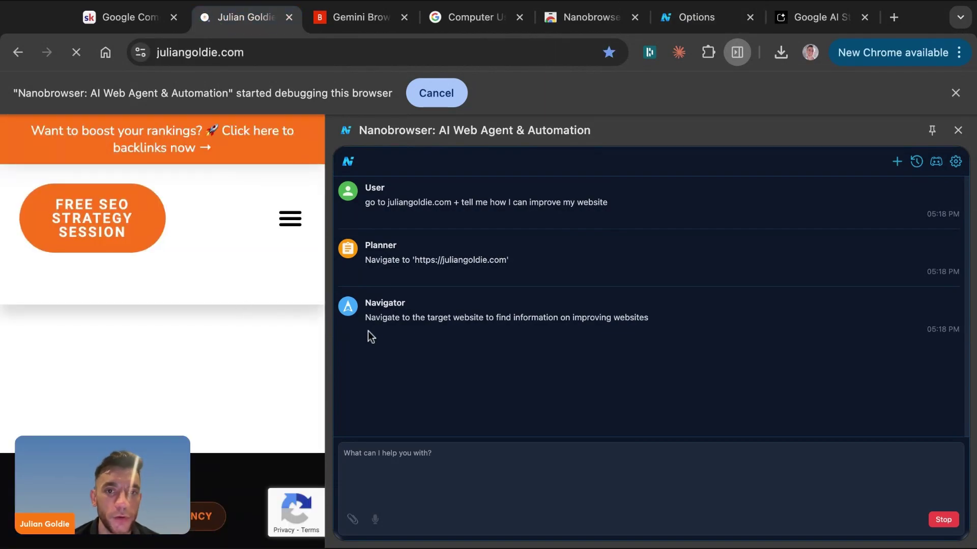
pyautogui.moveTo(330, 340); pyautogui.dragTo(582, 331)
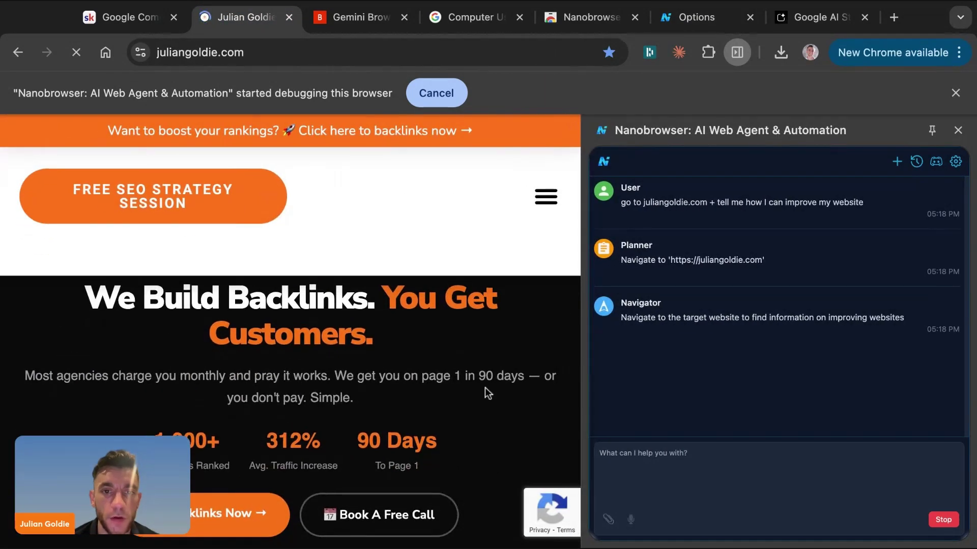
pyautogui.hotkey('ctrl', '-')
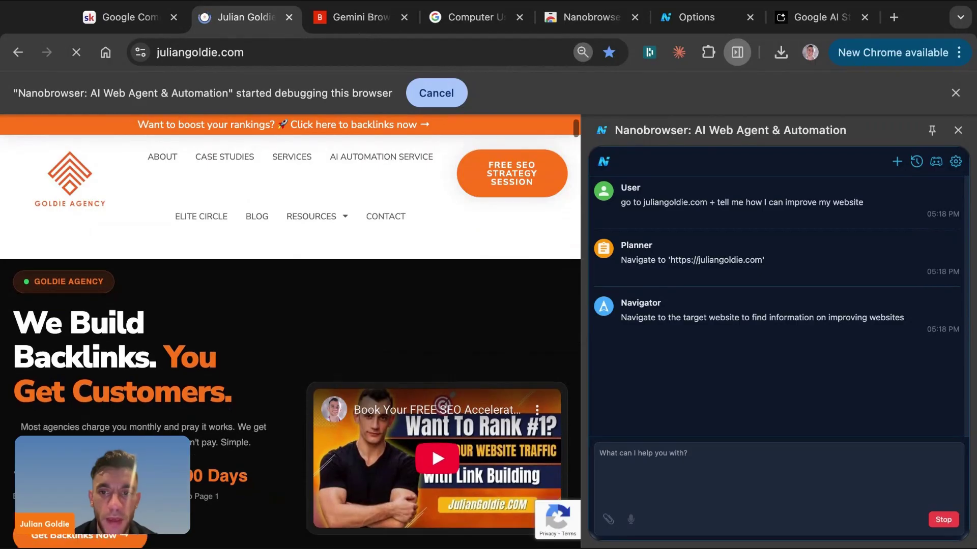
pyautogui.scroll(-2, 551, 392)
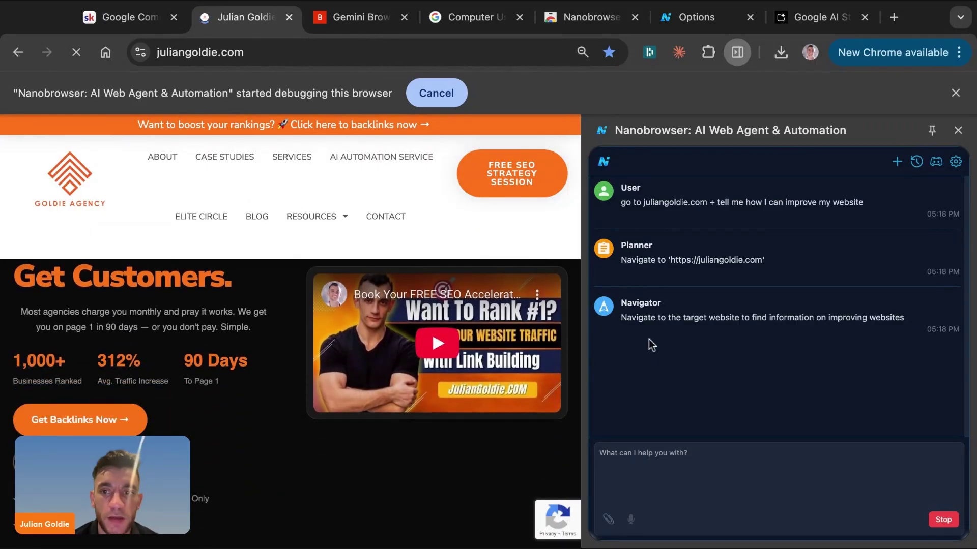
pyautogui.moveTo(631, 313); pyautogui.dragTo(899, 318)
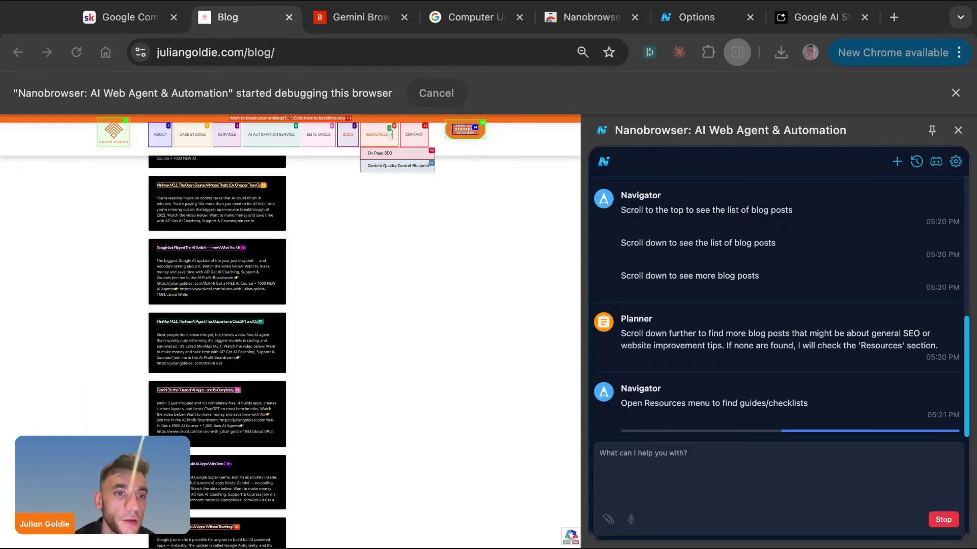
# Return to the Gemini Browser 2048 session after a glance at the blog tab.
pyautogui.click(317, 17)
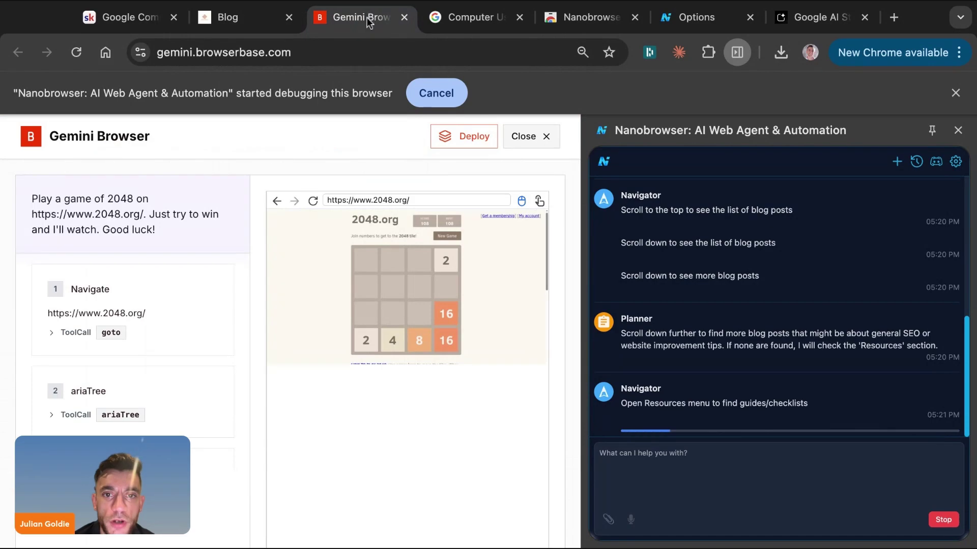
pyautogui.click(258, 17)
pyautogui.click(356, 17)
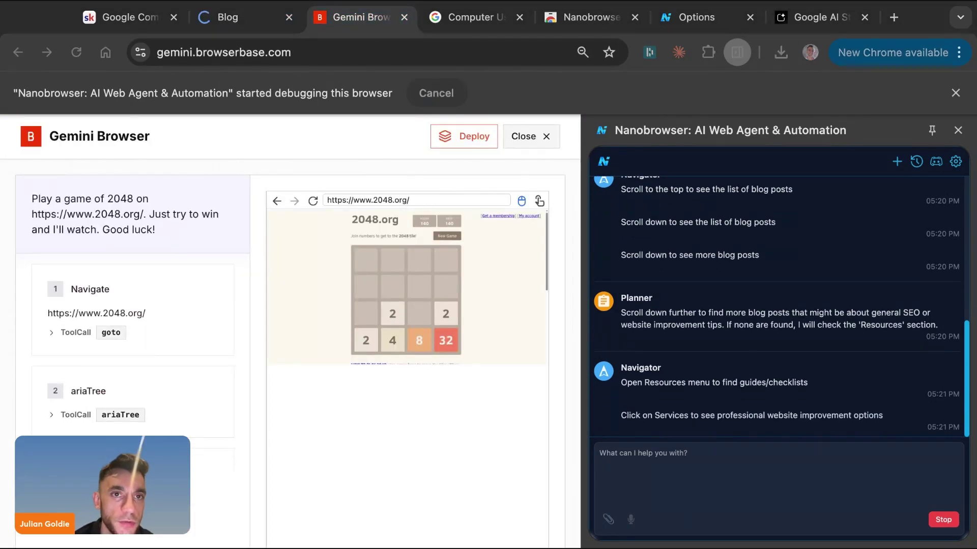
pyautogui.click(701, 37)
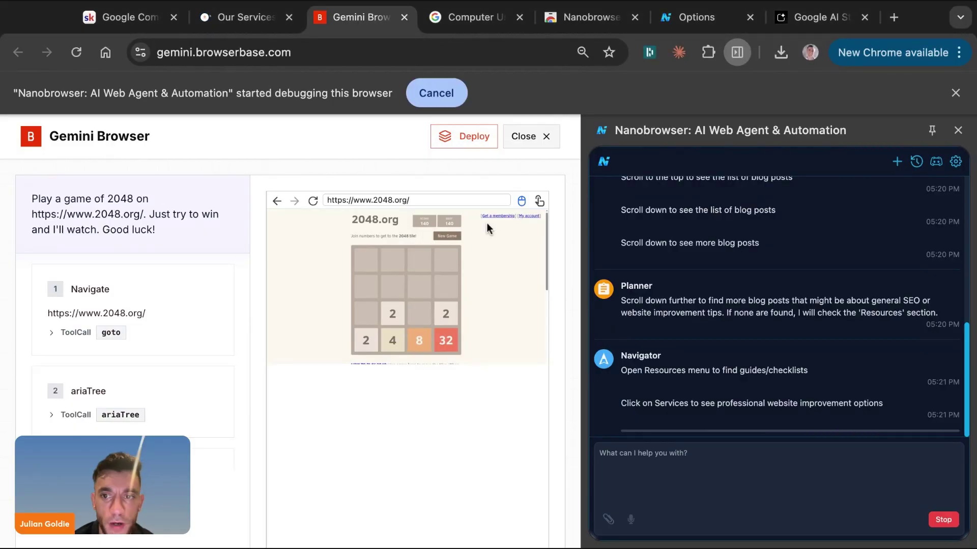
# Cancel the Nanobrowser task, widen the side panel, and bring up Claude in it.
pyautogui.click(437, 93)
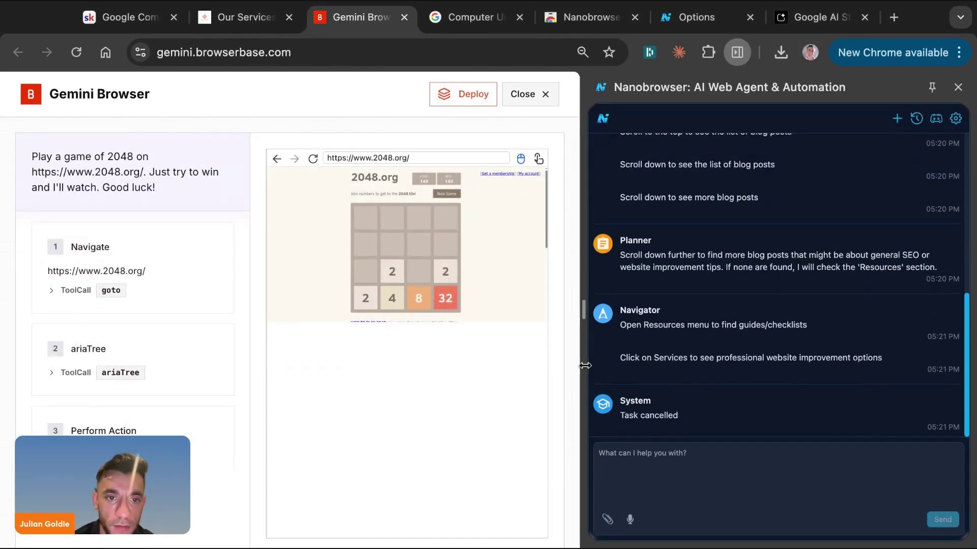
pyautogui.moveTo(584, 364); pyautogui.dragTo(407, 331)
pyautogui.click(679, 52)
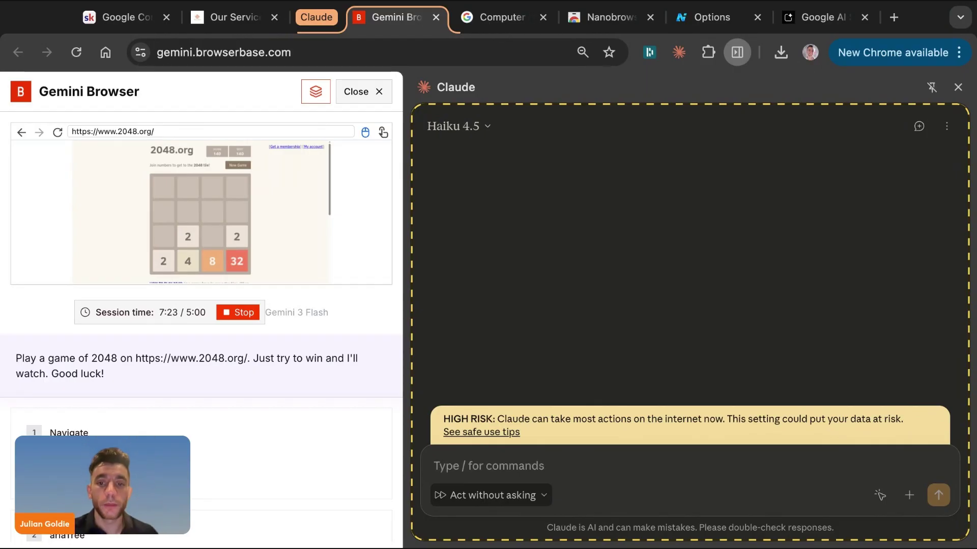
# Ask Claude for a new Google Doc with a funny SEO-in-Japan blog ending with the strategy-session link.
pyautogui.click(471, 461)
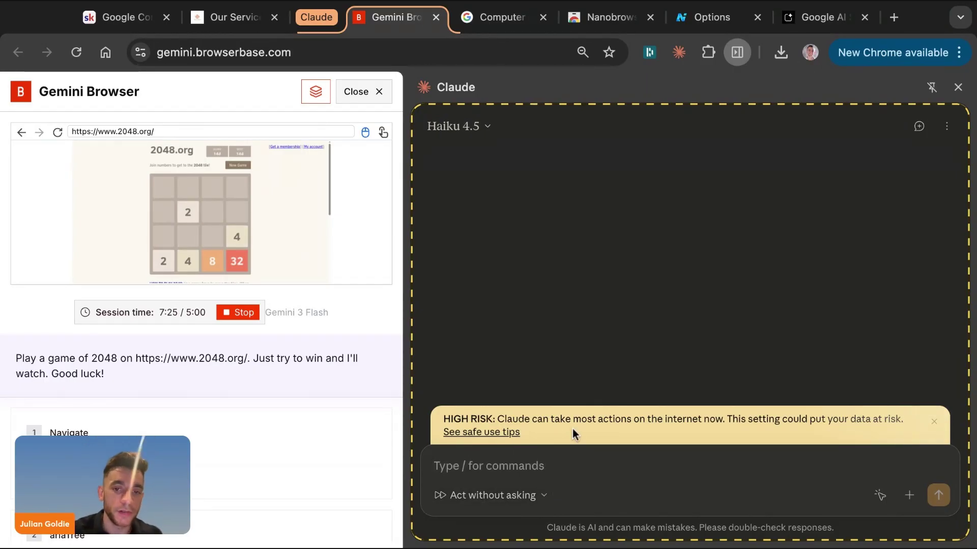
pyautogui.write('create a')
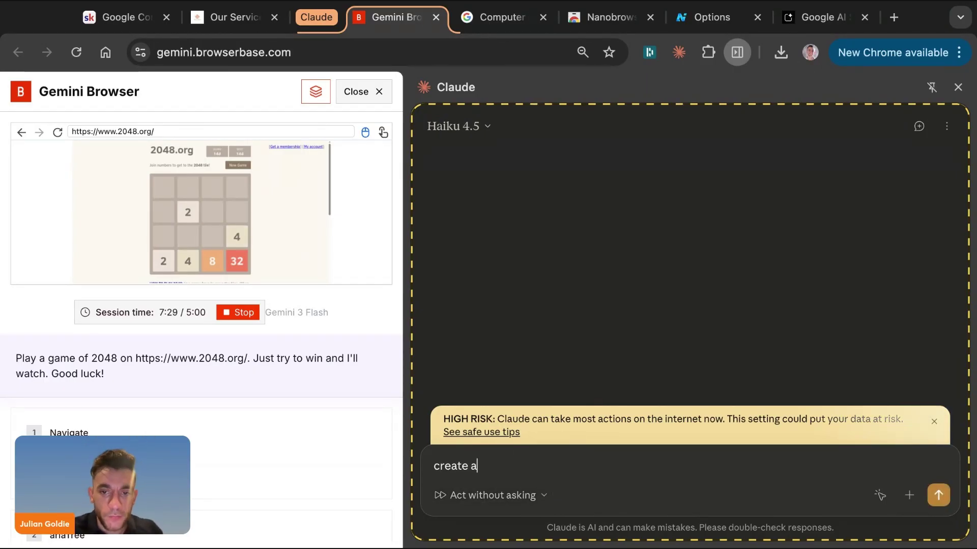
pyautogui.write(' new')
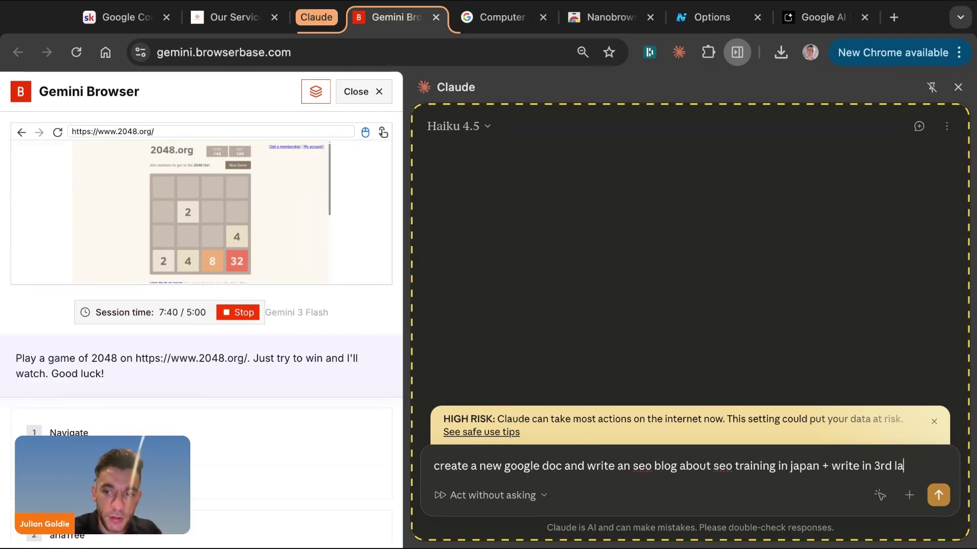
pyautogui.write('nguge, funny + make sure you send peole to get a')
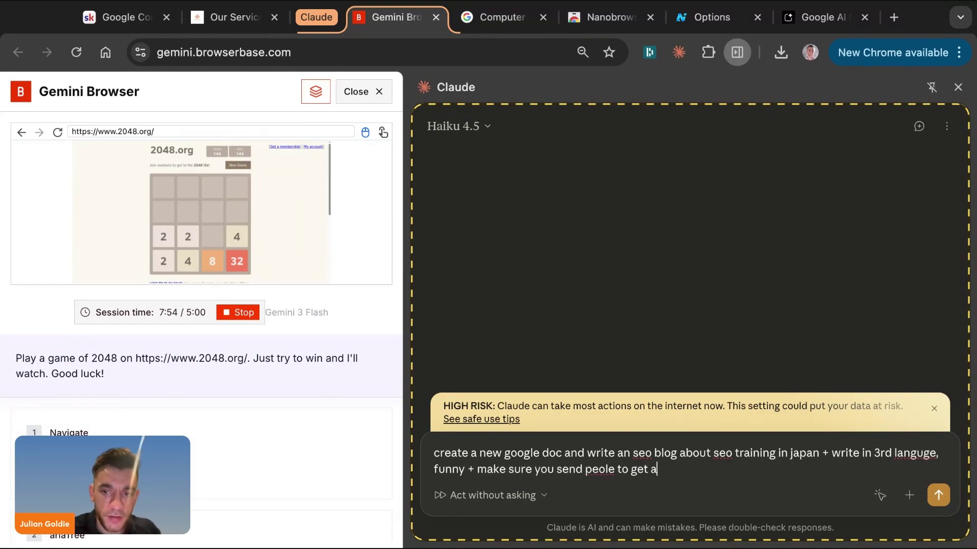
pyautogui.write('ee seo strategy sessoin via this link:')
pyautogui.hotkey('shift', 'Return')
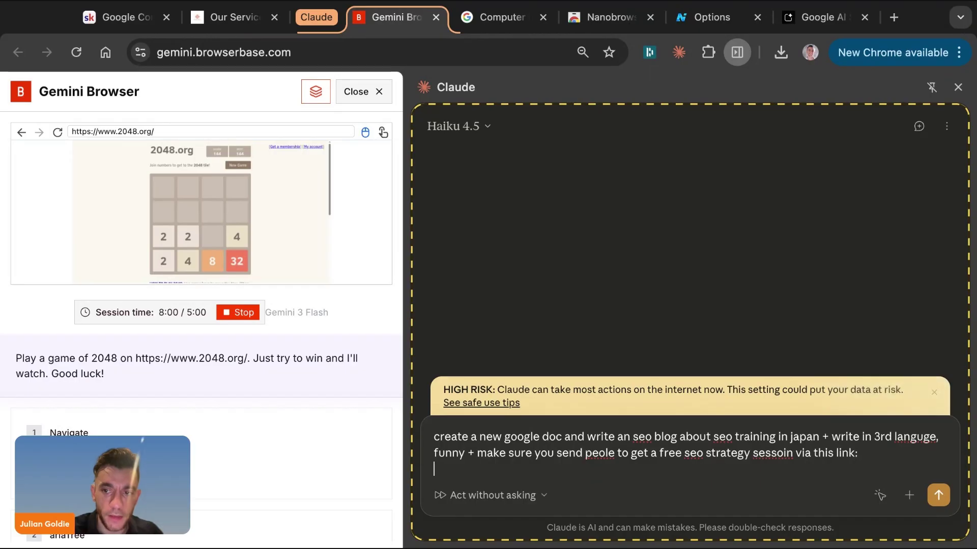
pyautogui.write('https://go.juliangoldie.com/strategy-session?utm=julian')
pyautogui.press('Return')
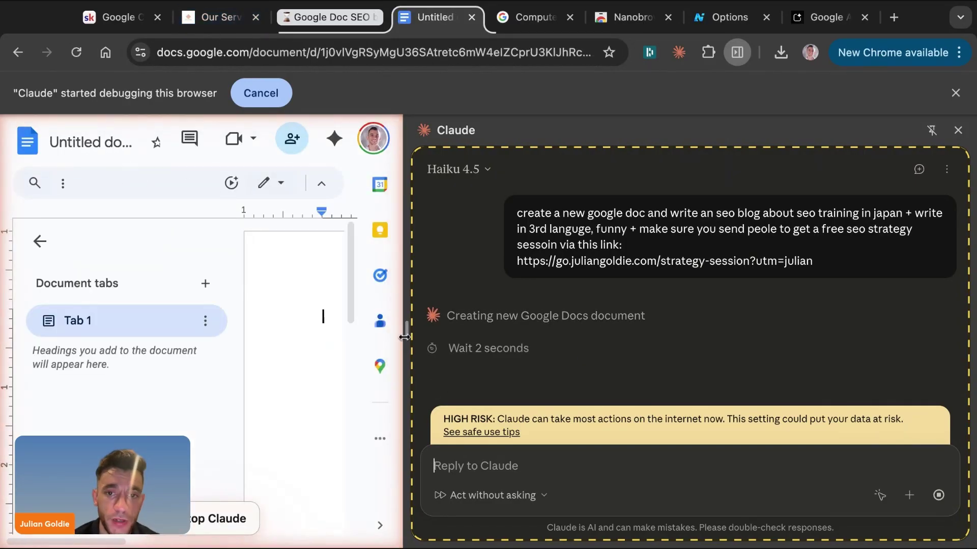
# Resize the Docs and Claude panels while Claude writes 'The Great SEO Training Quest in Japan' in 27 steps.
pyautogui.moveTo(404, 336); pyautogui.dragTo(626, 328)
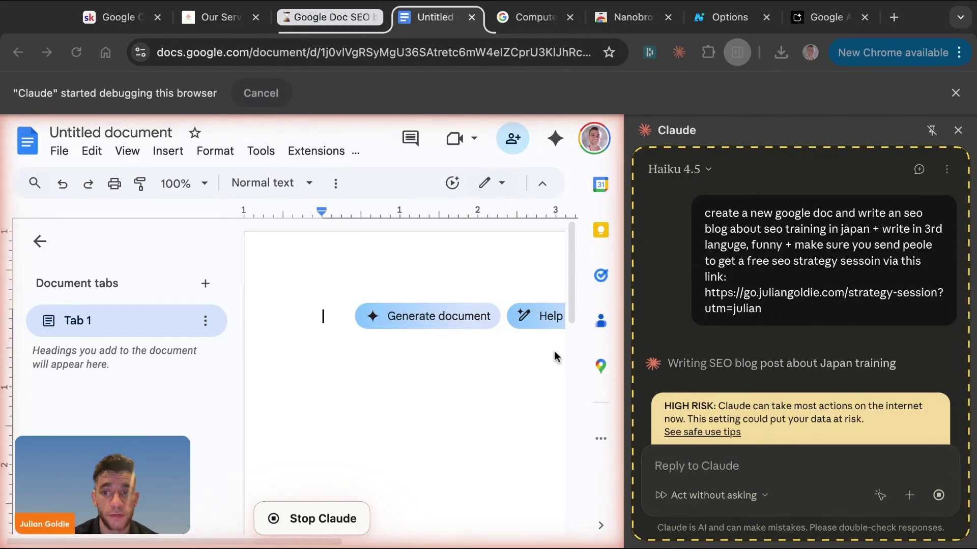
pyautogui.click(739, 324)
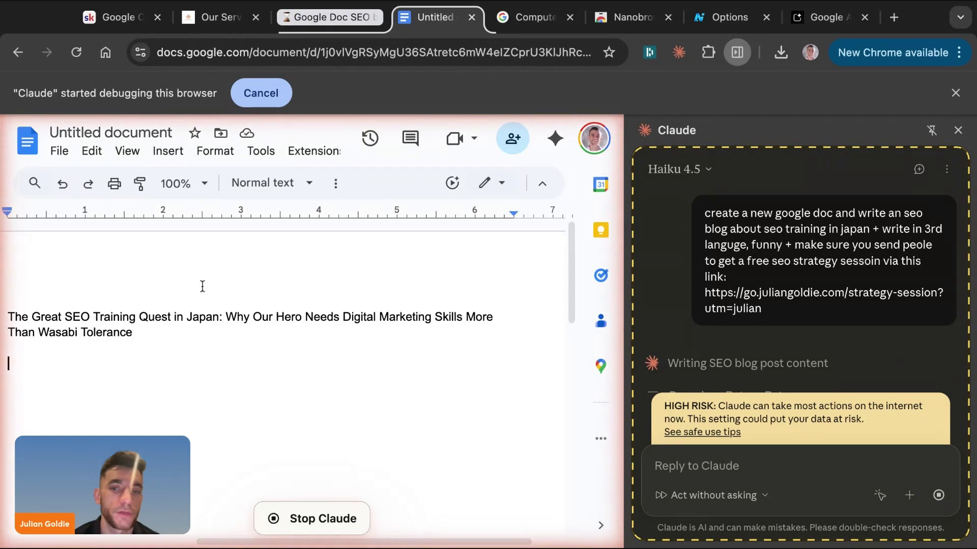
pyautogui.moveTo(626, 304); pyautogui.dragTo(486, 303)
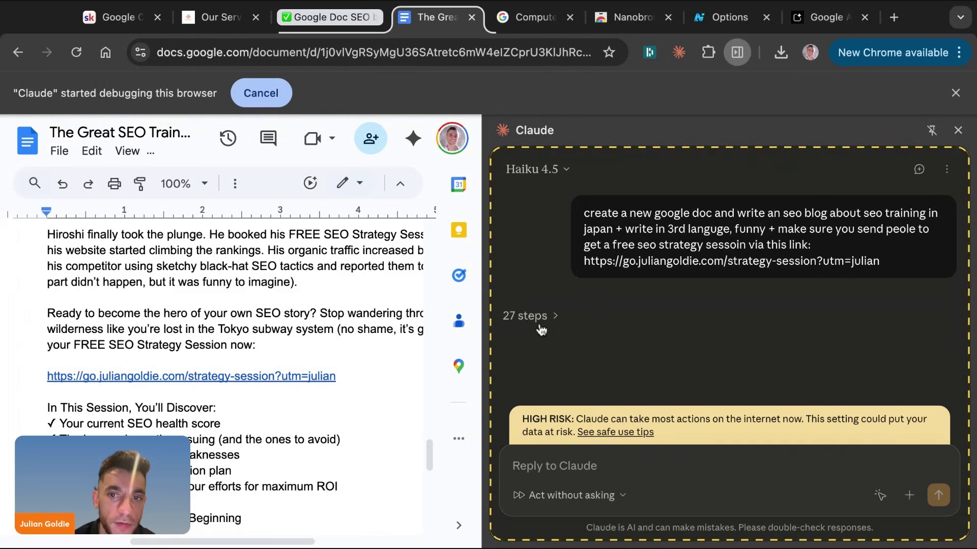
# Return to the top of the Doc and put the caret in 'The Great SEO Training Quest in Japan' title.
pyautogui.scroll(20, 301, 309)
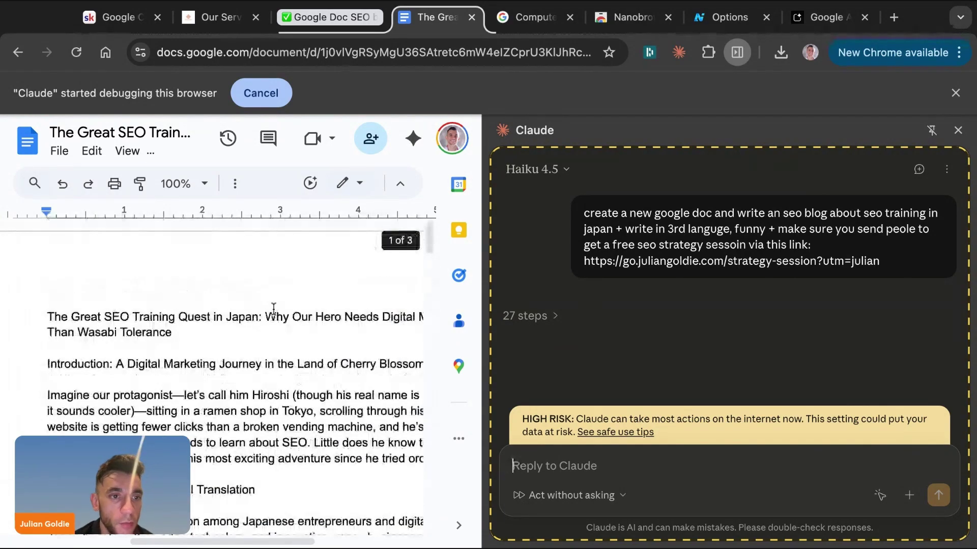
pyautogui.click(252, 316)
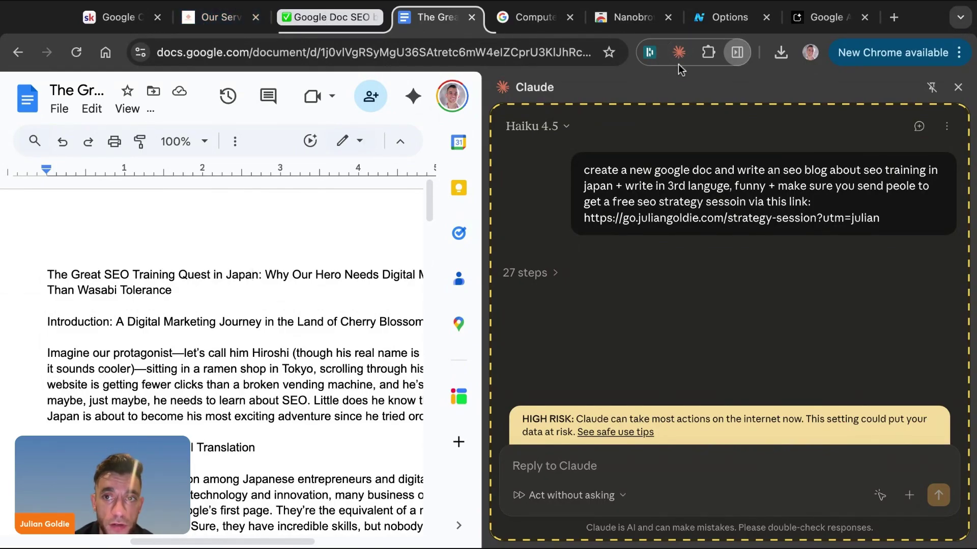
# Switch to the Skool lesson tab and close the Nanobrowser side panel.
pyautogui.click(130, 20)
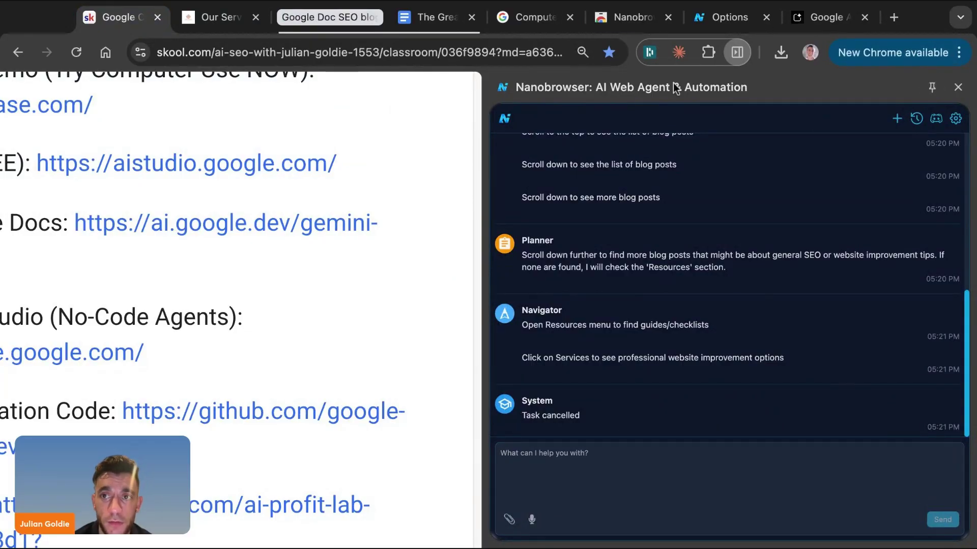
pyautogui.click(737, 52)
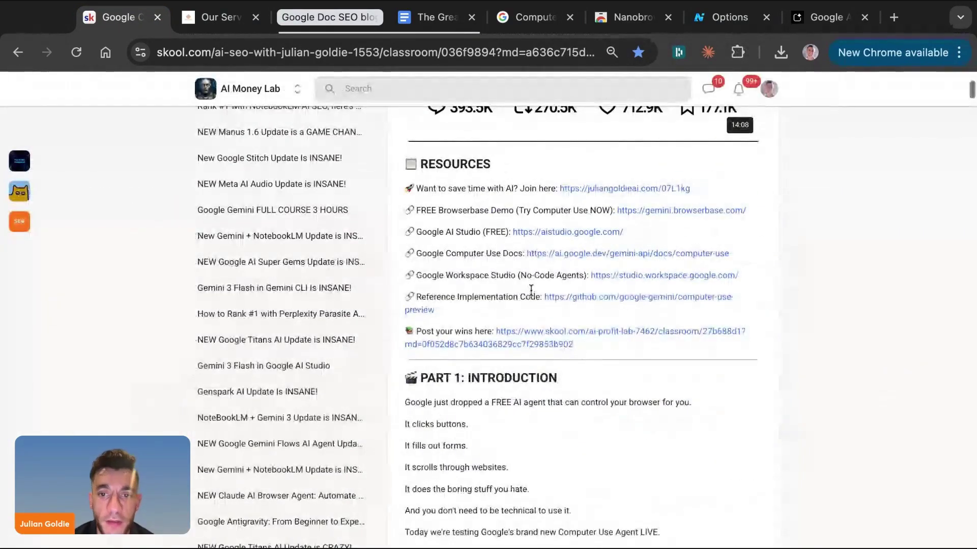
pyautogui.scroll(-20, 531, 290)
pyautogui.scroll(20, 531, 290)
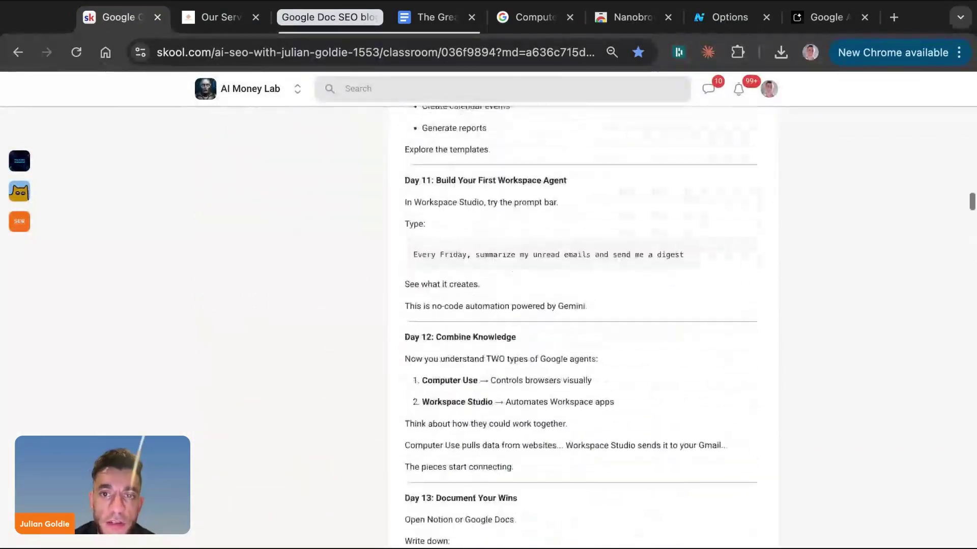
pyautogui.scroll(15, 531, 290)
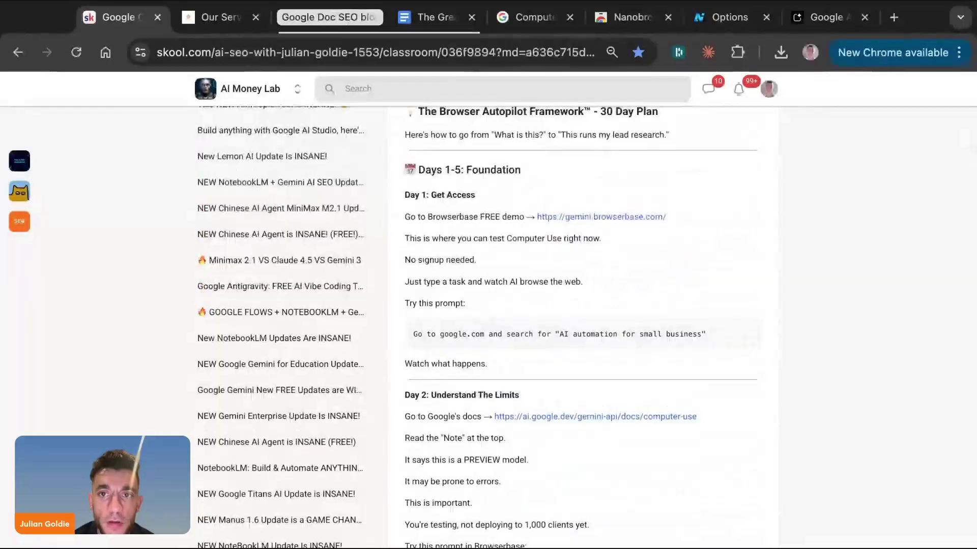
# Zoom the lesson text larger and highlight the line under the 30 Day Plan heading.
pyautogui.hotkey('ctrl', '+')
pyautogui.hotkey('ctrl', '+')
pyautogui.hotkey('ctrl', '+')
pyautogui.hotkey('ctrl', '+')
pyautogui.hotkey('ctrl', '+')
pyautogui.scroll(4, 488, 305)
pyautogui.hotkey('ctrl', '-')
pyautogui.hotkey('ctrl', '-')
pyautogui.hotkey('ctrl', '-')
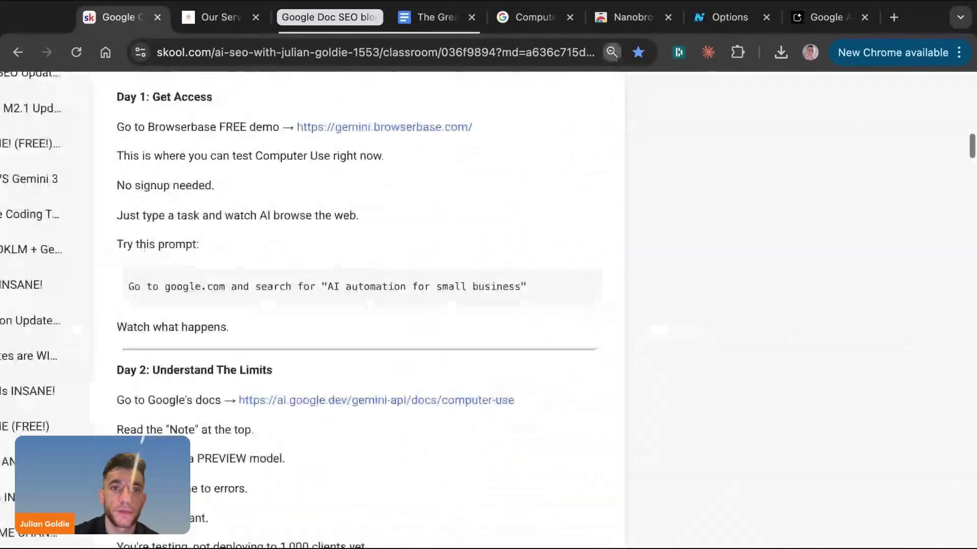
pyautogui.hotkey('ctrl', '-')
pyautogui.hotkey('ctrl', '-')
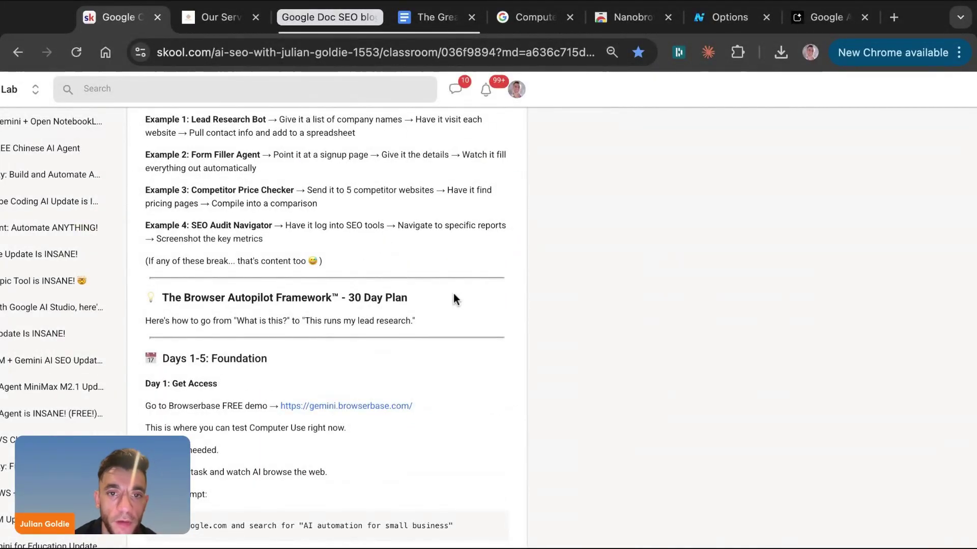
pyautogui.hotkey('ctrl', '+')
pyautogui.hotkey('ctrl', '+')
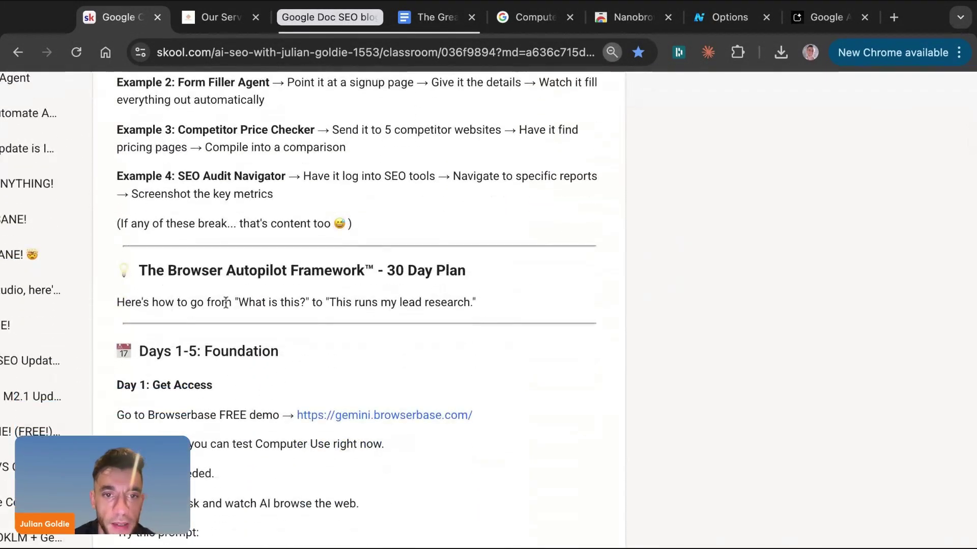
pyautogui.moveTo(109, 306); pyautogui.dragTo(476, 303)
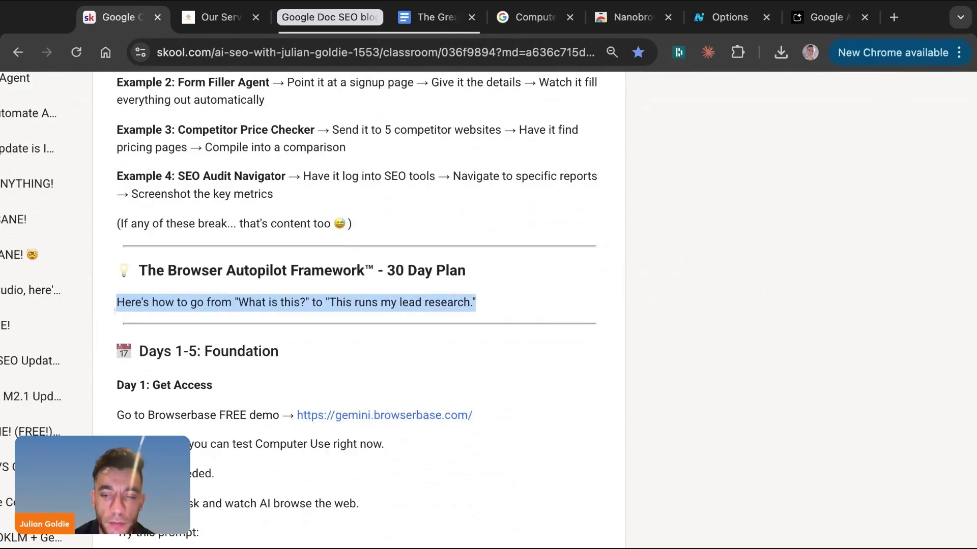
pyautogui.hotkey('ctrl', '+')
pyautogui.hotkey('ctrl', '+')
pyautogui.hotkey('ctrl', '+')
# Scroll through the 30 Day Plan, clear the highlight, and zoom the page back out.
pyautogui.scroll(-6, 193, 201)
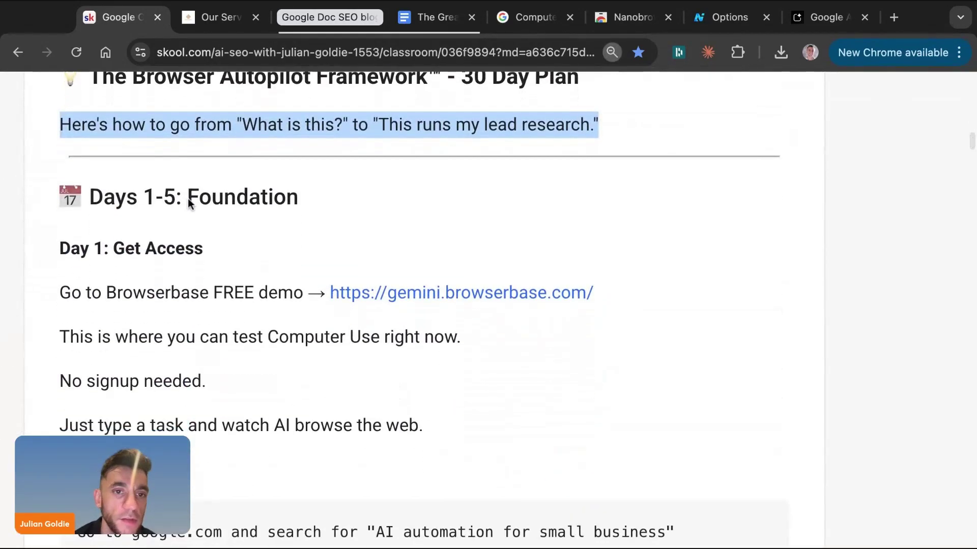
pyautogui.moveTo(380, 336); pyautogui.dragTo(43, 190)
pyautogui.click(375, 334)
pyautogui.scroll(-15, 375, 334)
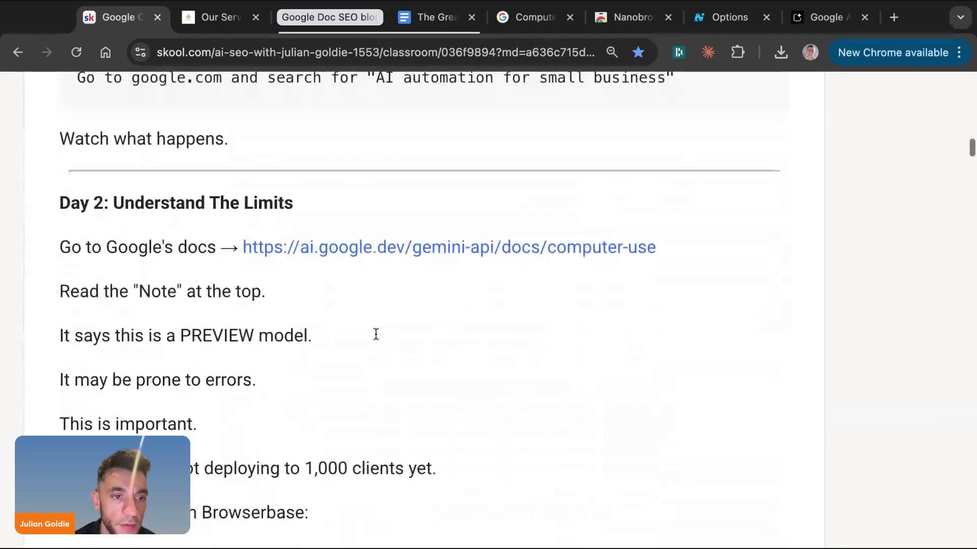
pyautogui.scroll(-20, 376, 334)
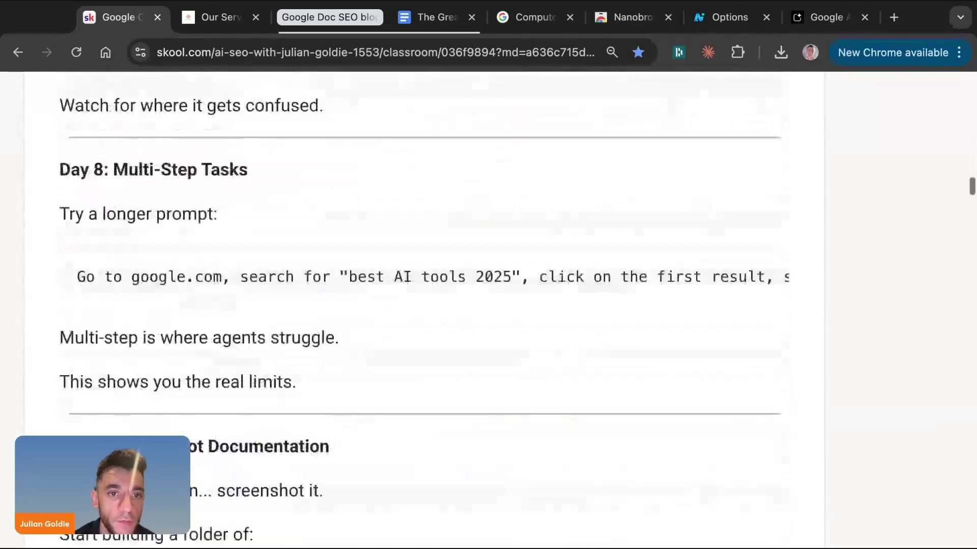
pyautogui.scroll(-10, 375, 334)
pyautogui.hotkey('ctrl', '-')
pyautogui.hotkey('ctrl', '-')
pyautogui.hotkey('ctrl', '-')
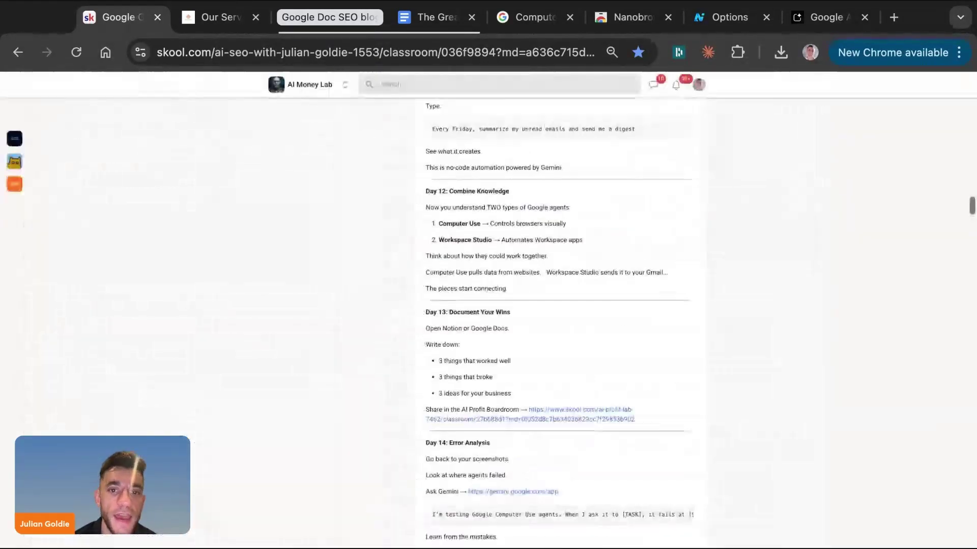
pyautogui.scroll(20, 375, 334)
pyautogui.click(282, 99)
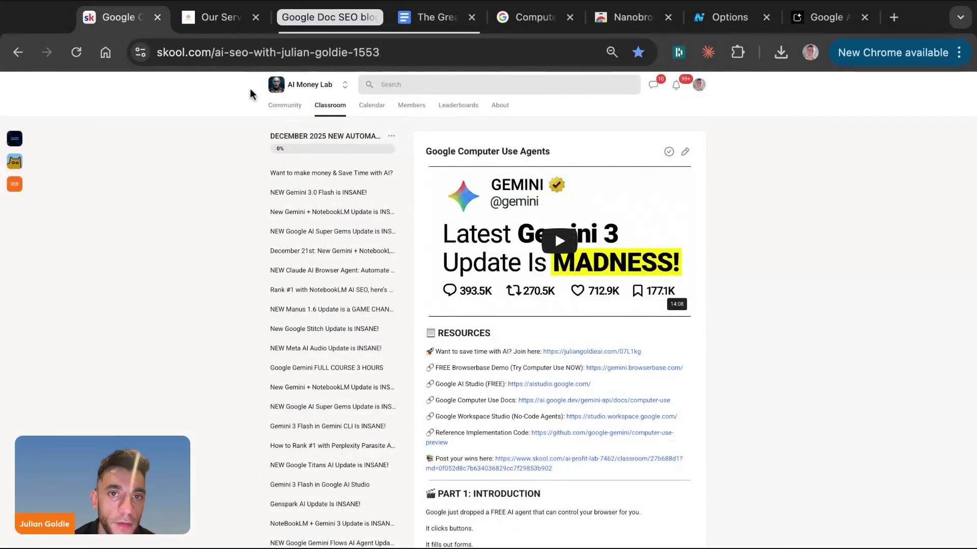
pyautogui.hotkey('ctrl', '+')
pyautogui.hotkey('ctrl', '+')
pyautogui.hotkey('ctrl', '+')
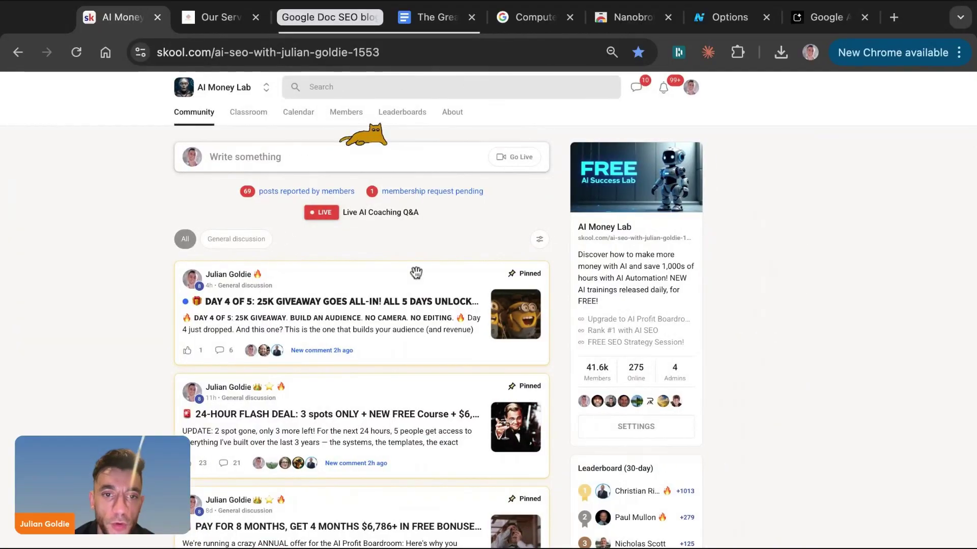
pyautogui.scroll(-2, 412, 280)
pyautogui.scroll(-10, 412, 280)
pyautogui.scroll(15, 412, 279)
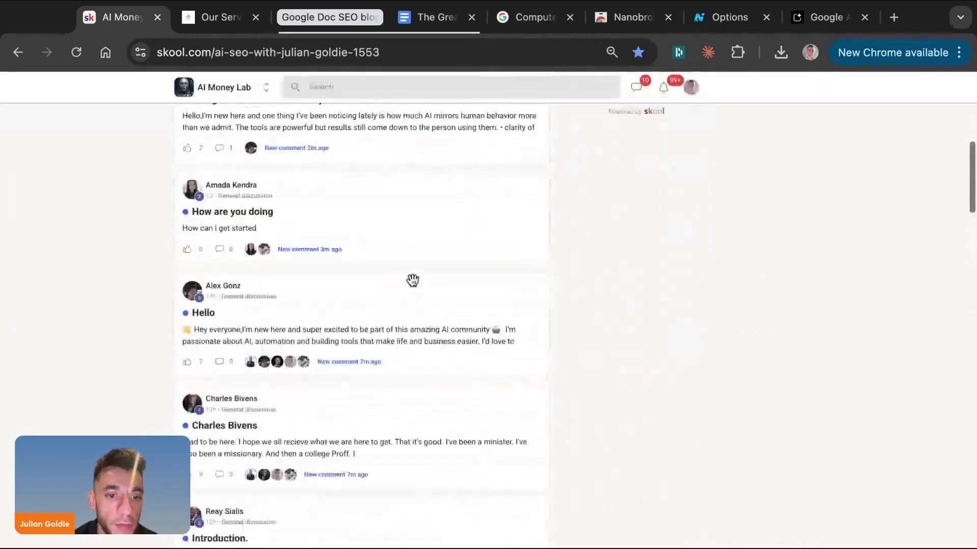
pyautogui.click(247, 115)
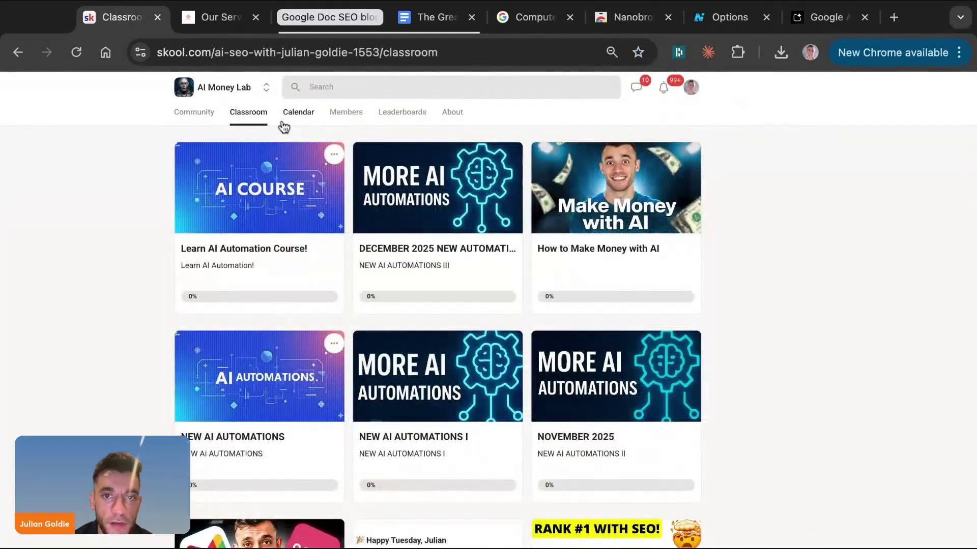
pyautogui.click(407, 236)
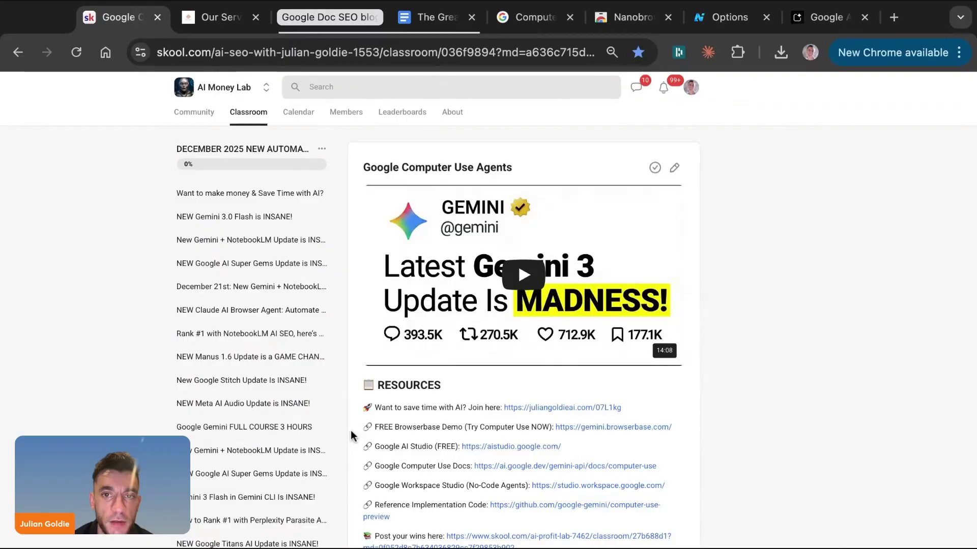
pyautogui.hotkey('ctrl', '-')
pyautogui.hotkey('ctrl', '+')
pyautogui.hotkey('ctrl', '+')
pyautogui.hotkey('ctrl', '+')
pyautogui.scroll(-15, 575, 388)
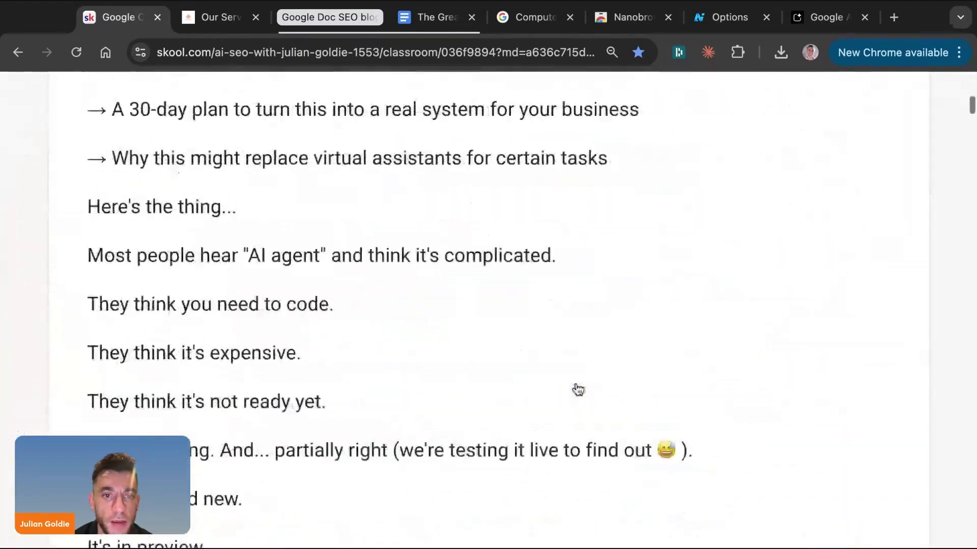
pyautogui.scroll(10, 488, 306)
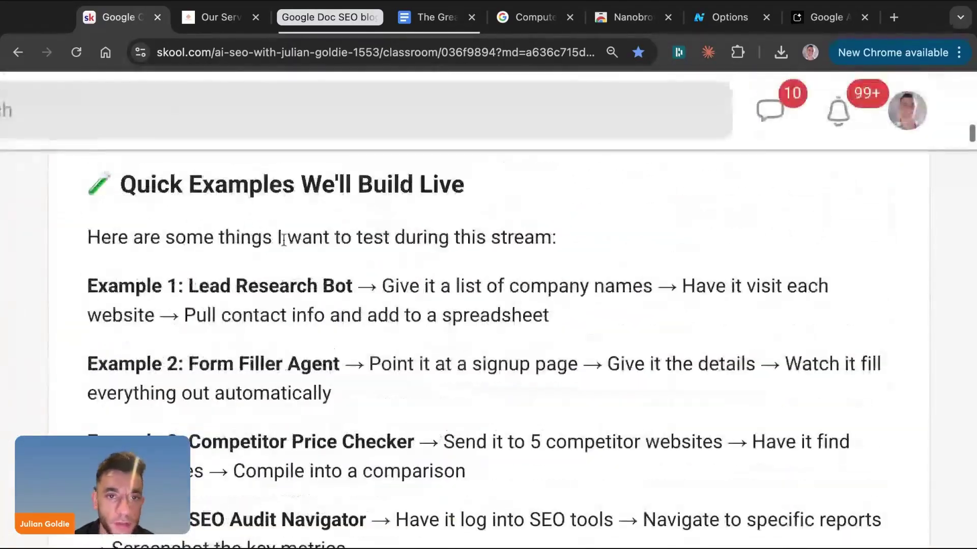
pyautogui.moveTo(84, 181); pyautogui.dragTo(549, 315)
pyautogui.scroll(-16, 639, 342)
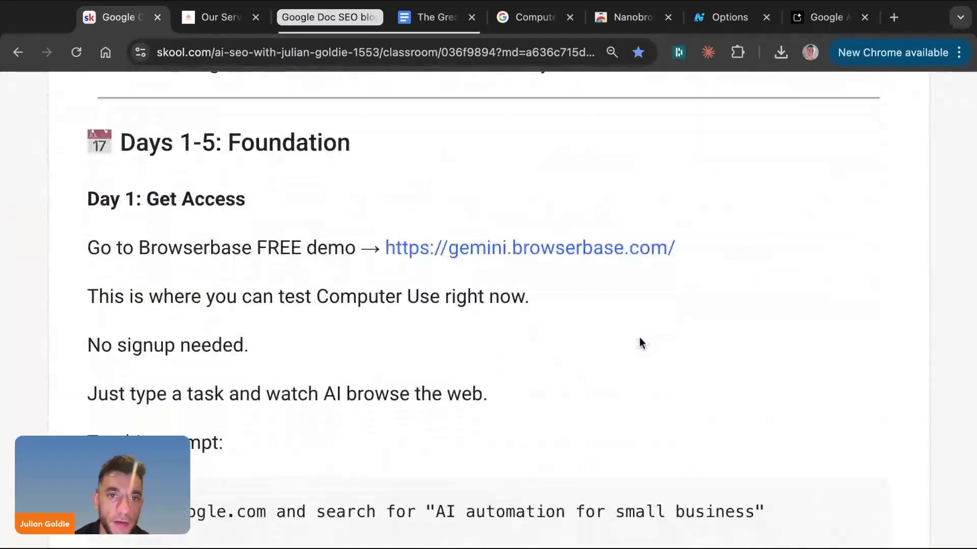
pyautogui.scroll(2, 639, 342)
pyautogui.scroll(-10, 639, 342)
pyautogui.scroll(-20, 488, 305)
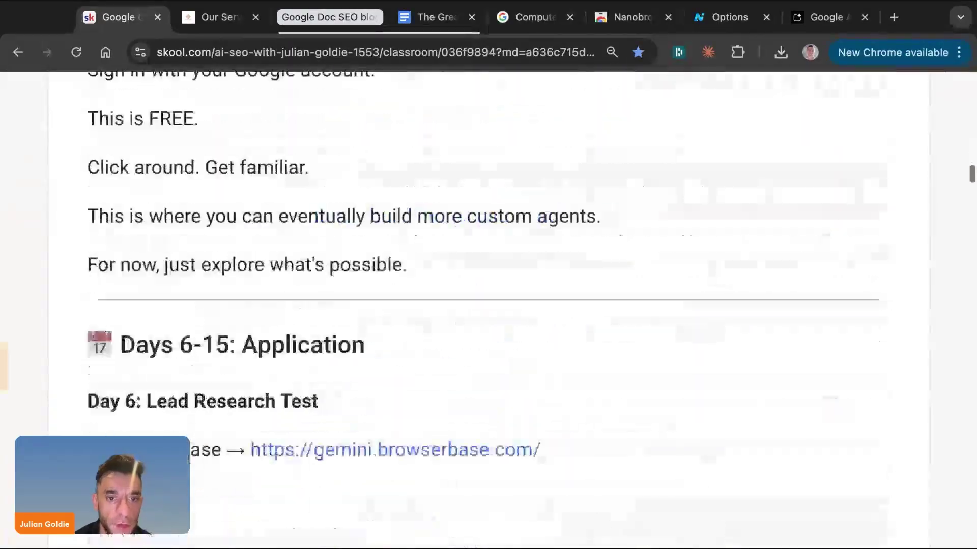
pyautogui.scroll(-20, 488, 305)
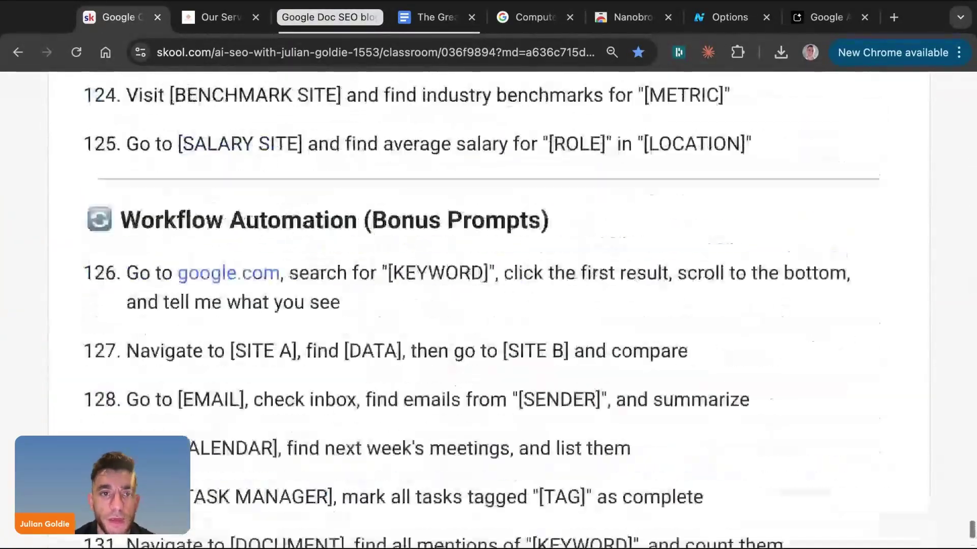
pyautogui.scroll(20, 488, 305)
pyautogui.scroll(20, 488, 305)
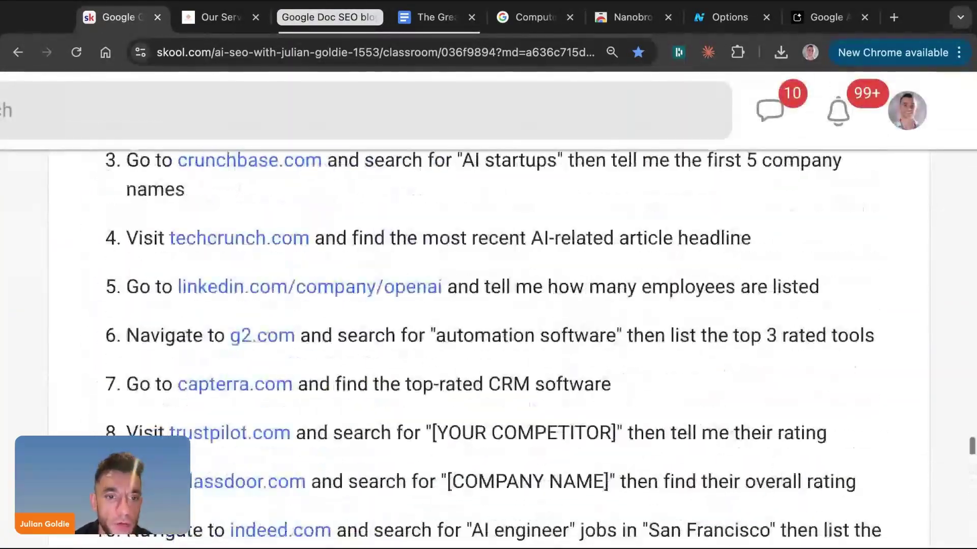
pyautogui.scroll(-15, 182, 230)
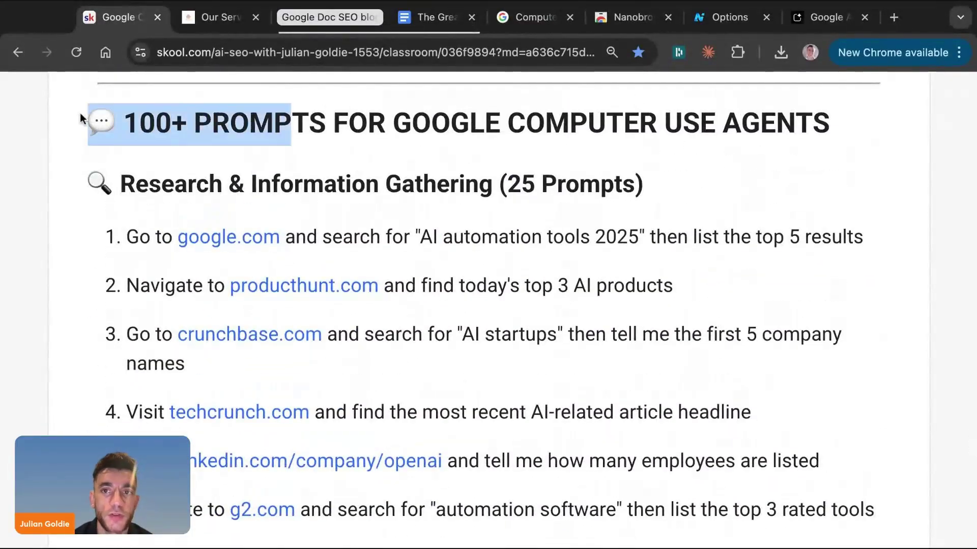
pyautogui.moveTo(290, 125); pyautogui.dragTo(682, 125)
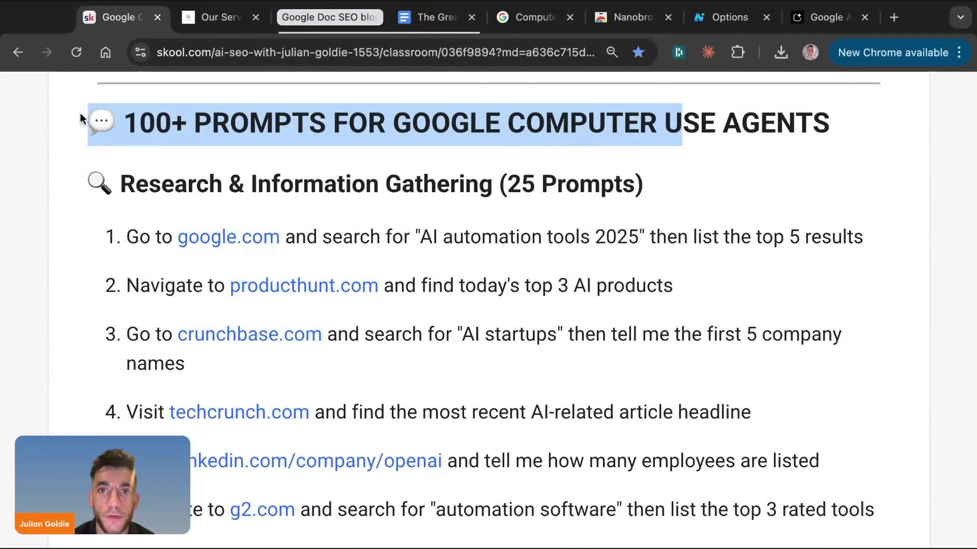
pyautogui.tripleClick(87, 182)
pyautogui.scroll(-12, 655, 302)
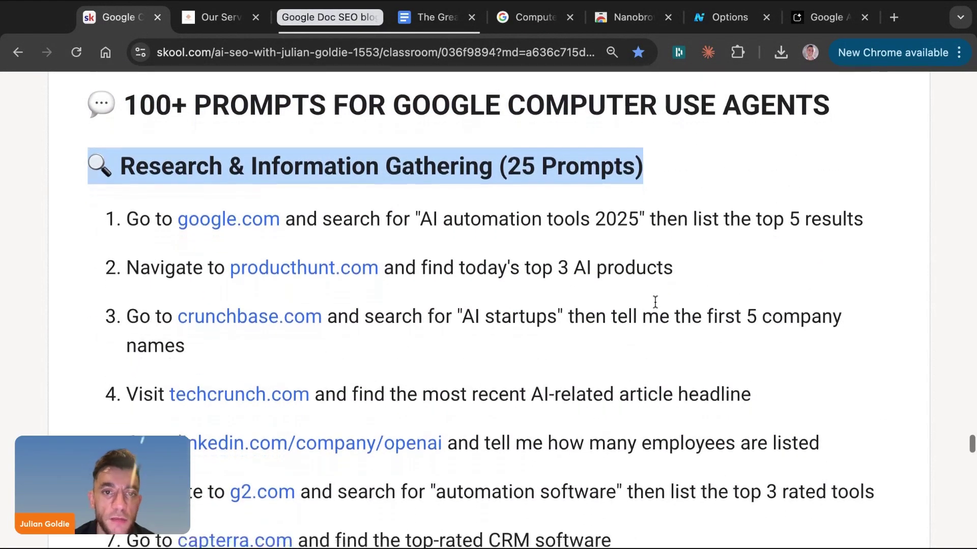
pyautogui.scroll(-10, 488, 305)
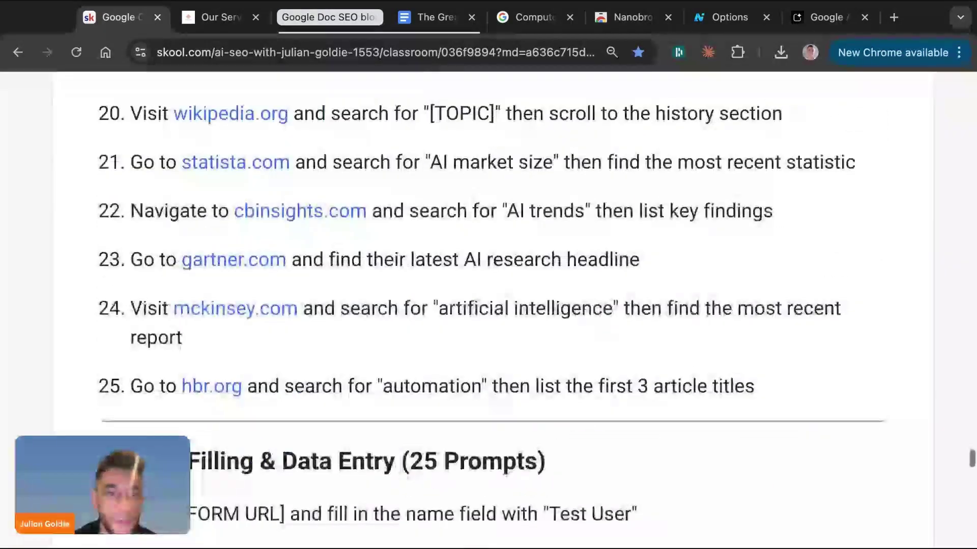
pyautogui.tripleClick(79, 184)
pyautogui.moveTo(78, 185); pyautogui.dragTo(611, 219)
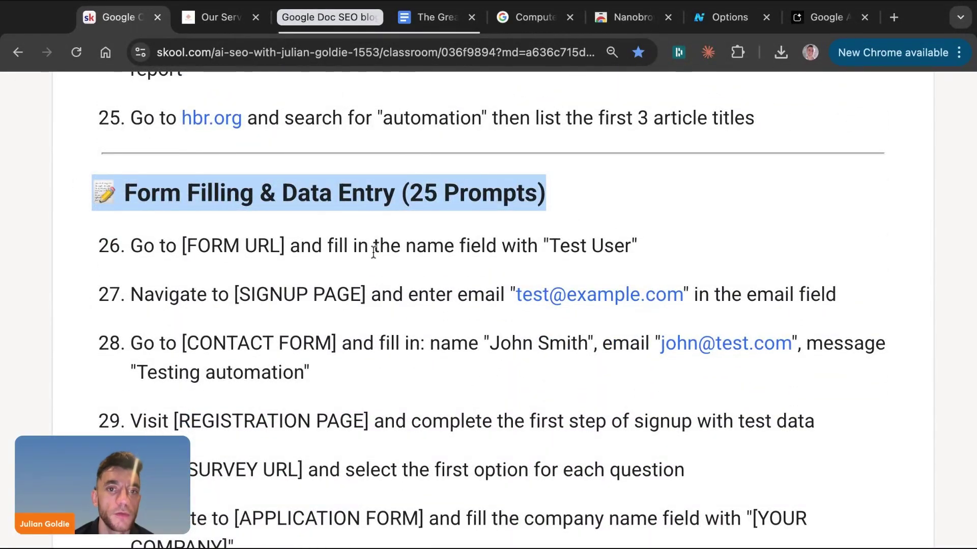
pyautogui.scroll(-20, 375, 250)
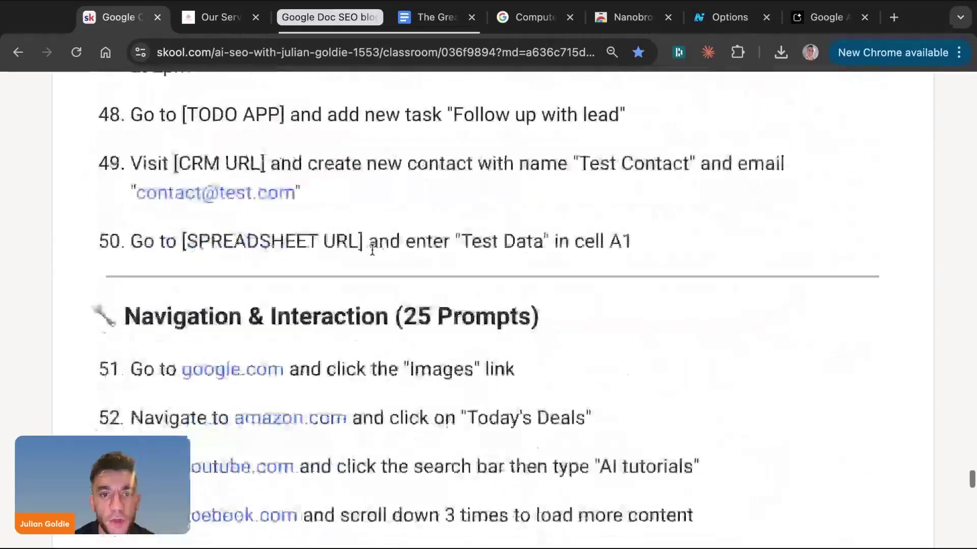
pyautogui.scroll(-20, 372, 249)
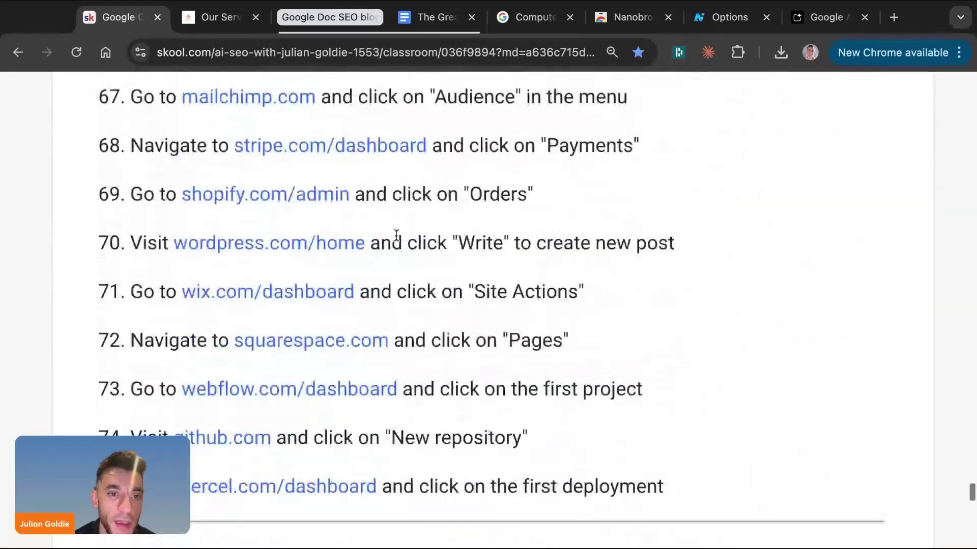
pyautogui.scroll(-1, 396, 235)
pyautogui.moveTo(82, 185); pyautogui.dragTo(569, 189)
pyautogui.scroll(-20, 454, 266)
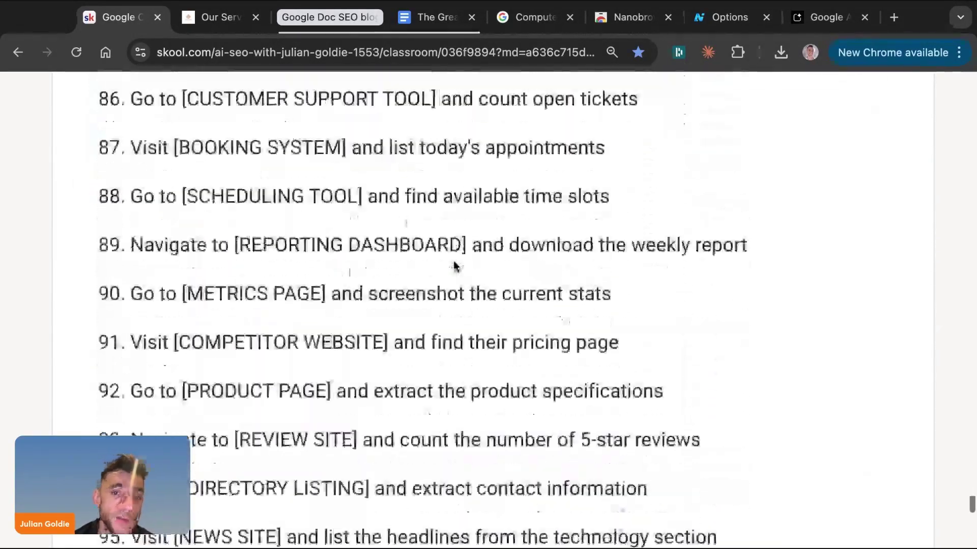
pyautogui.scroll(-4, 454, 265)
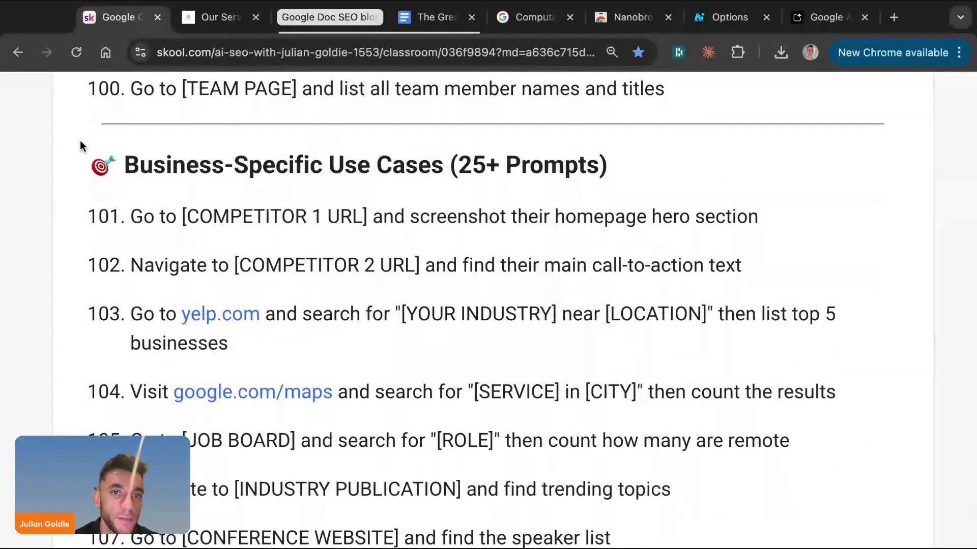
pyautogui.moveTo(81, 144); pyautogui.dragTo(607, 170)
pyautogui.click(654, 240)
pyautogui.hotkey('ctrl', '0')
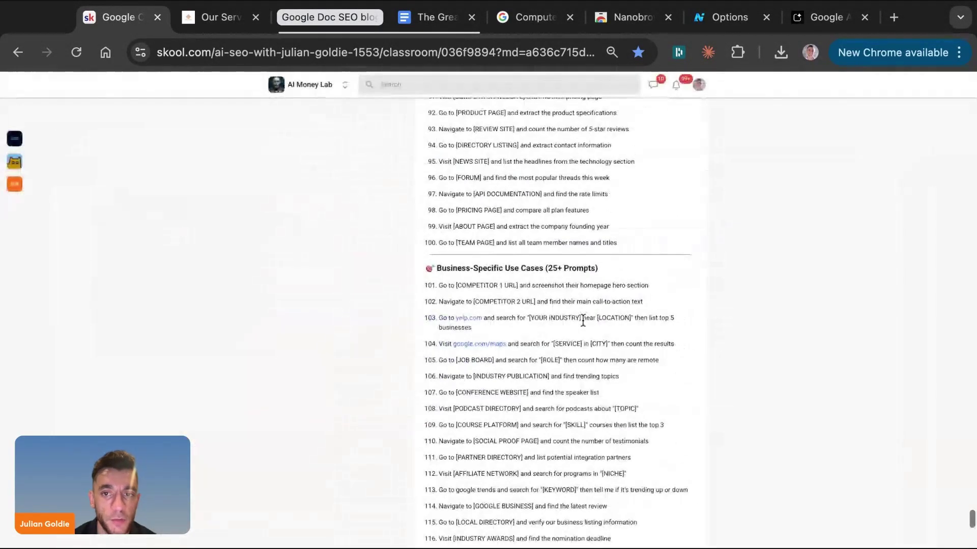
# Reset page zoom and highlight the 'I need to code to use AI agents' heading.
pyautogui.scroll(-15, 509, 311)
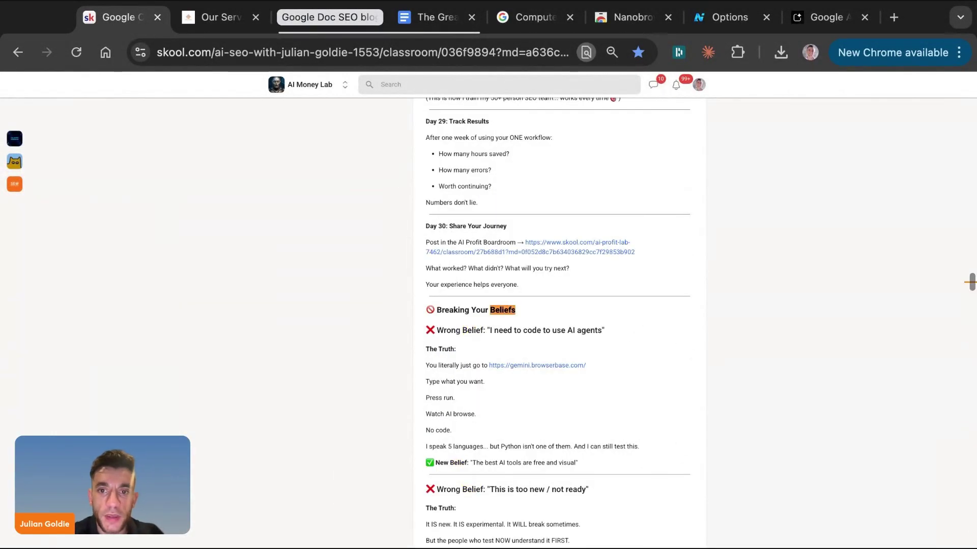
pyautogui.hotkey('ctrl', '0')
pyautogui.moveTo(84, 213); pyautogui.dragTo(627, 206)
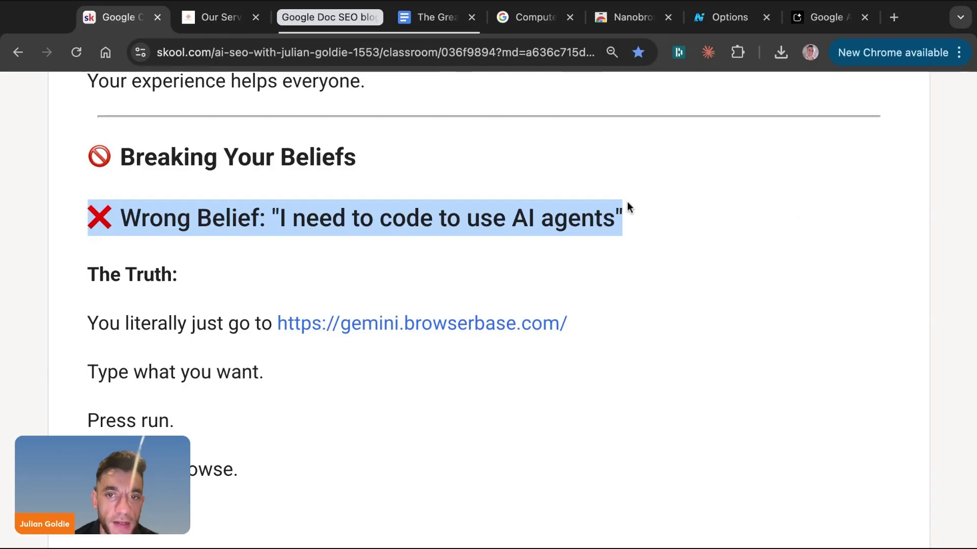
pyautogui.scroll(-2, 628, 204)
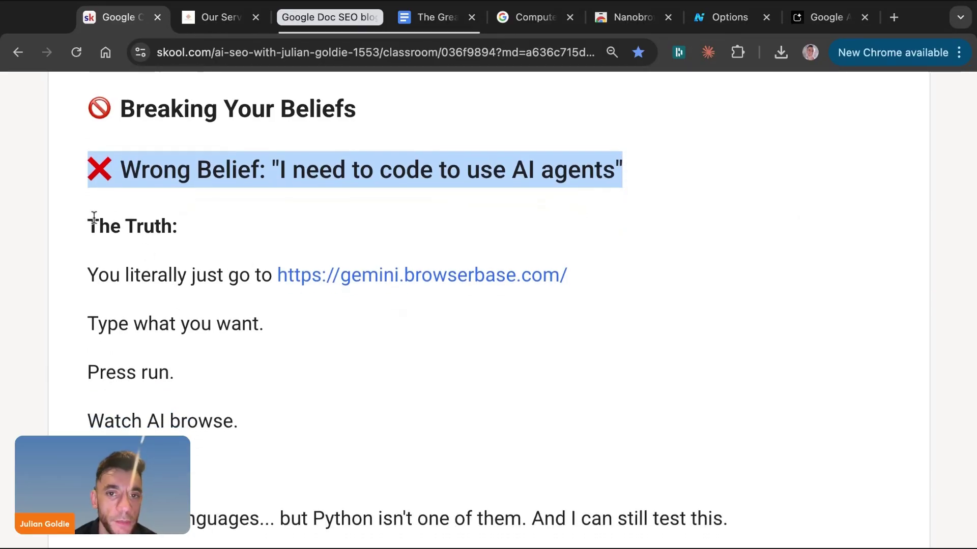
pyautogui.moveTo(89, 224); pyautogui.dragTo(224, 226)
pyautogui.scroll(-5, 222, 224)
pyautogui.moveTo(569, 122); pyautogui.dragTo(98, 124)
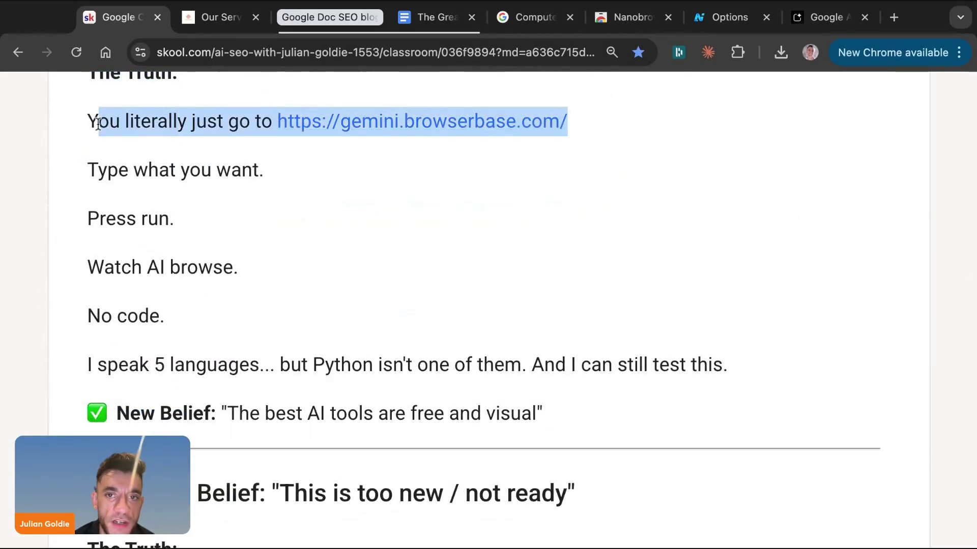
# Highlight the 'Type what you want' through 'I speak 5 languages' lines, then the New Belief line.
pyautogui.moveTo(78, 160); pyautogui.dragTo(174, 219)
pyautogui.hotkey('shift', 'Down')
pyautogui.hotkey('shift', 'Down')
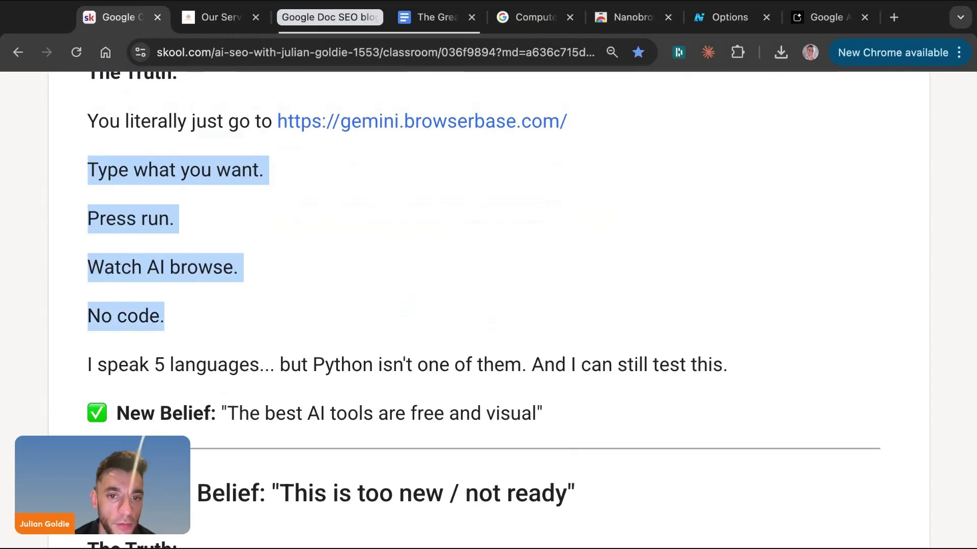
pyautogui.hotkey('shift', 'Down')
pyautogui.press('Left')
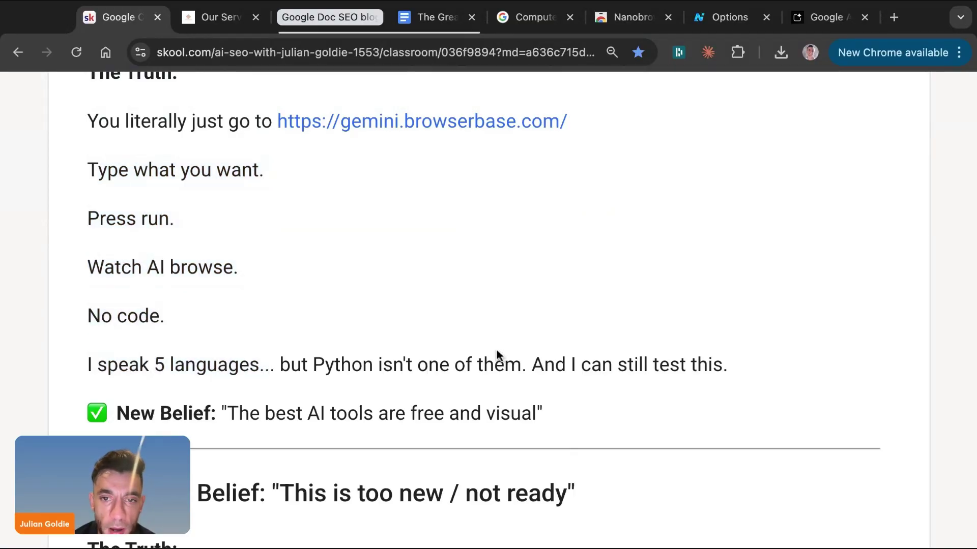
pyautogui.moveTo(724, 364); pyautogui.dragTo(120, 239)
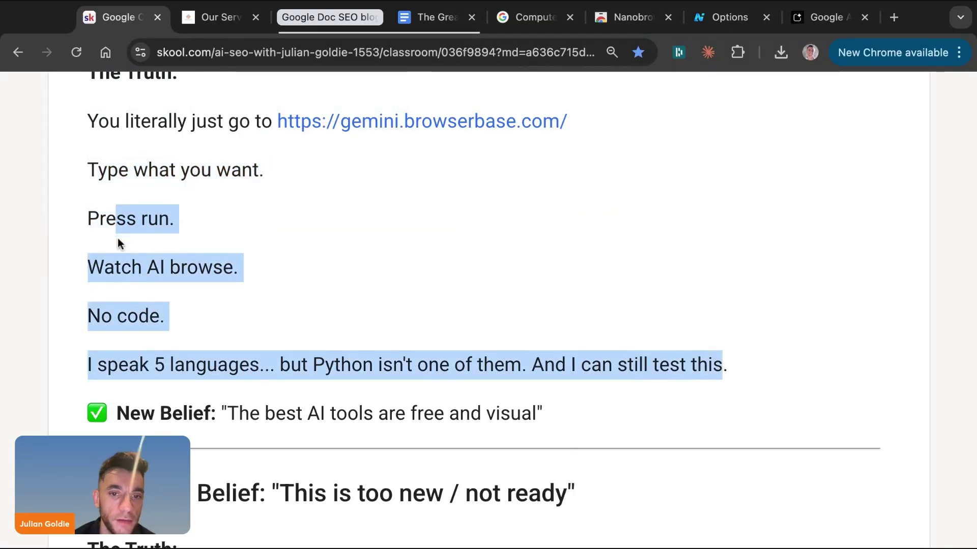
pyautogui.click(111, 405)
pyautogui.tripleClick(76, 412)
# Highlight the 'This is too new / not ready' heading and its two Truth lines.
pyautogui.scroll(-5, 648, 408)
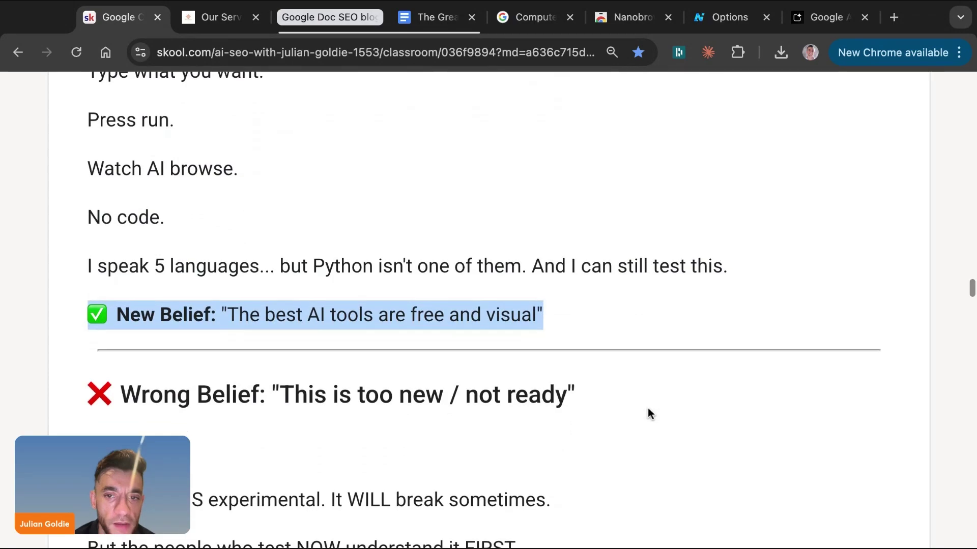
pyautogui.scroll(-1, 69, 157)
pyautogui.tripleClick(70, 157)
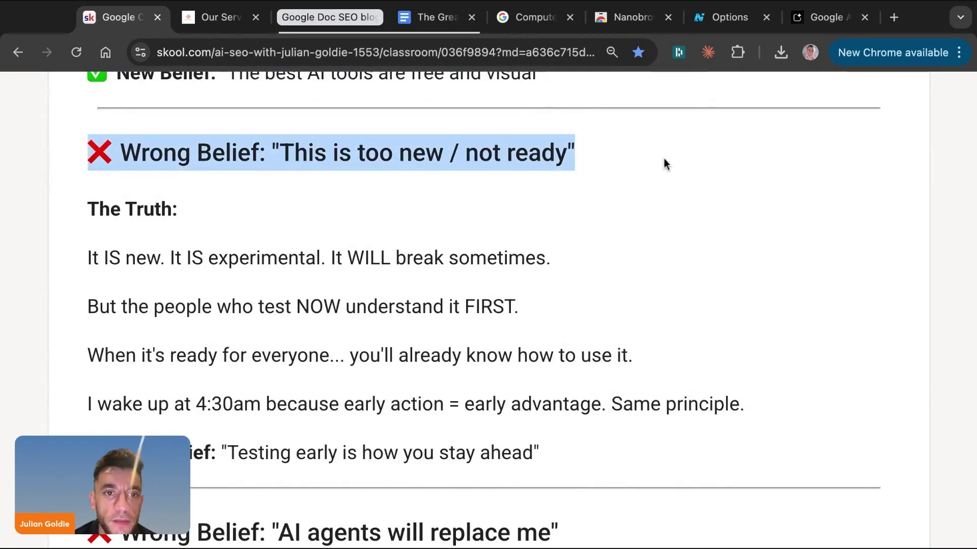
pyautogui.tripleClick(79, 210)
pyautogui.click(81, 260)
pyautogui.hotkey('alt', 'shift', 'Right')
pyautogui.hotkey('alt', 'shift', 'Right')
pyautogui.hotkey('alt', 'shift', 'Right')
pyautogui.hotkey('alt', 'shift', 'Right')
pyautogui.hotkey('alt', 'shift', 'Right')
pyautogui.hotkey('alt', 'shift', 'Right')
pyautogui.hotkey('alt', 'shift', 'Right')
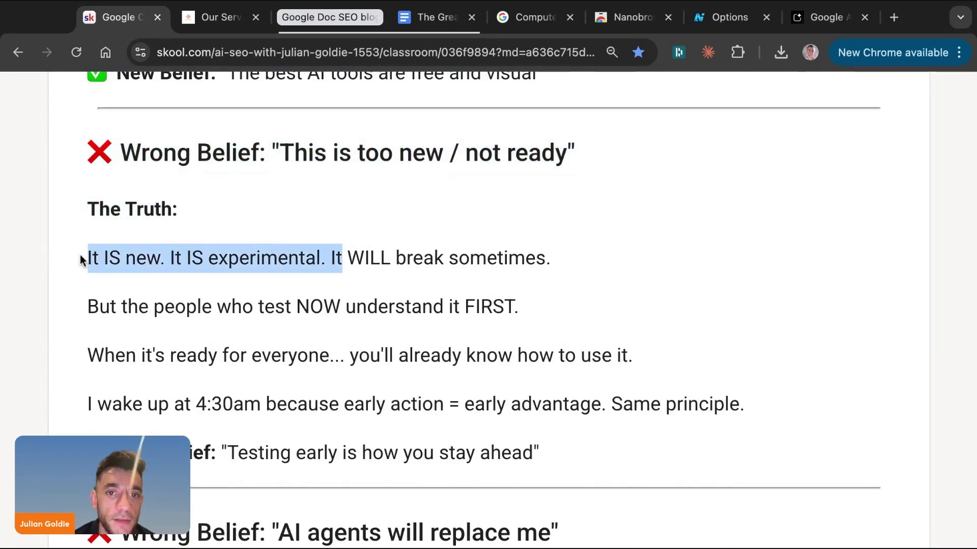
pyautogui.hotkey('alt', 'shift', 'Left')
pyautogui.hotkey('alt', 'shift', 'Right')
pyautogui.hotkey('alt', 'shift', 'Right')
pyautogui.hotkey('alt', 'shift', 'Right')
pyautogui.hotkey('alt', 'shift', 'Right')
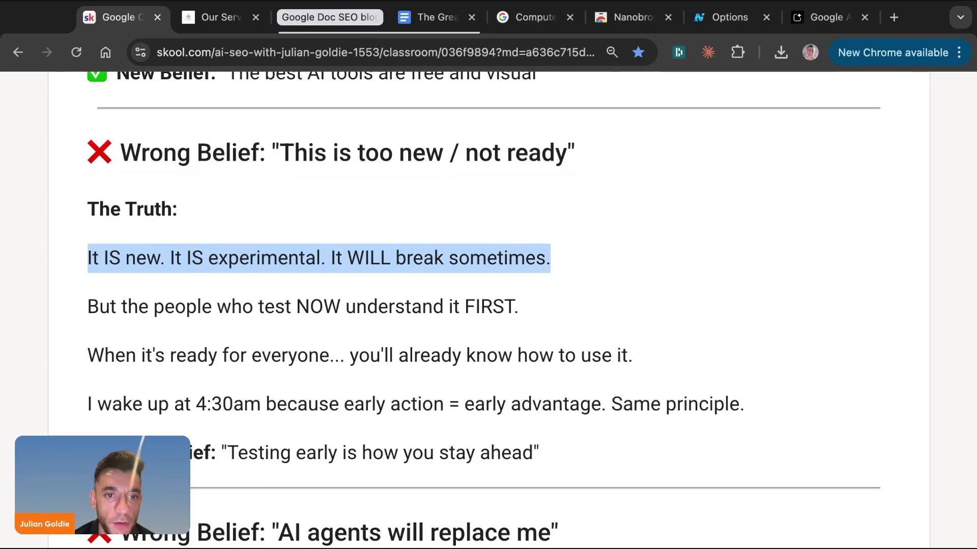
pyautogui.hotkey('shift', 'Down')
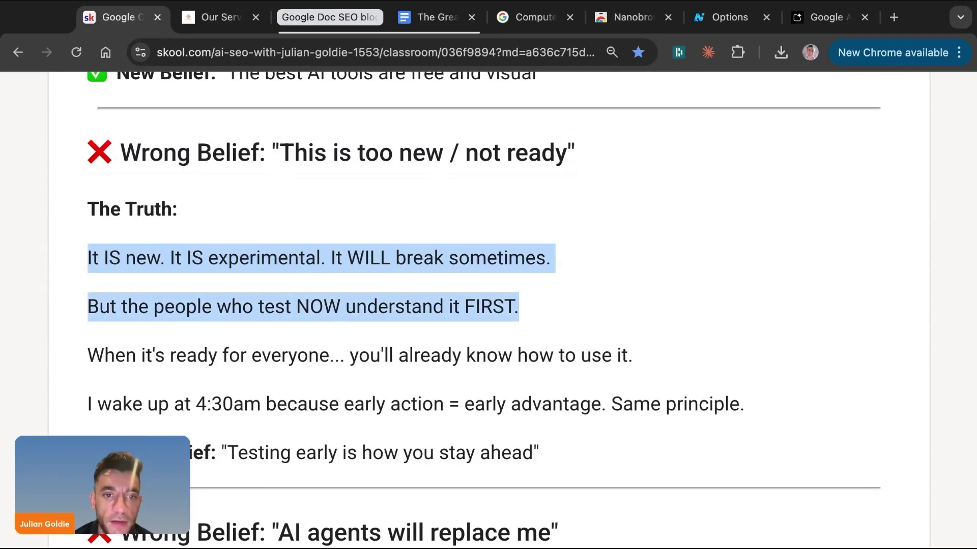
pyautogui.scroll(-2, 507, 309)
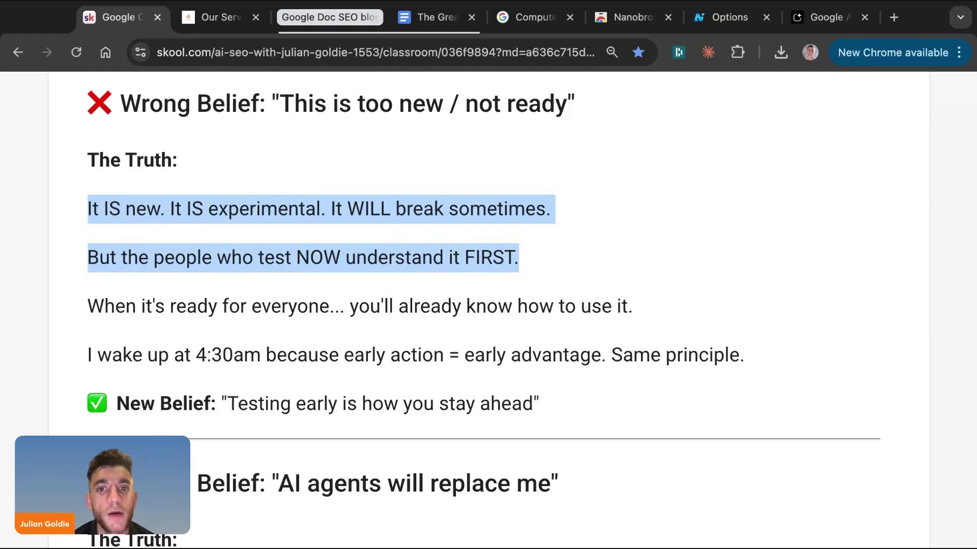
pyautogui.click(503, 302)
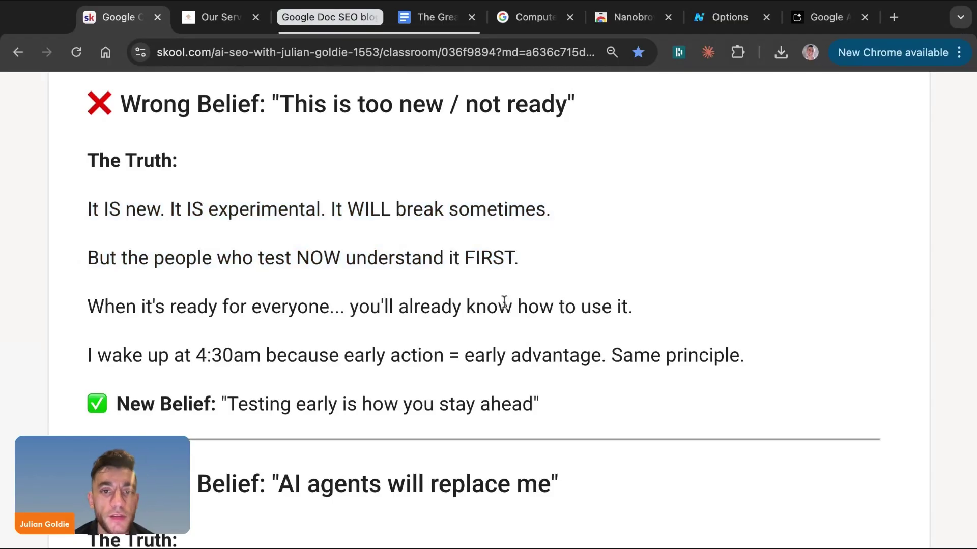
# Highlight the 'When it's ready for everyone' line and the 4:30am wake-up line.
pyautogui.tripleClick(84, 306)
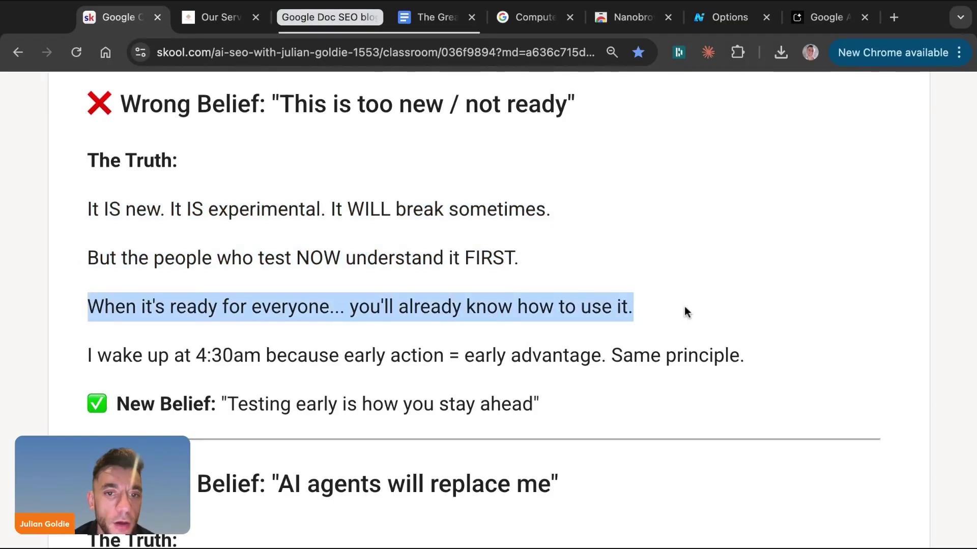
pyautogui.click(76, 348)
pyautogui.hotkey('shift', 'Right')
pyautogui.hotkey('shift', 'Right')
pyautogui.hotkey('shift', 'Right')
pyautogui.hotkey('shift', 'Right')
pyautogui.hotkey('shift', 'Right')
pyautogui.hotkey('shift', 'Right')
pyautogui.hotkey('shift', 'Right')
pyautogui.hotkey('shift', 'Right')
pyautogui.hotkey('shift', 'Right')
pyautogui.hotkey('shift', 'Right')
pyautogui.hotkey('shift', 'Right')
pyautogui.hotkey('shift', 'Right')
pyautogui.hotkey('shift', 'Right')
pyautogui.hotkey('shift', 'Right')
pyautogui.hotkey('shift', 'Right')
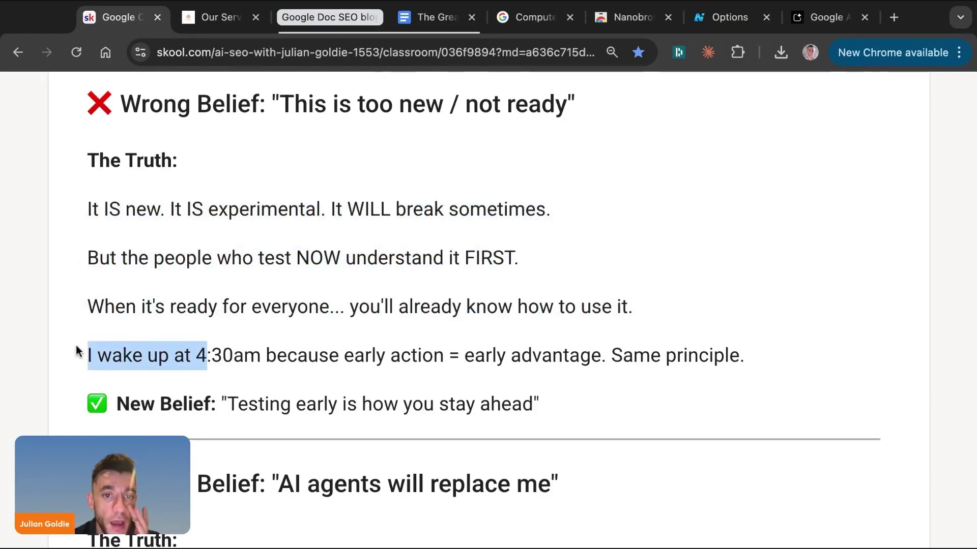
pyautogui.hotkey('shift', 'Right')
pyautogui.hotkey('shift', 'Right')
pyautogui.hotkey('shift', 'Right')
pyautogui.hotkey('alt', 'shift', 'Right')
pyautogui.hotkey('alt', 'shift', 'Right')
pyautogui.hotkey('alt', 'shift', 'Right')
pyautogui.hotkey('alt', 'shift', 'Right')
pyautogui.hotkey('alt', 'shift', 'Left')
pyautogui.hotkey('alt', 'shift', 'Left')
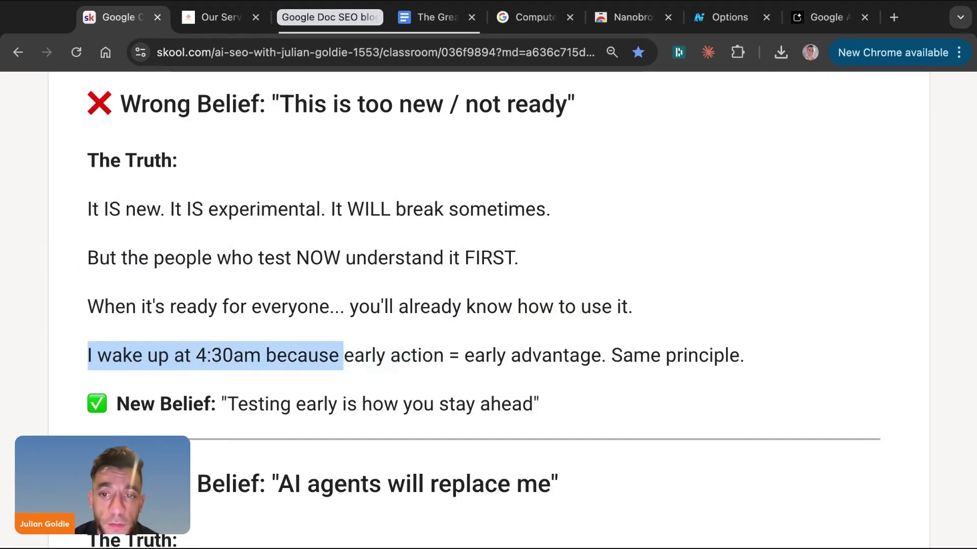
pyautogui.press('super+shift+Right')
pyautogui.hotkey('alt', 'shift', 'Left')
pyautogui.hotkey('alt', 'shift', 'Left')
pyautogui.hotkey('alt', 'shift', 'Right')
pyautogui.hotkey('alt', 'shift', 'Right')
pyautogui.press('super+shift+Left')
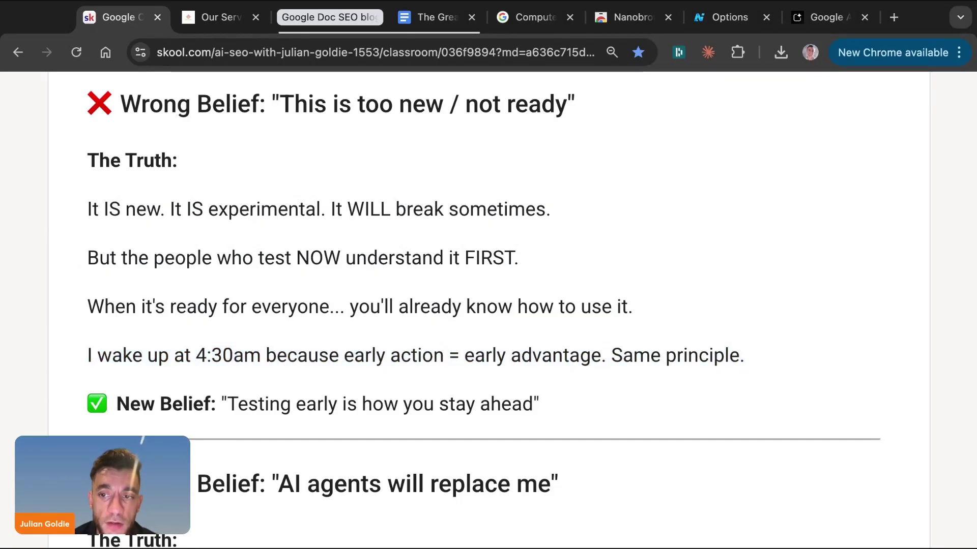
pyautogui.press('super+shift+Right')
pyautogui.click(668, 304)
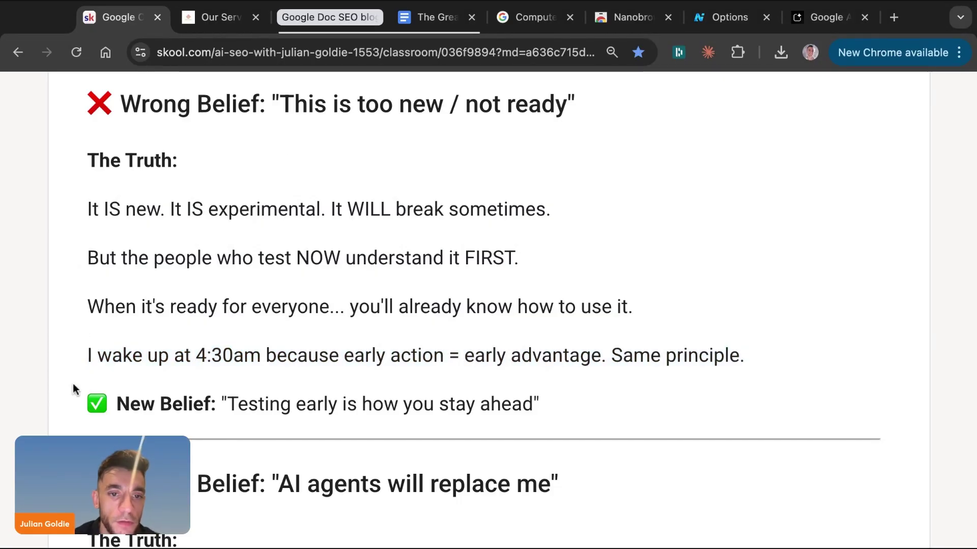
# Highlight the New Belief line up to its closing quote and scroll onward.
pyautogui.click(54, 402)
pyautogui.press('super+shift+Right')
pyautogui.hotkey('shift', 'Left')
pyautogui.hotkey('shift', 'Left')
pyautogui.hotkey('shift', 'Right')
pyautogui.hotkey('shift', 'Right')
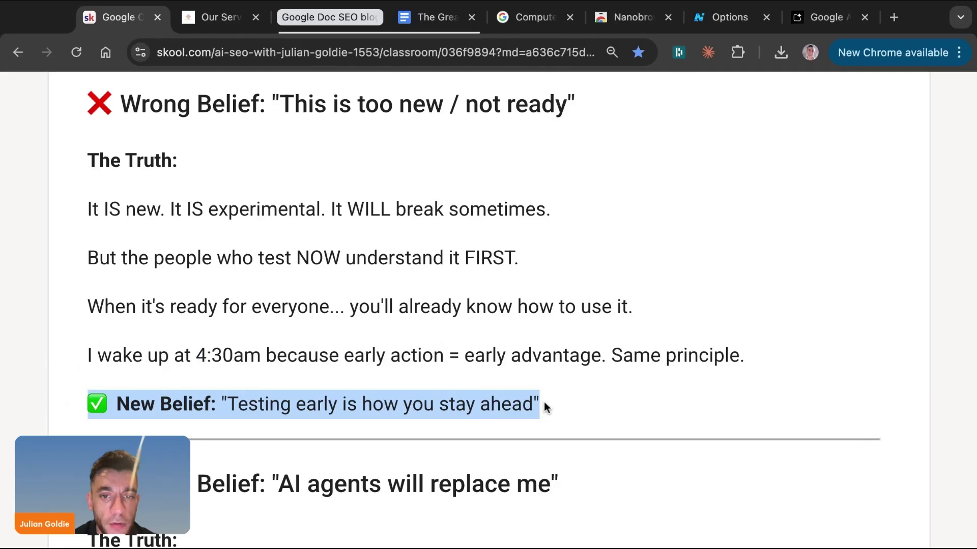
pyautogui.scroll(-7, 489, 305)
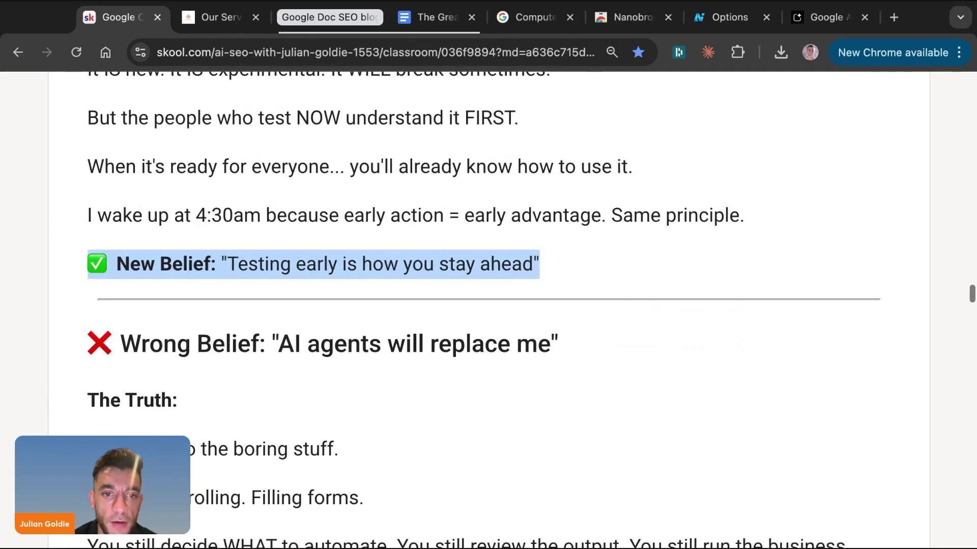
# Highlight the boring-stuff truth lines, the tireless assistant sentence, and the leverage New Belief line.
pyautogui.moveTo(181, 109); pyautogui.dragTo(598, 127)
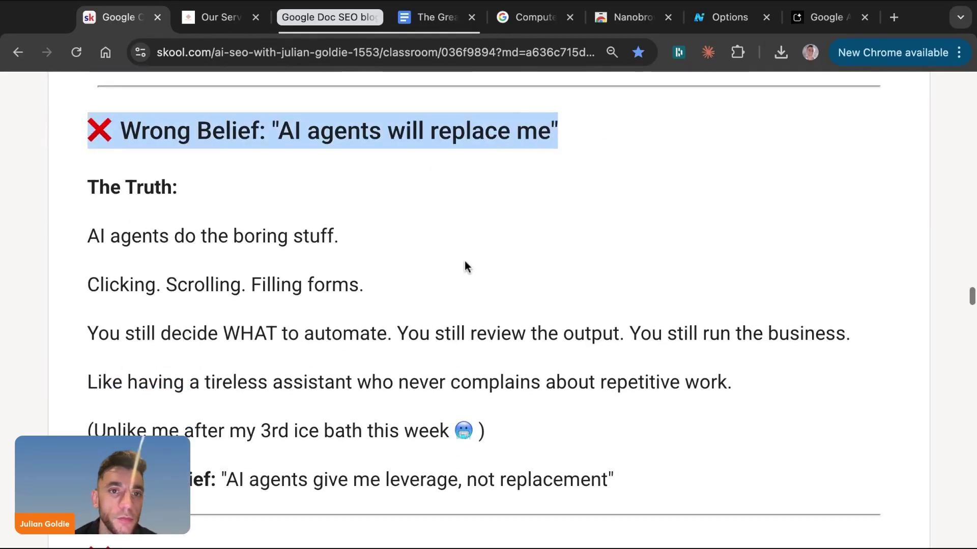
pyautogui.scroll(-1, 465, 265)
pyautogui.moveTo(179, 138); pyautogui.dragTo(85, 136)
pyautogui.moveTo(89, 186); pyautogui.dragTo(850, 283)
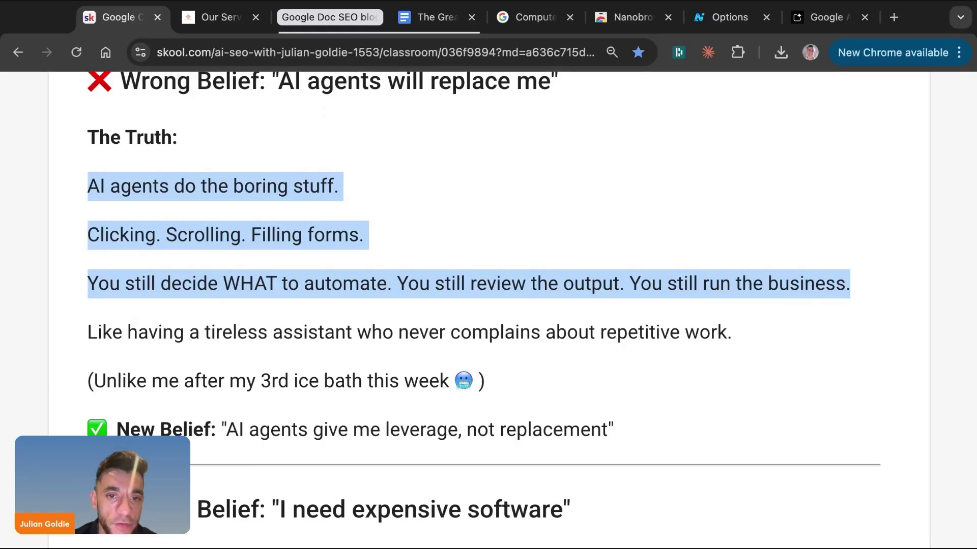
pyautogui.moveTo(87, 332); pyautogui.dragTo(356, 332)
pyautogui.hotkey('shift', 'alt', 'Right')
pyautogui.hotkey('shift', 'alt', 'Right')
pyautogui.hotkey('shift', 'alt', 'Right')
pyautogui.hotkey('shift', 'alt', 'Right')
pyautogui.hotkey('shift', 'alt', 'Right')
pyautogui.hotkey('shift', 'alt', 'Right')
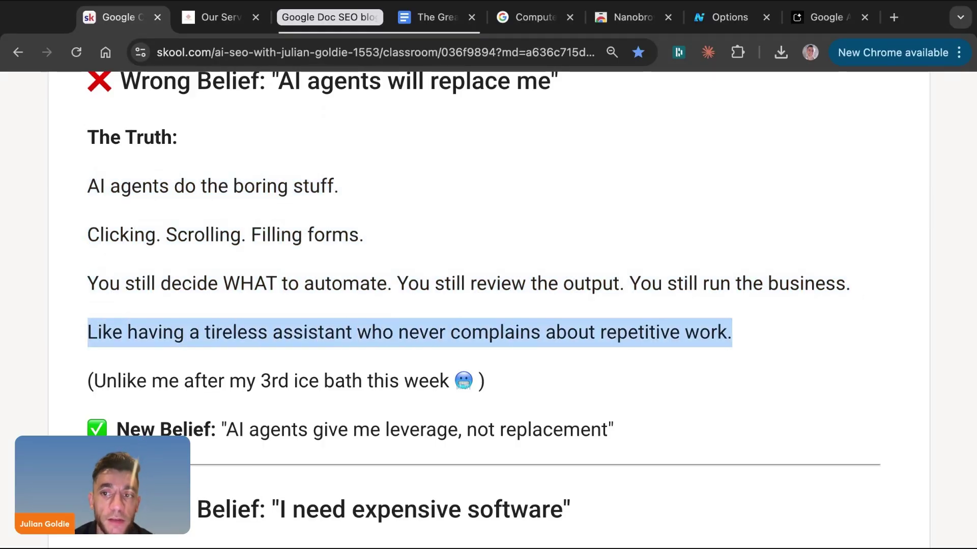
pyautogui.scroll(-3, 29, 278)
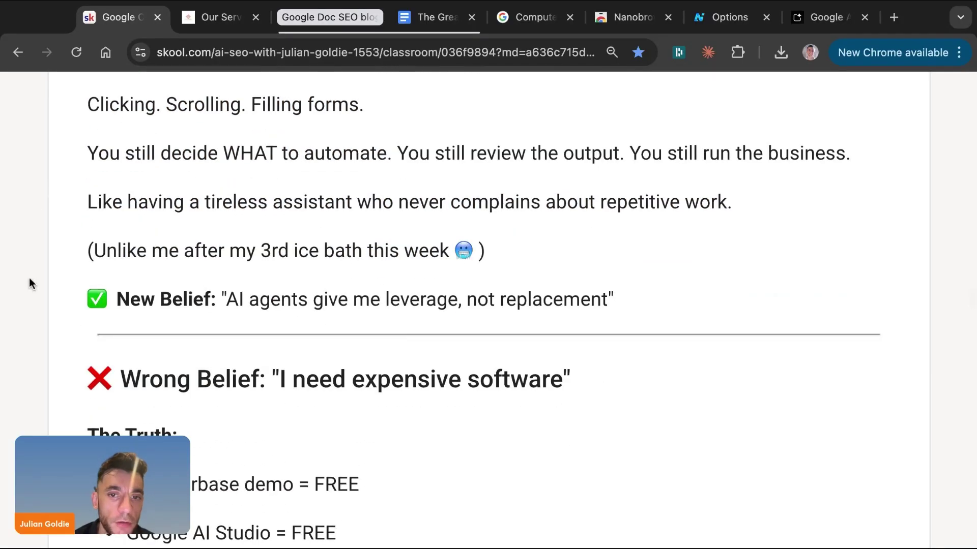
pyautogui.tripleClick(47, 296)
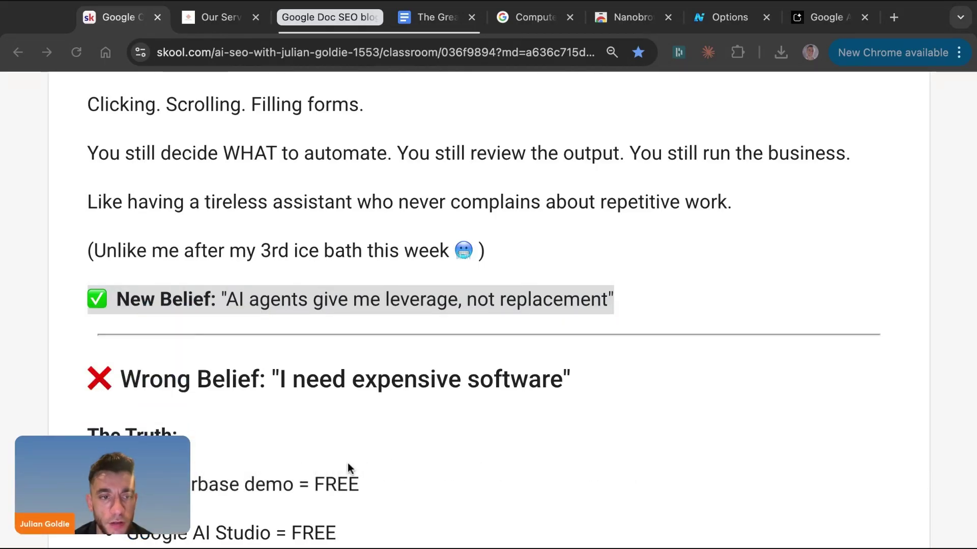
# Highlight the 'I need expensive software' heading, its free-tool bullets, and the two barrier lines.
pyautogui.scroll(-5, 399, 421)
pyautogui.scroll(-1, 399, 420)
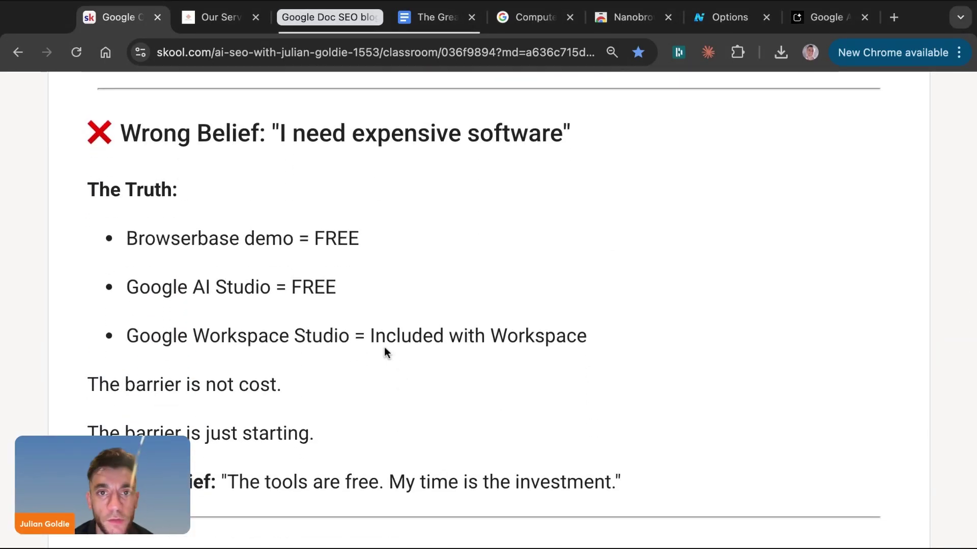
pyautogui.moveTo(72, 132); pyautogui.dragTo(629, 137)
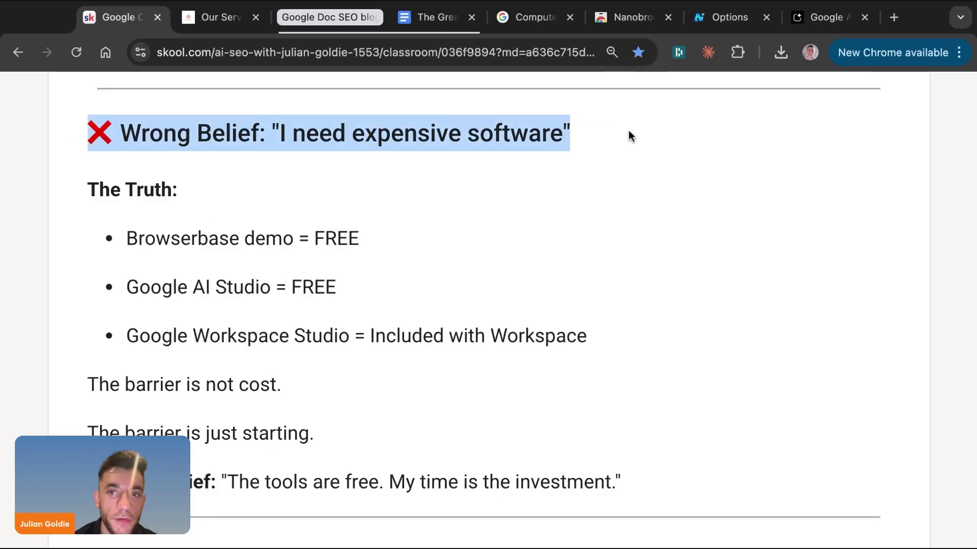
pyautogui.click(341, 303)
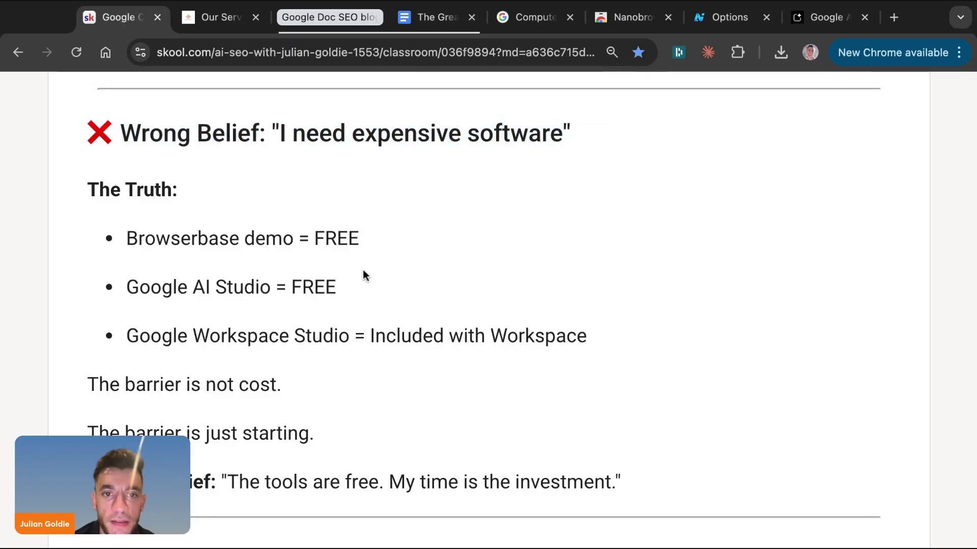
pyautogui.tripleClick(76, 190)
pyautogui.hotkey('shift', 'Down')
pyautogui.hotkey('shift', 'Down')
pyautogui.hotkey('shift', 'Down')
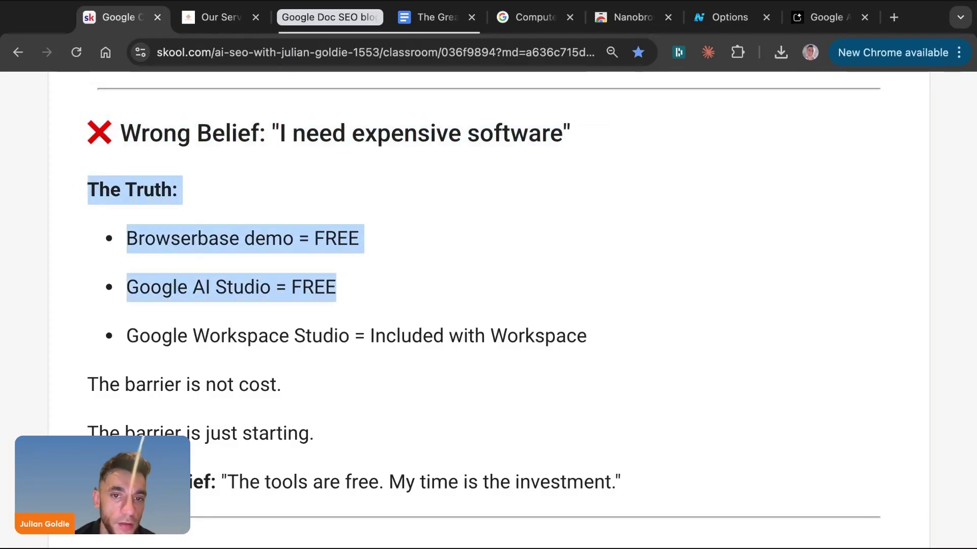
pyautogui.click(136, 405)
pyautogui.tripleClick(93, 384)
pyautogui.hotkey('shift', 'Down')
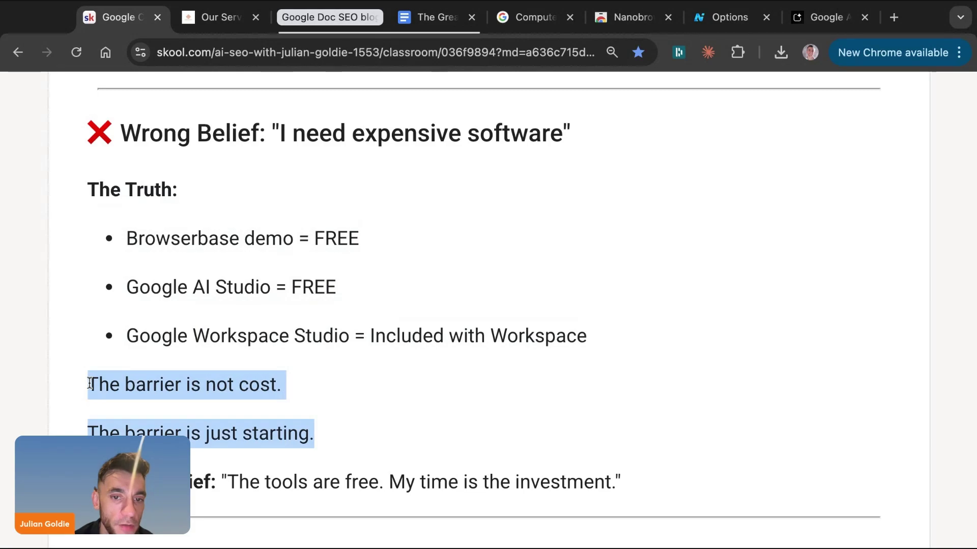
# Highlight the tools-are-free New Belief line.
pyautogui.scroll(-2, 89, 382)
pyautogui.scroll(-1, 90, 382)
pyautogui.tripleClick(81, 321)
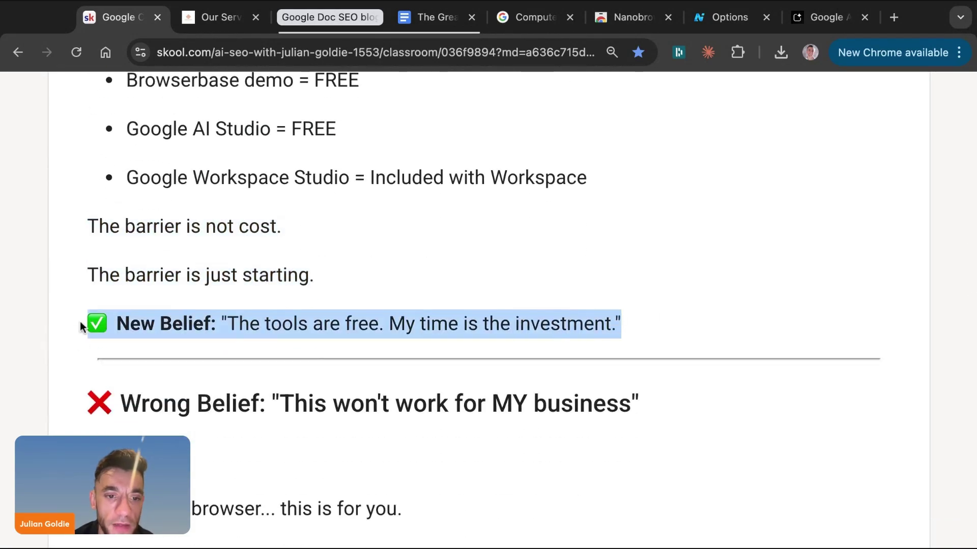
pyautogui.click(1, 376)
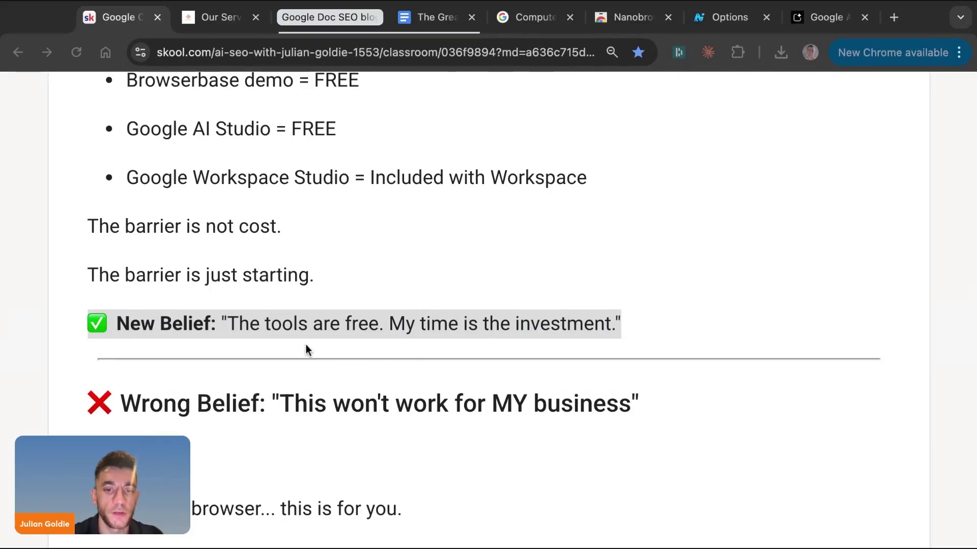
# Highlight the 'This won't work for MY business' heading and its belief lines.
pyautogui.scroll(-5, 29, 147)
pyautogui.moveTo(29, 148); pyautogui.dragTo(658, 155)
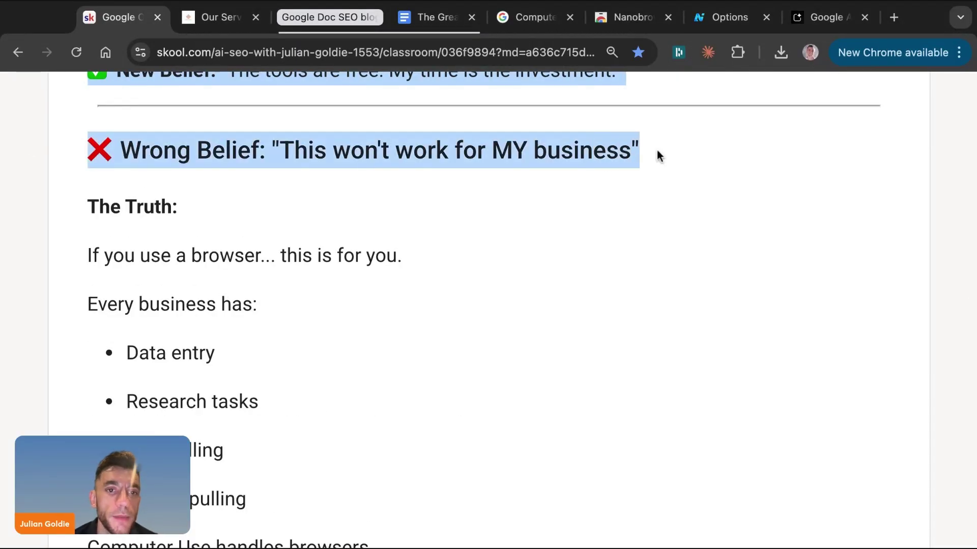
pyautogui.click(265, 257)
pyautogui.moveTo(73, 217); pyautogui.dragTo(402, 257)
pyautogui.scroll(-2, 435, 268)
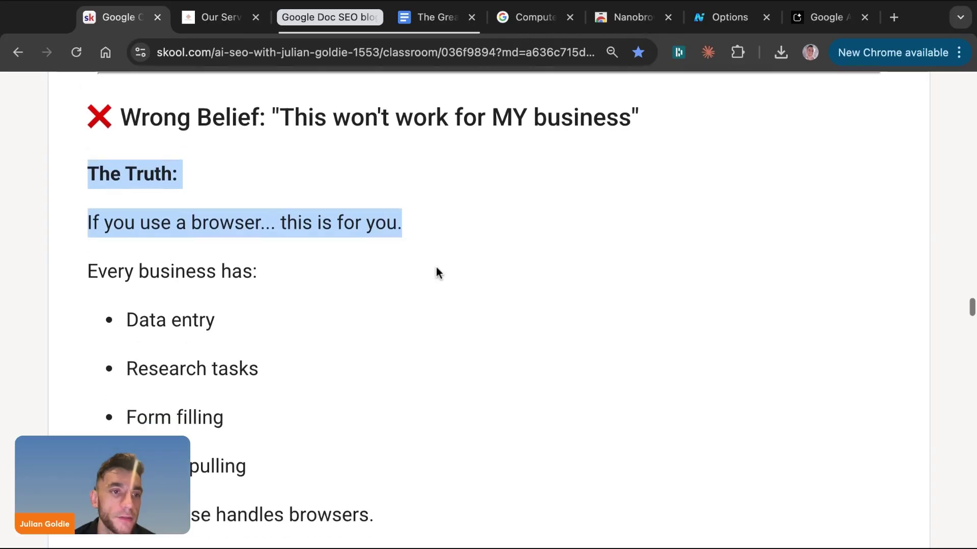
# Enlarge the page text, read down the wrong-belief sections, and highlight the New Belief line about testing.
pyautogui.press('super+equal')
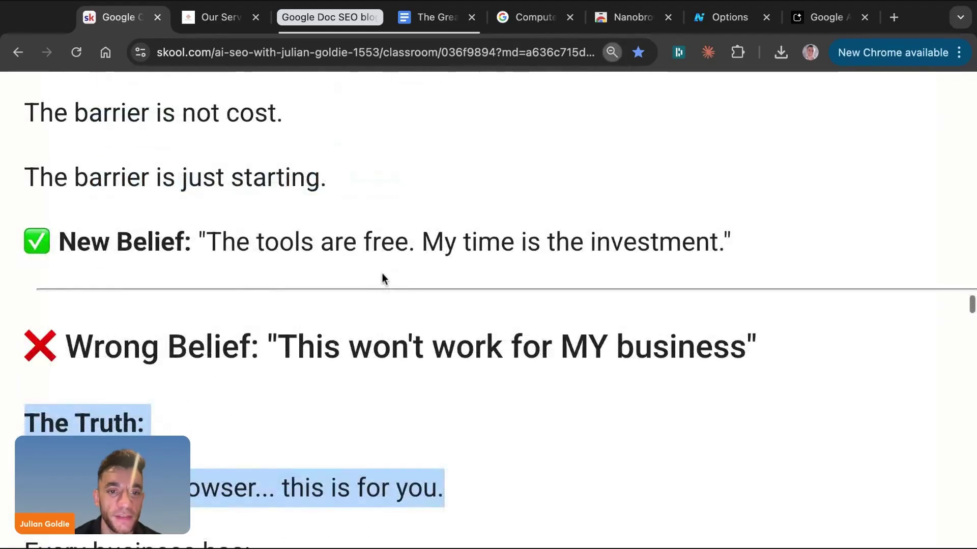
pyautogui.scroll(-7, 103, 162)
pyautogui.scroll(-7, 223, 343)
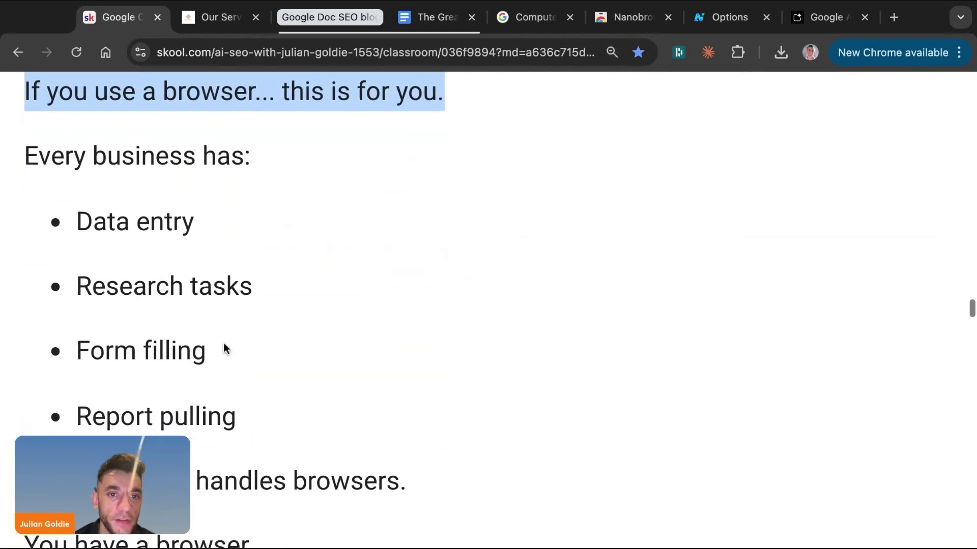
pyautogui.scroll(-2, 224, 343)
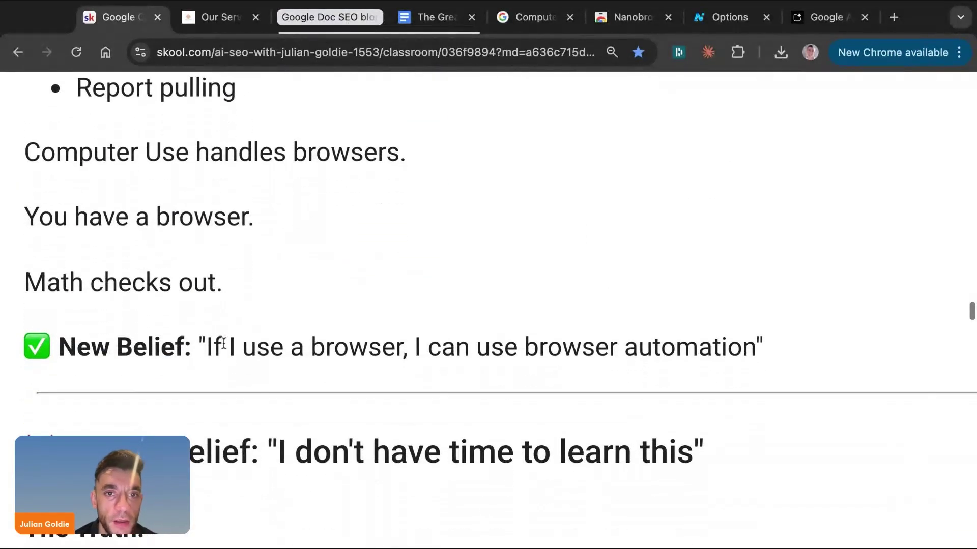
pyautogui.scroll(-3, 549, 264)
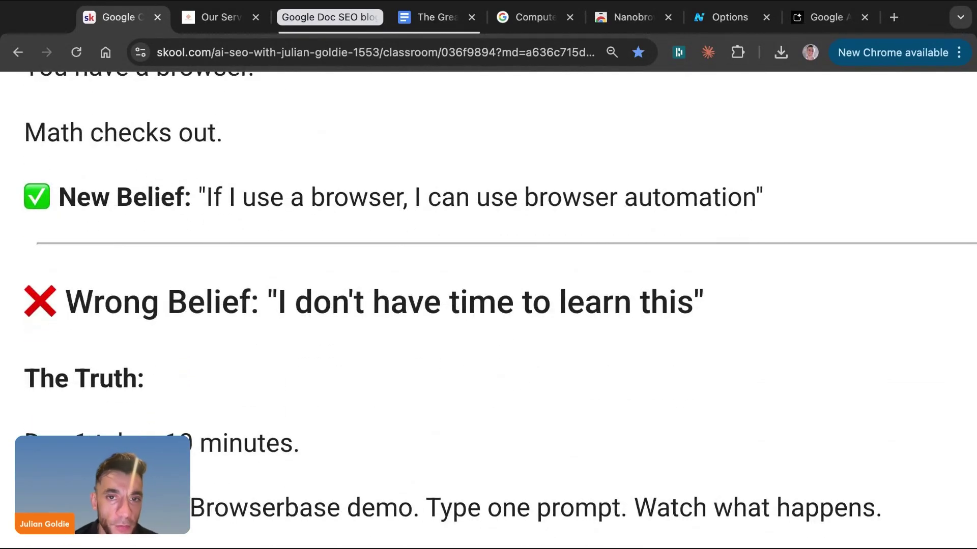
pyautogui.scroll(-5, 549, 264)
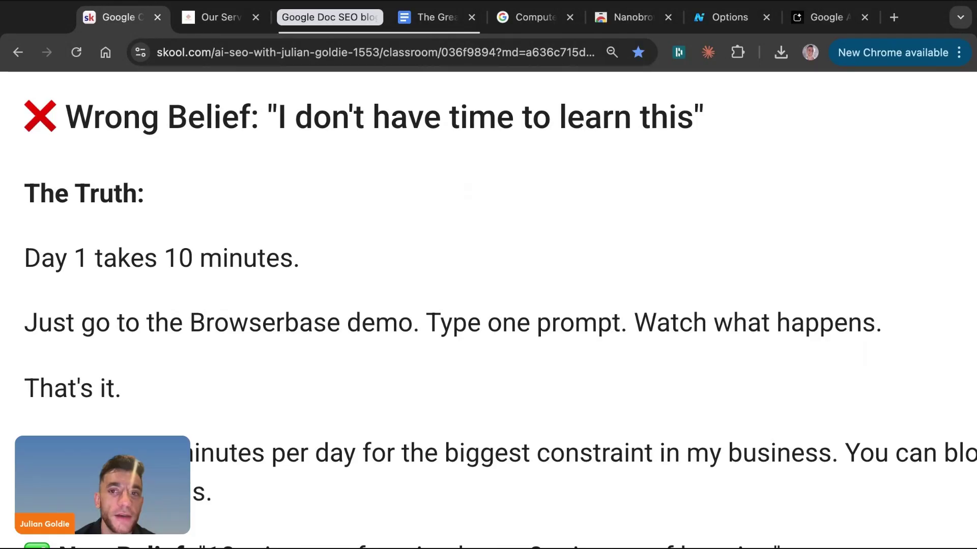
pyautogui.scroll(-3, 500, 310)
pyautogui.scroll(-1, 488, 305)
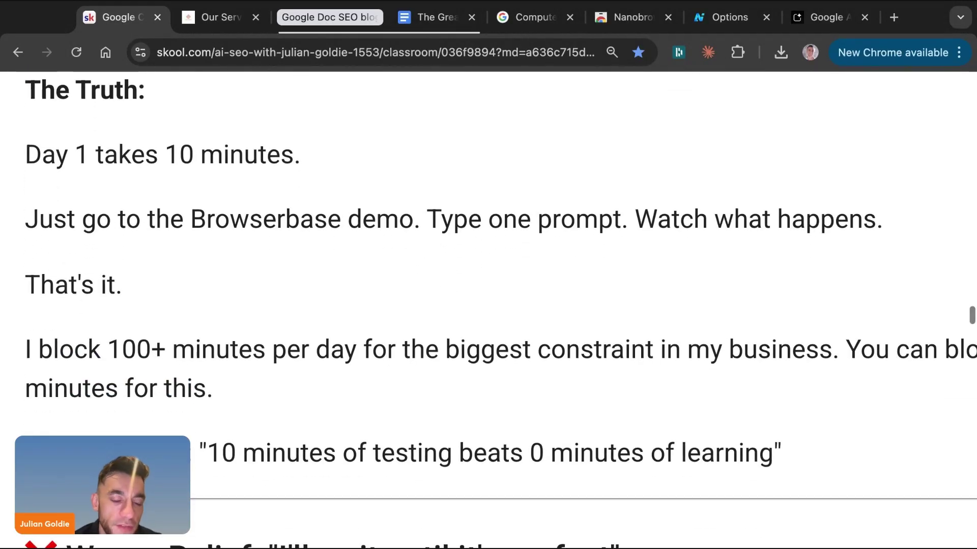
pyautogui.scroll(1, 488, 305)
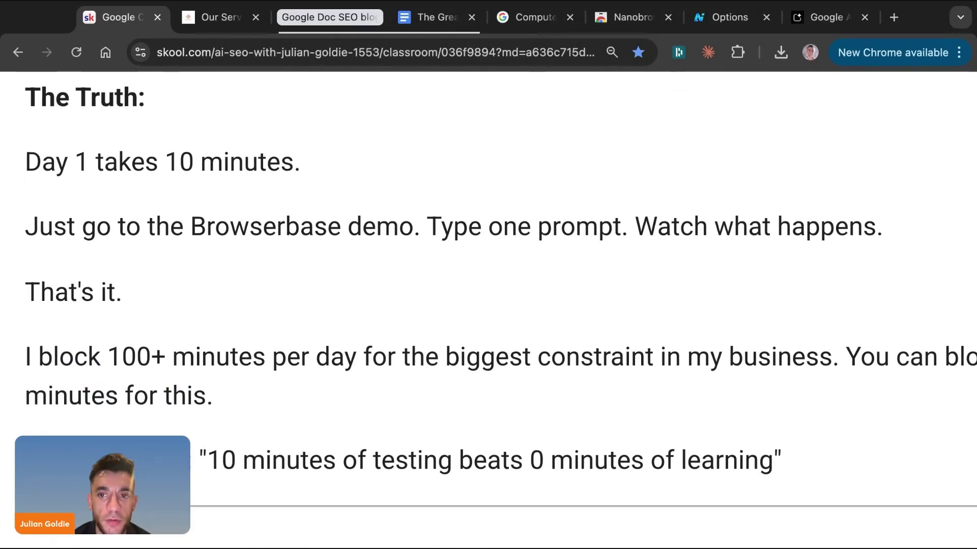
pyautogui.scroll(-1, 471, 317)
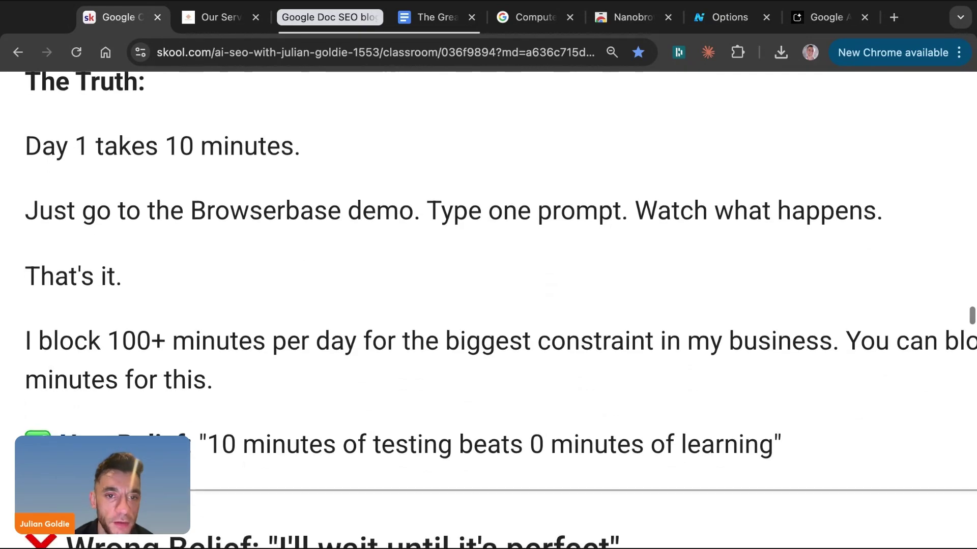
pyautogui.hscroll(1, 472, 318)
pyautogui.hscroll(10, 471, 317)
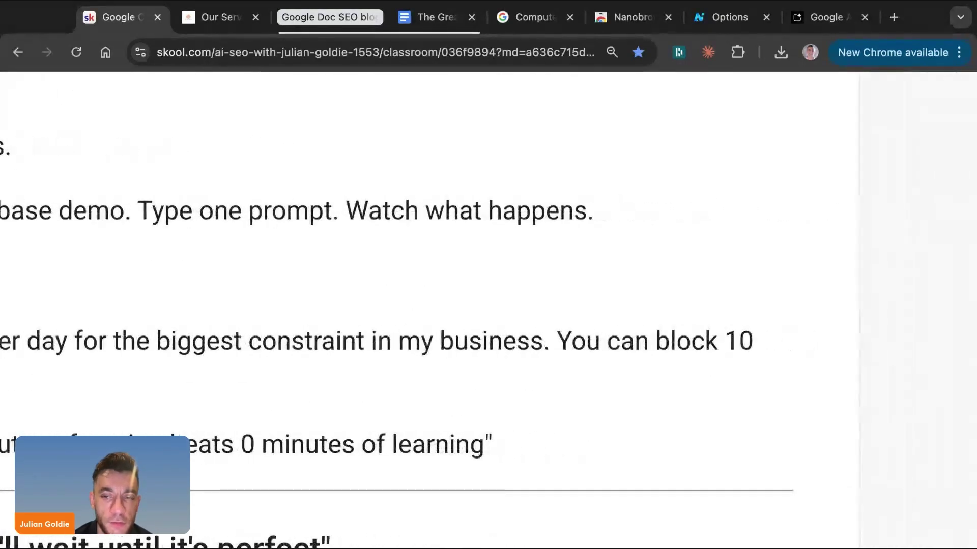
pyautogui.hscroll(-10, 472, 317)
pyautogui.scroll(-5, 471, 318)
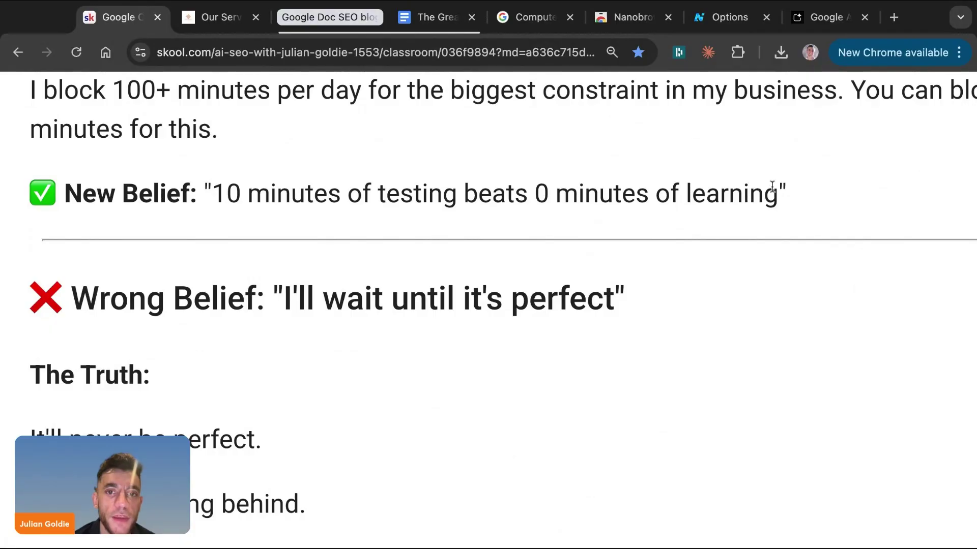
pyautogui.tripleClick(801, 204)
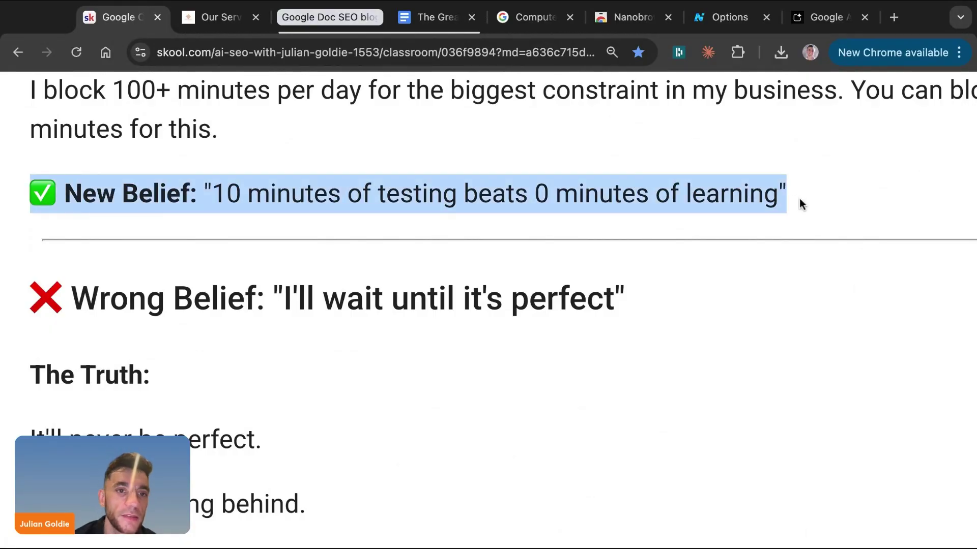
# Read further and highlight the 'Progress over perfection' belief line.
pyautogui.scroll(-5, 215, 249)
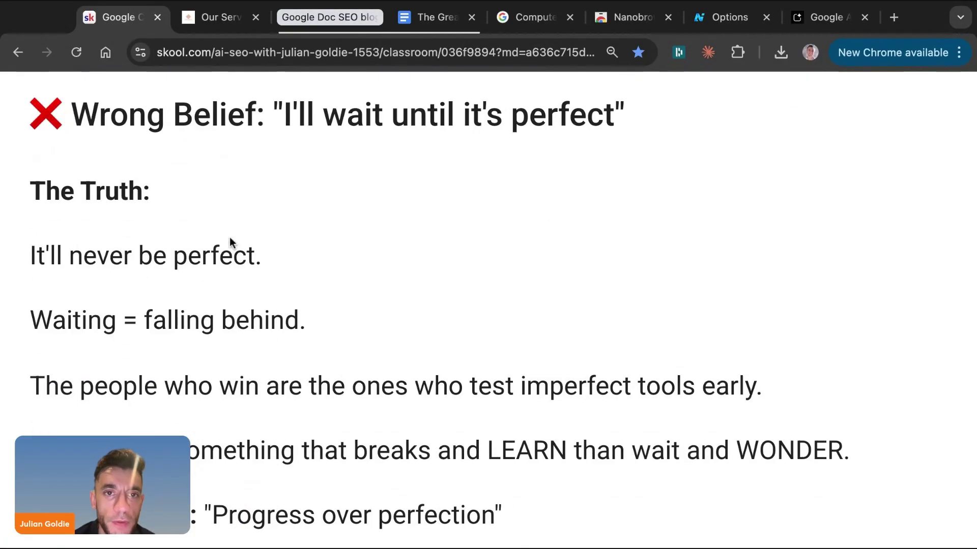
pyautogui.scroll(-2, 230, 242)
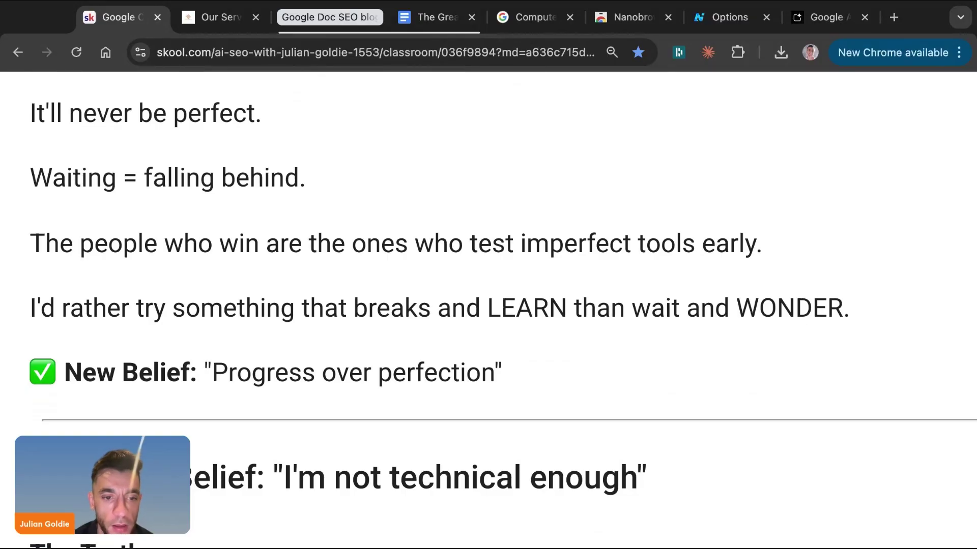
pyautogui.scroll(-1, 493, 310)
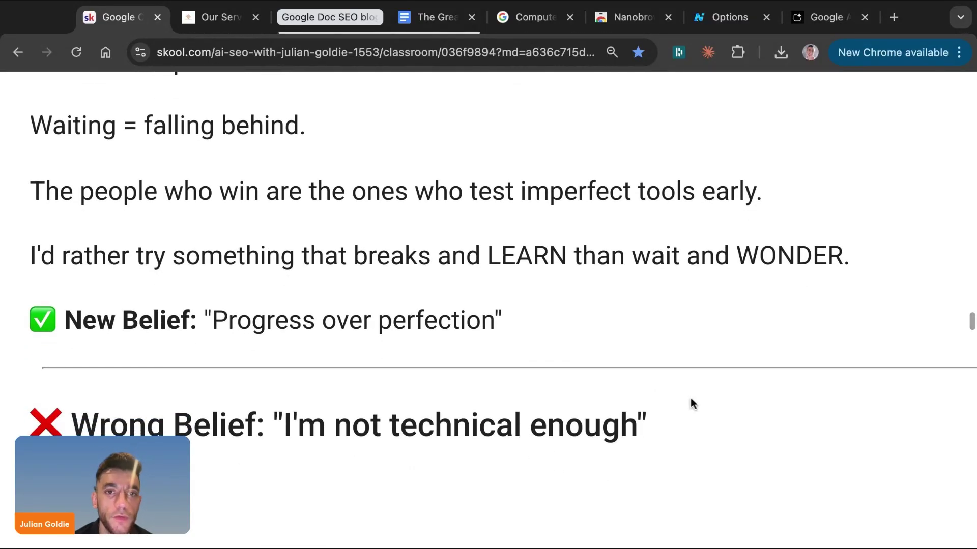
pyautogui.scroll(-2, 691, 399)
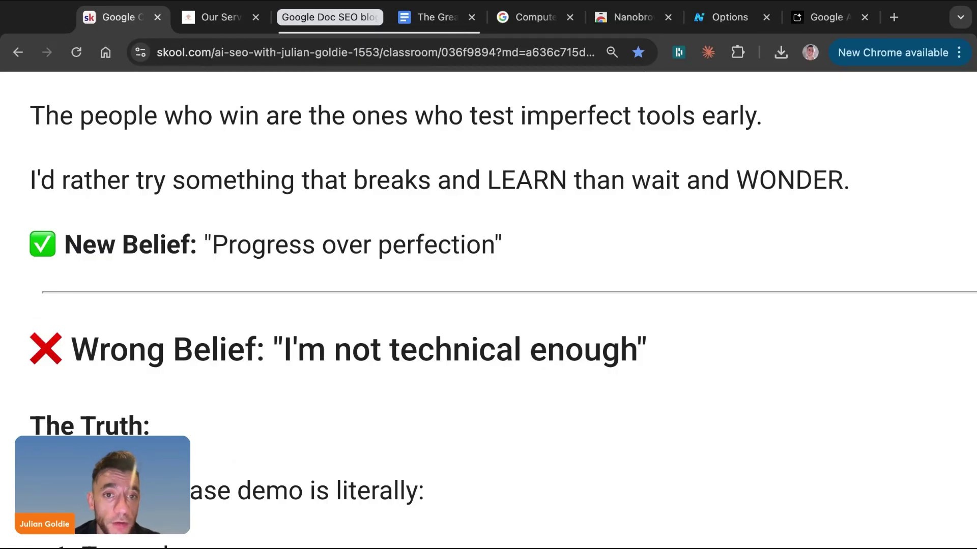
pyautogui.scroll(-2, 148, 144)
pyautogui.tripleClick(20, 138)
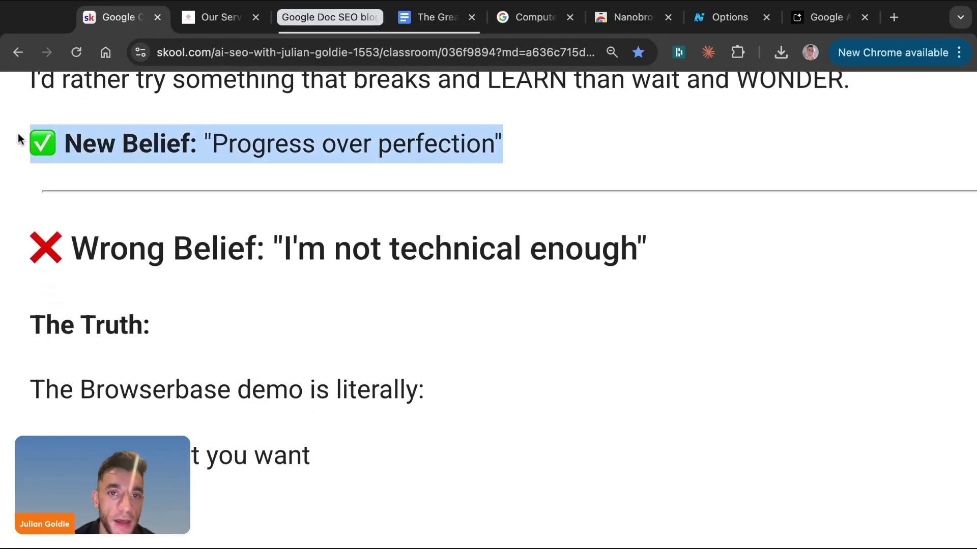
# Read down to the Social Proof Reminder with its testimonial and wins-section links.
pyautogui.scroll(-10, 561, 135)
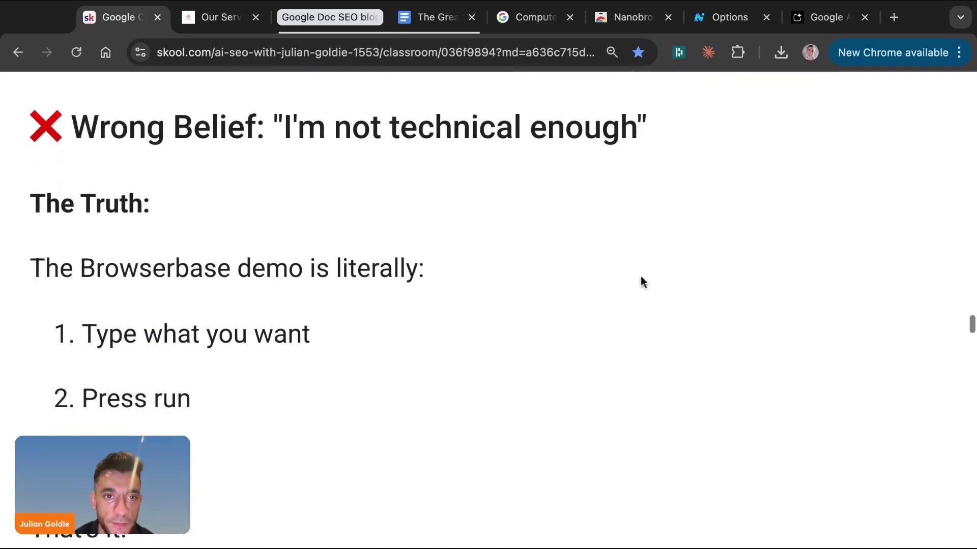
pyautogui.scroll(-3, 429, 308)
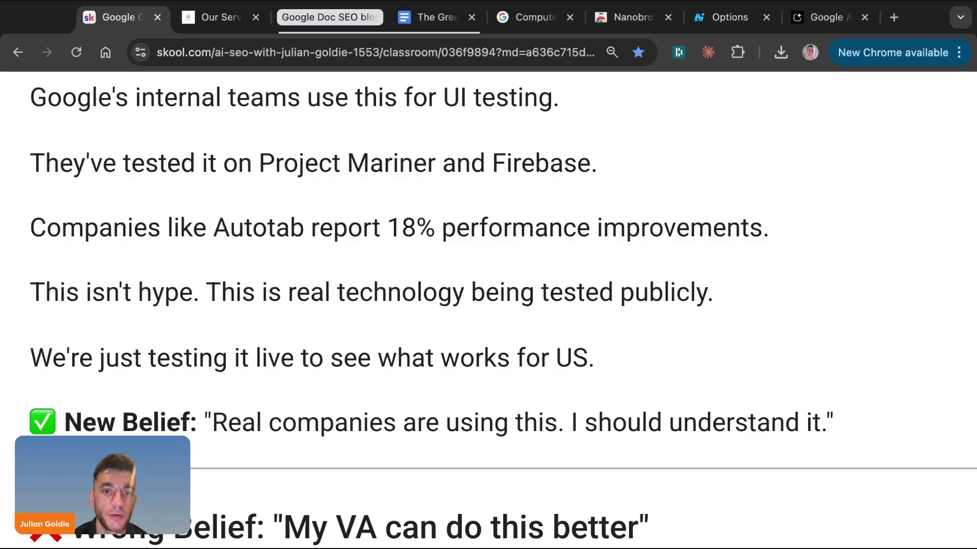
pyautogui.scroll(-3, 488, 305)
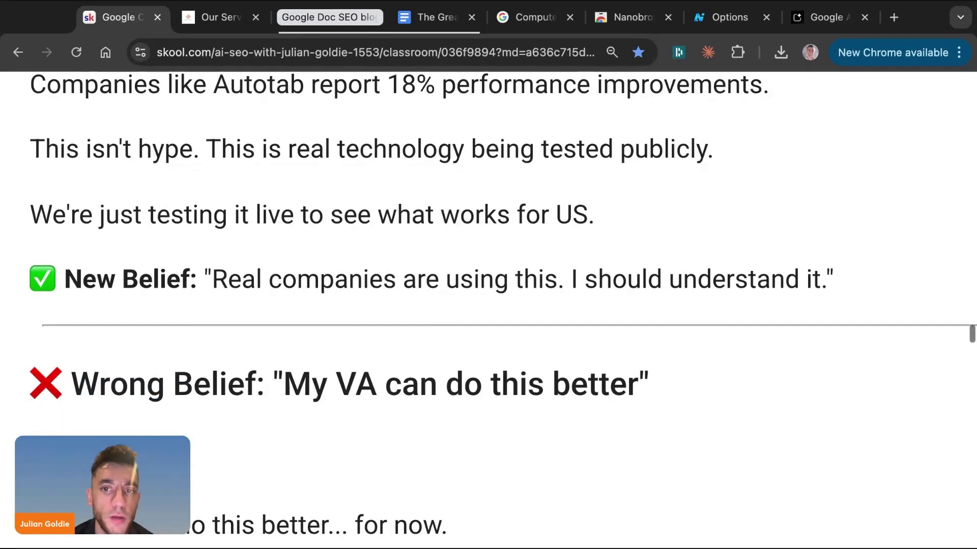
pyautogui.scroll(-3, 658, 267)
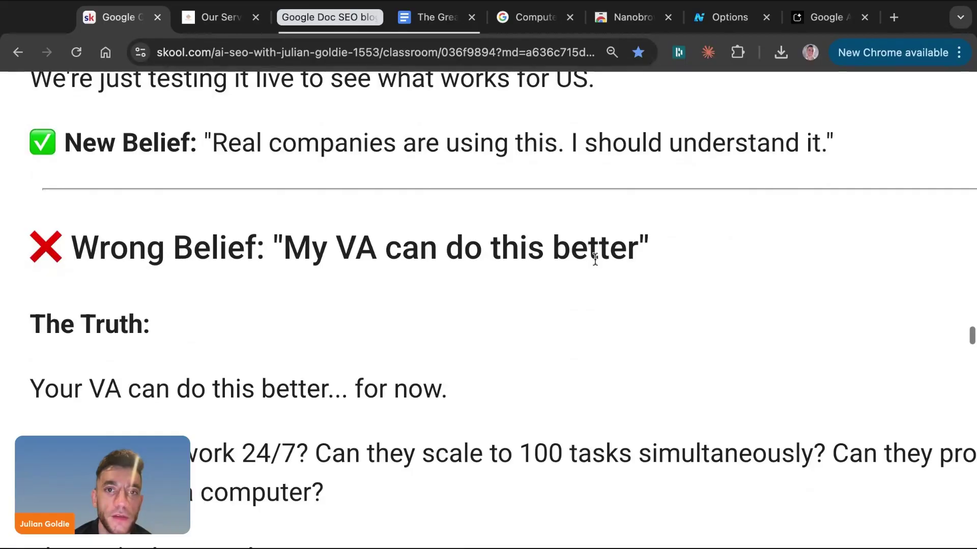
pyautogui.scroll(-3, 595, 258)
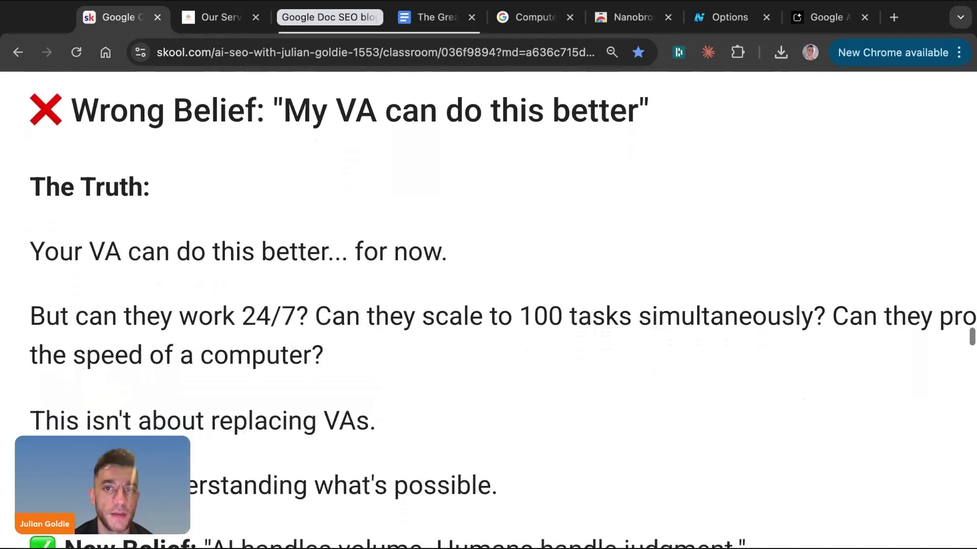
pyautogui.scroll(-3, 503, 310)
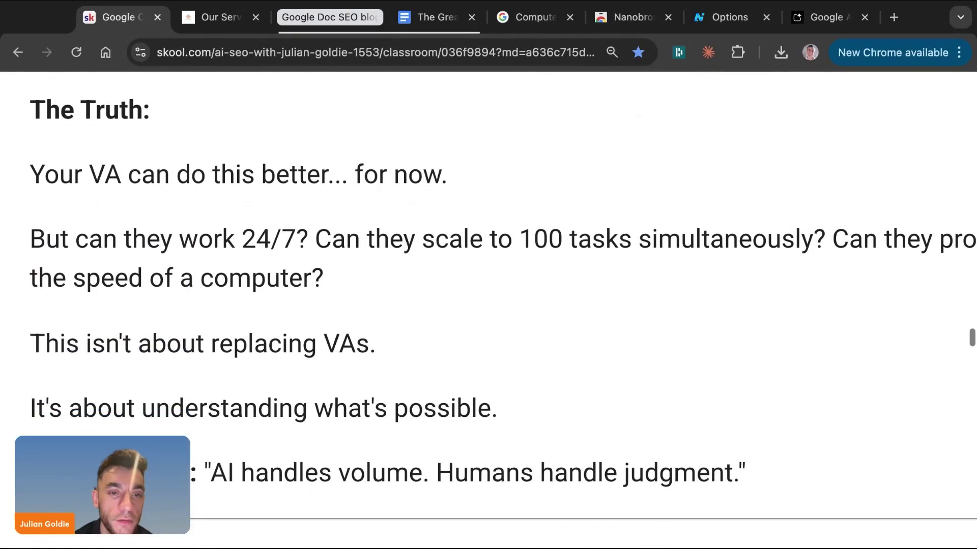
pyautogui.scroll(1, 502, 310)
pyautogui.scroll(-1, 502, 310)
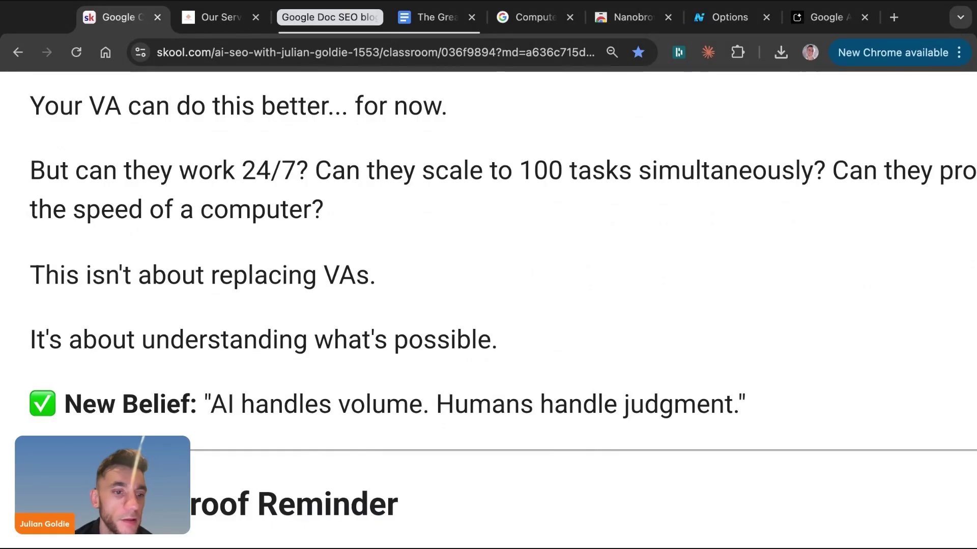
pyautogui.hscroll(5, 499, 293)
pyautogui.hscroll(4, 499, 294)
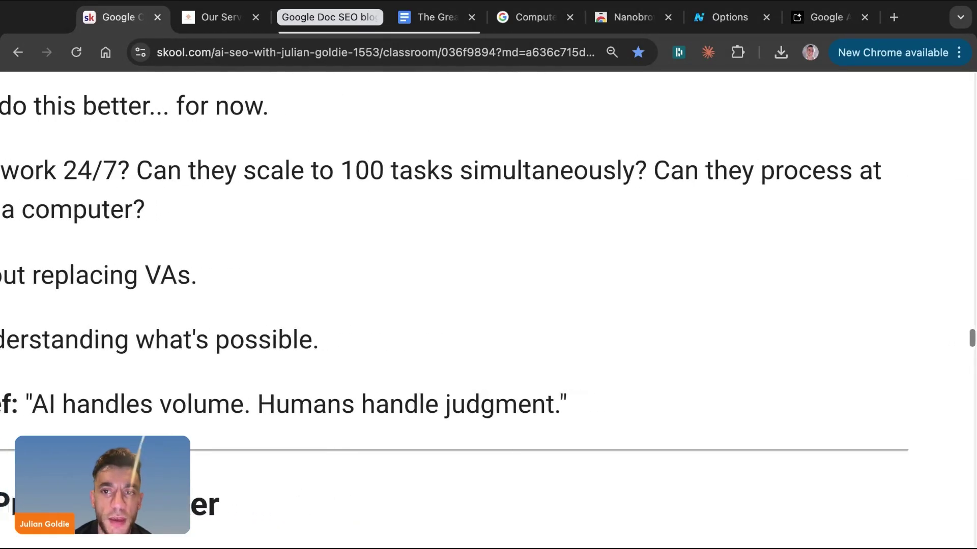
pyautogui.hscroll(-9, 488, 305)
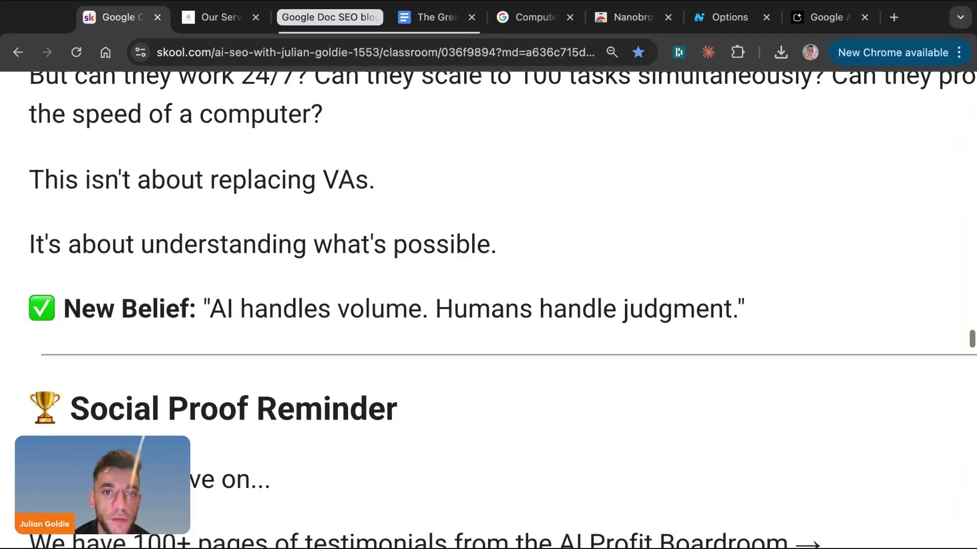
pyautogui.scroll(-2, 501, 310)
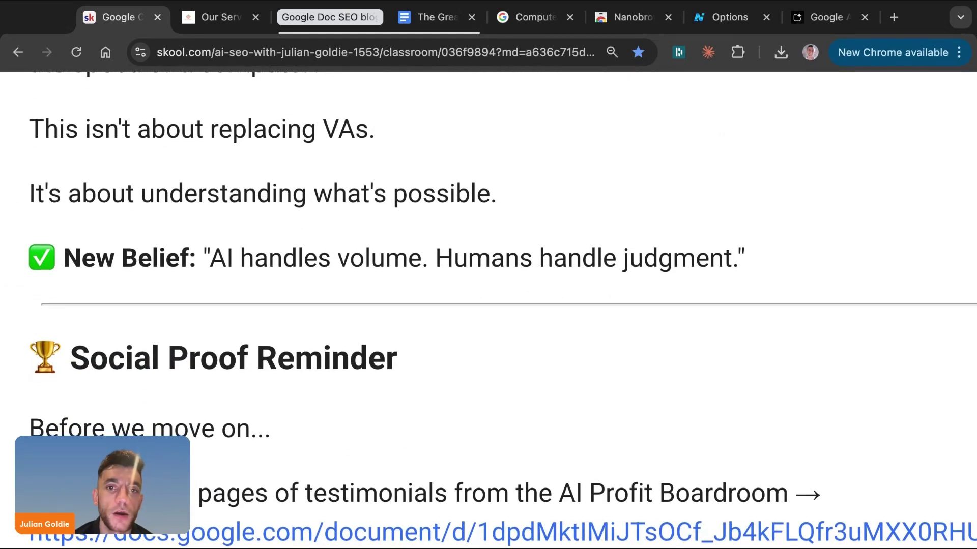
pyautogui.scroll(-3, 501, 310)
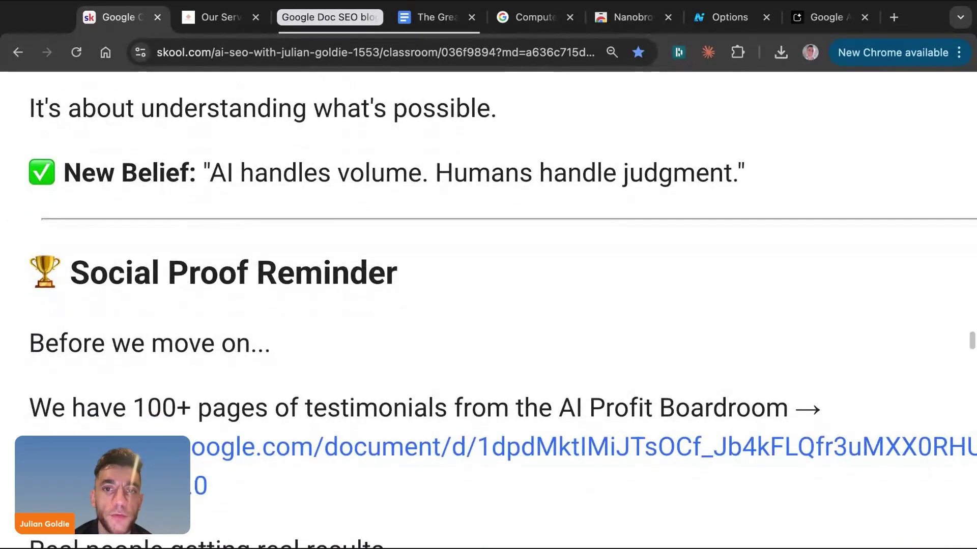
pyautogui.scroll(-9, 520, 288)
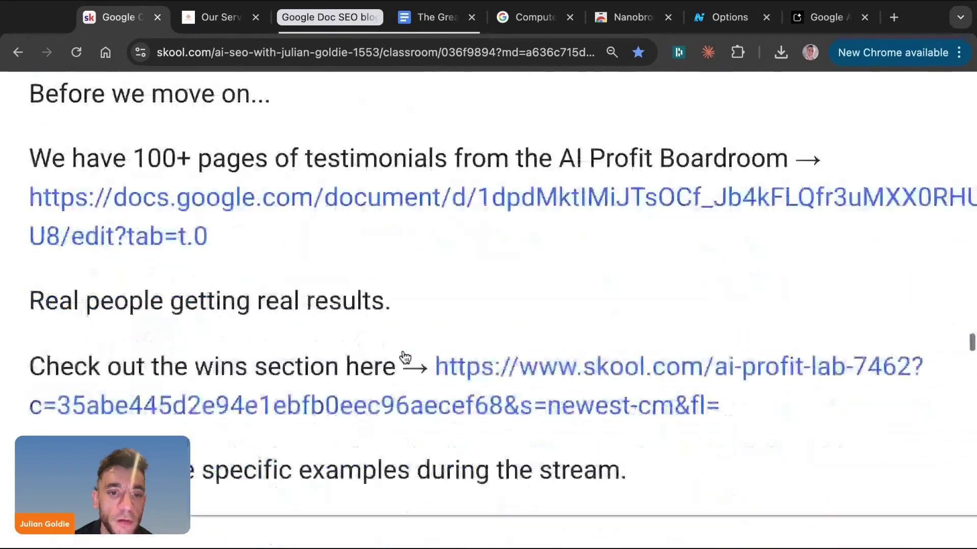
# Open the community wins section and browse the wins posts.
pyautogui.click(553, 380)
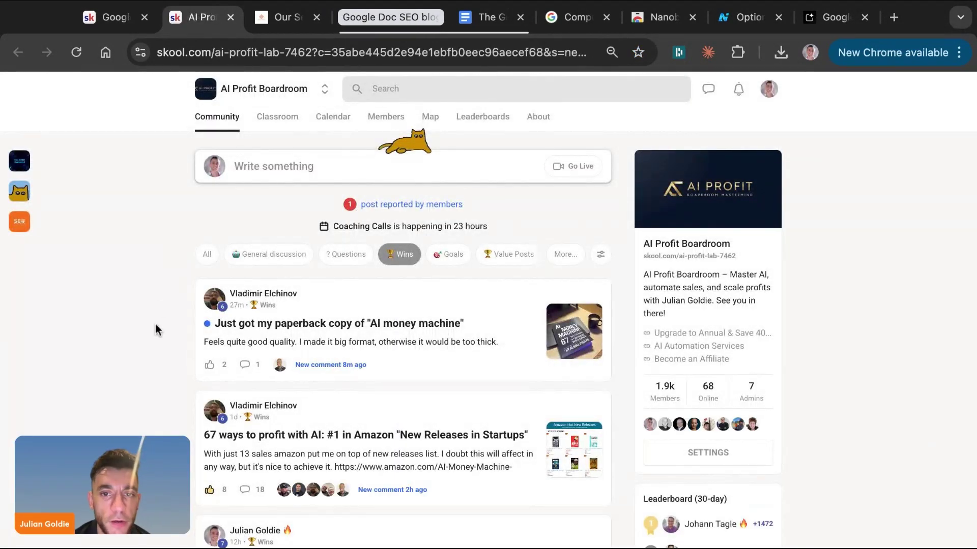
pyautogui.scroll(-10, 158, 329)
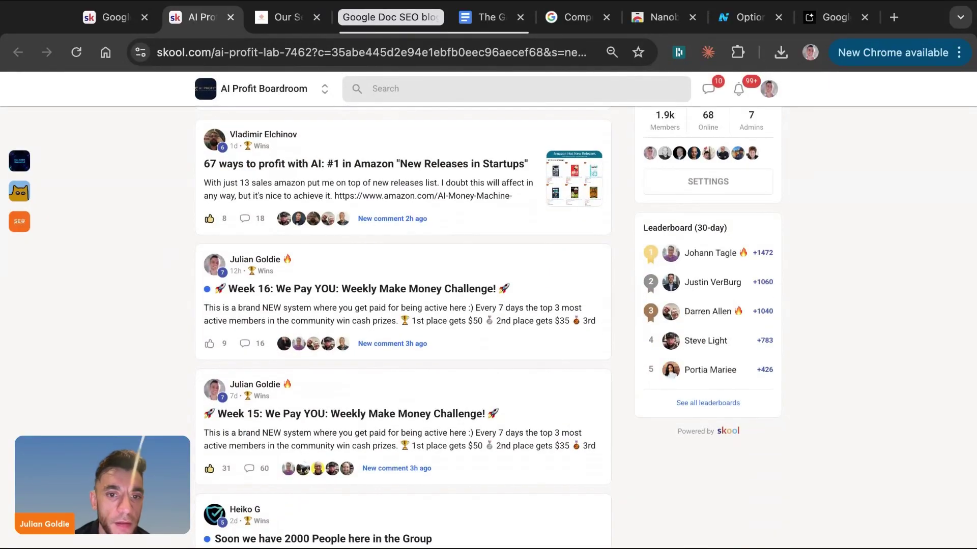
pyautogui.scroll(-13, 403, 326)
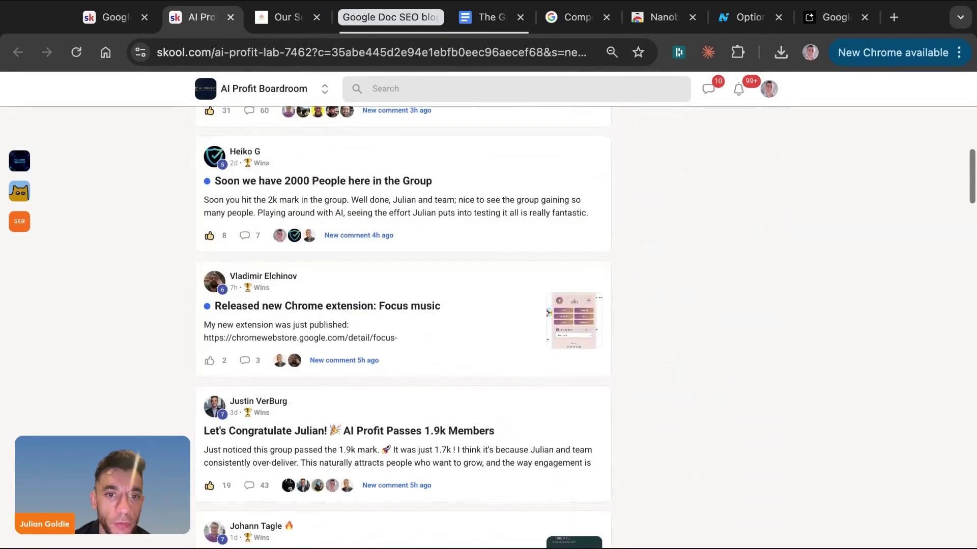
pyautogui.scroll(-20, 188, 367)
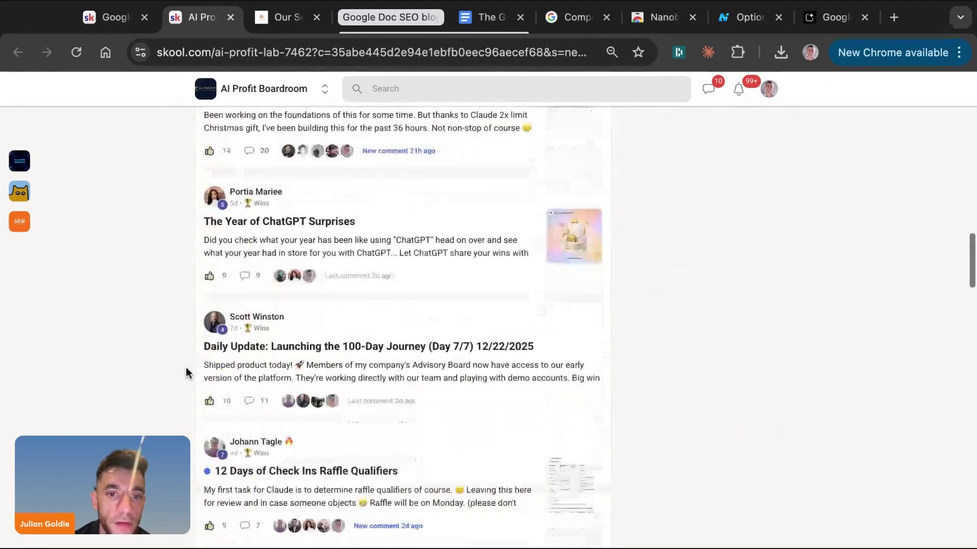
pyautogui.scroll(-15, 190, 350)
pyautogui.scroll(20, 189, 350)
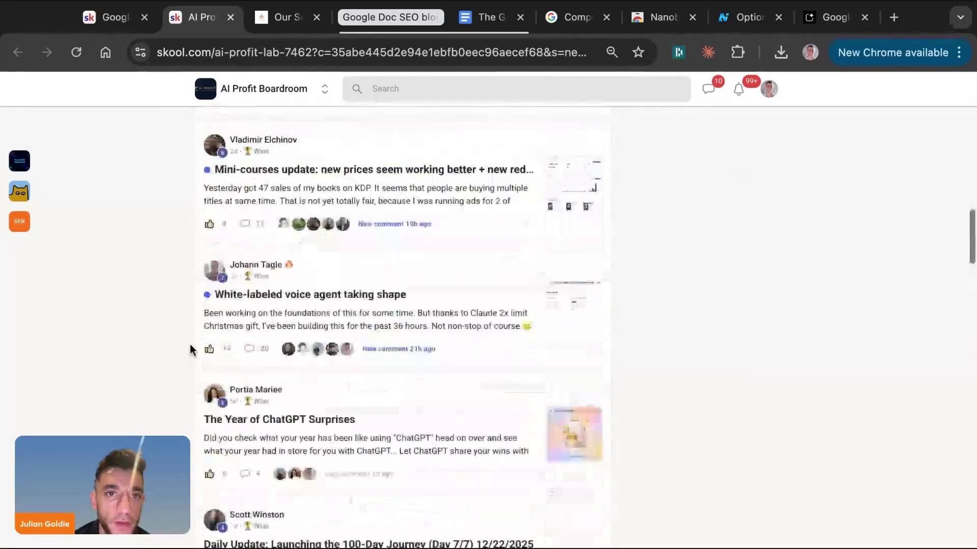
pyautogui.scroll(15, 190, 349)
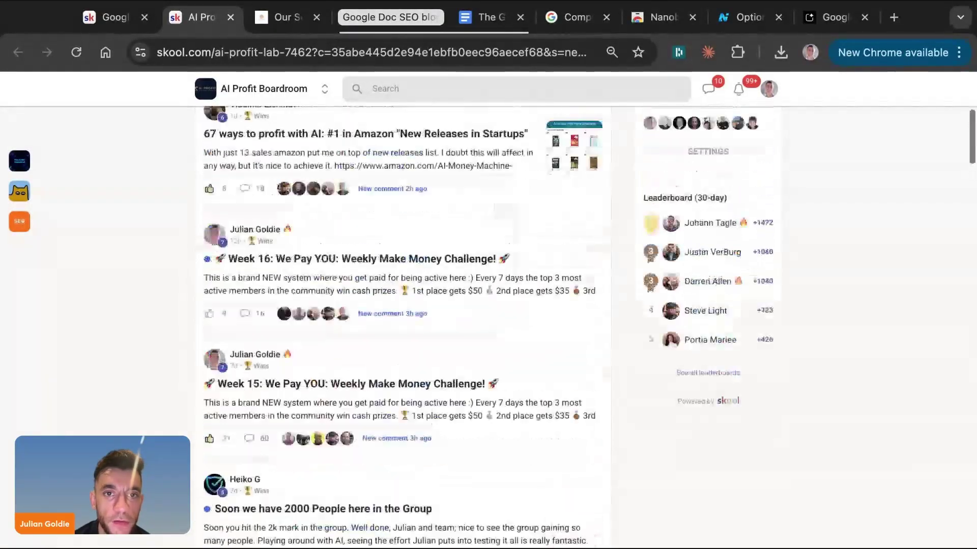
pyautogui.scroll(10, 190, 349)
# Show all posts, skim the Action Takers Daily Check In post's rules, then go to Classroom.
pyautogui.click(203, 212)
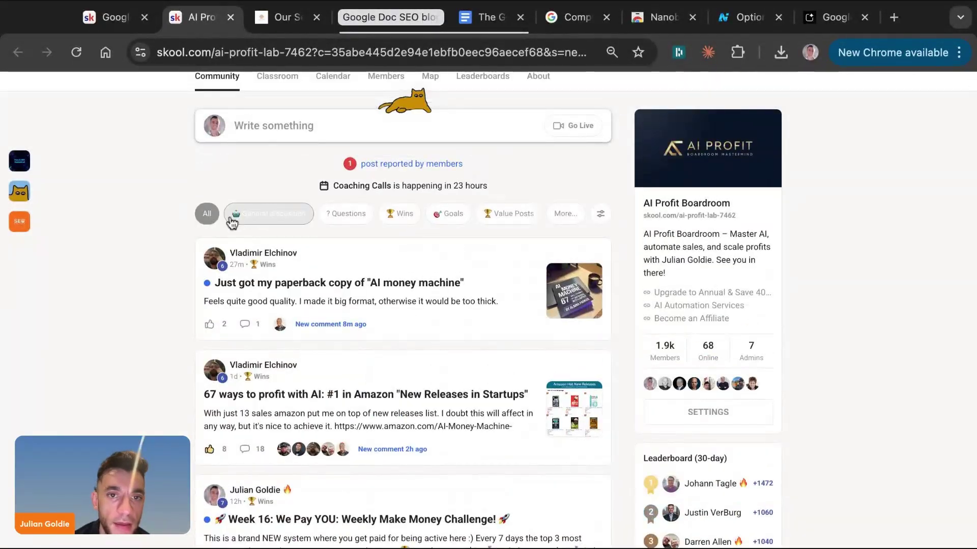
pyautogui.click(440, 313)
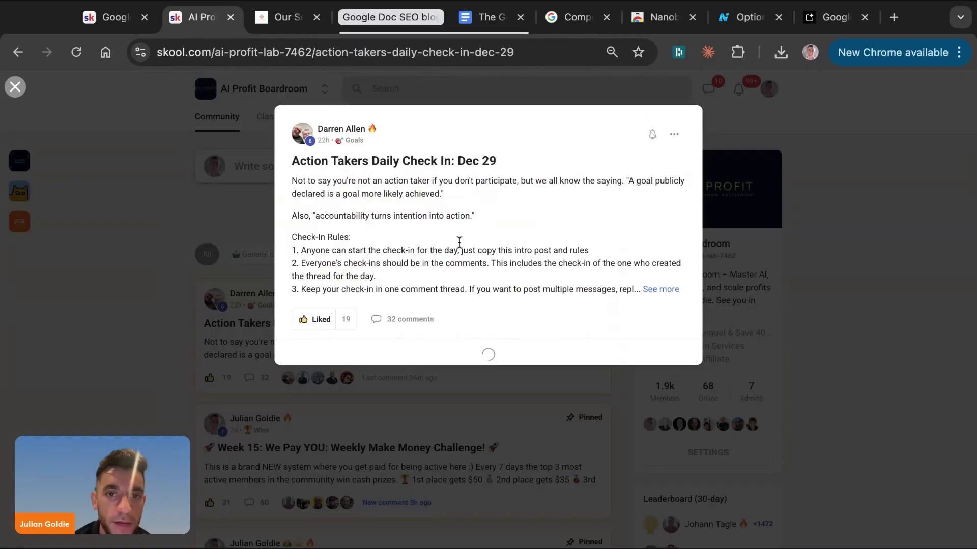
pyautogui.moveTo(289, 159); pyautogui.dragTo(588, 289)
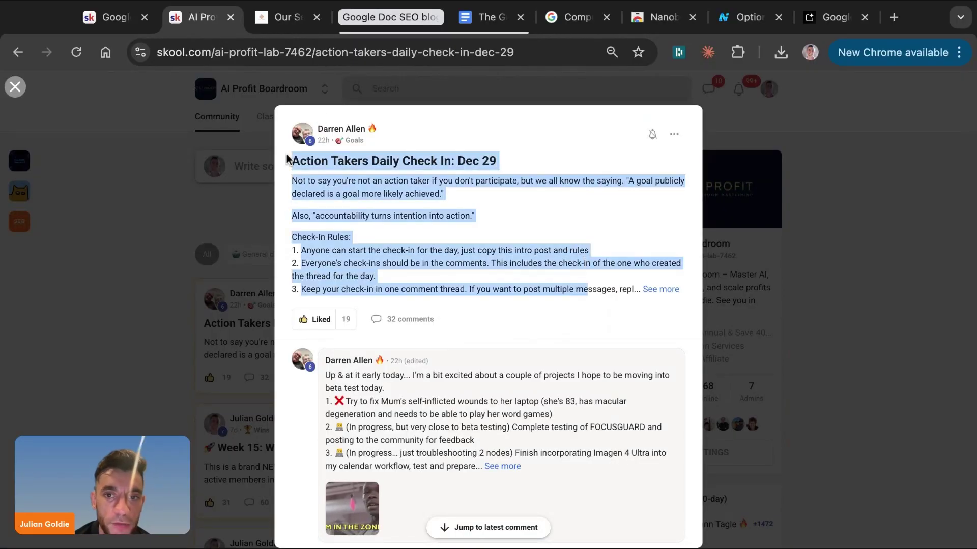
pyautogui.click(584, 289)
pyautogui.scroll(-10, 584, 288)
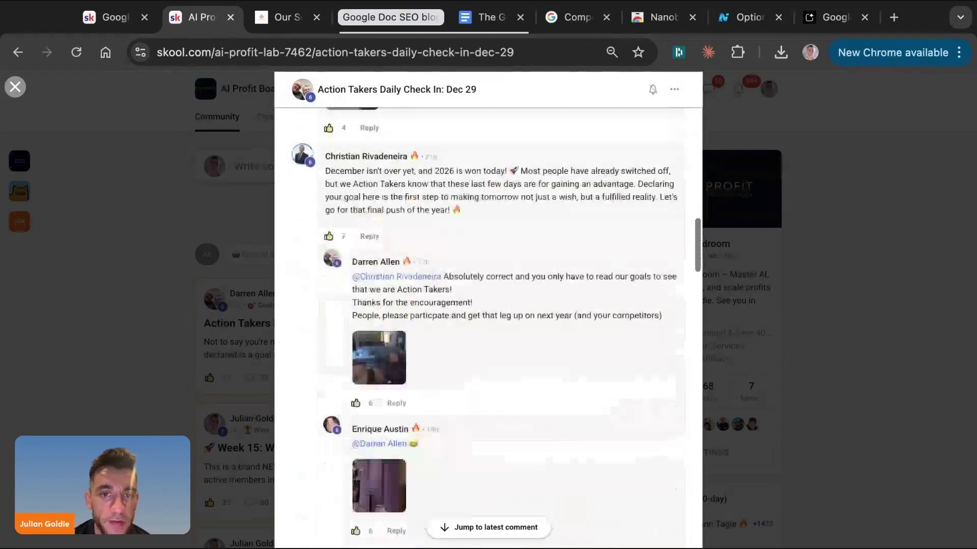
pyautogui.click(109, 233)
pyautogui.click(275, 118)
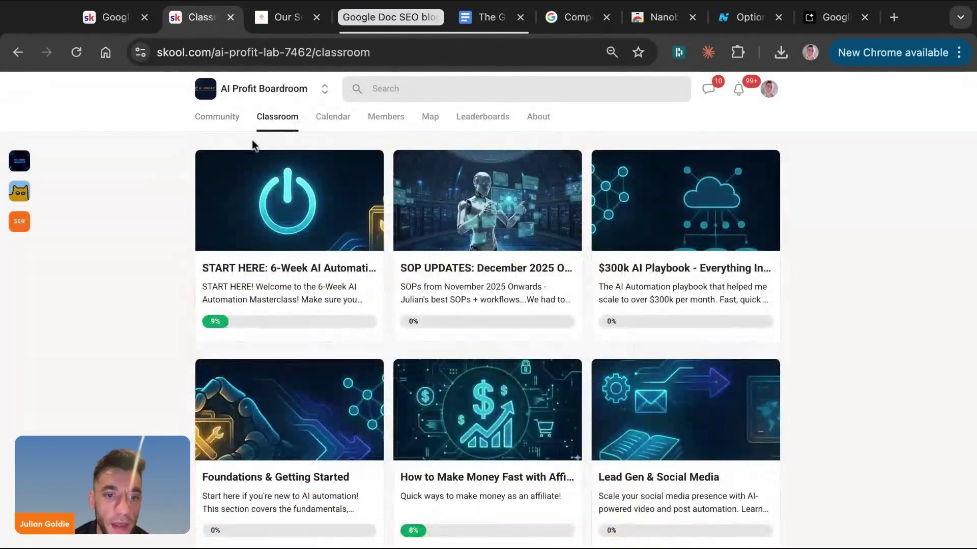
# Open the START HERE course, then return to the course grid.
pyautogui.click(333, 272)
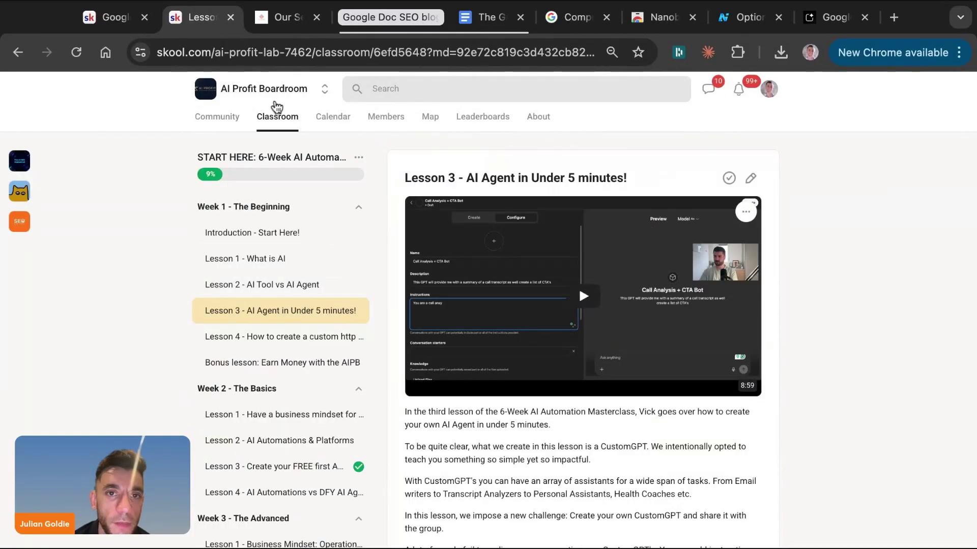
pyautogui.hotkey('alt', 'Left')
pyautogui.scroll(-1, 789, 366)
pyautogui.scroll(-2, 789, 366)
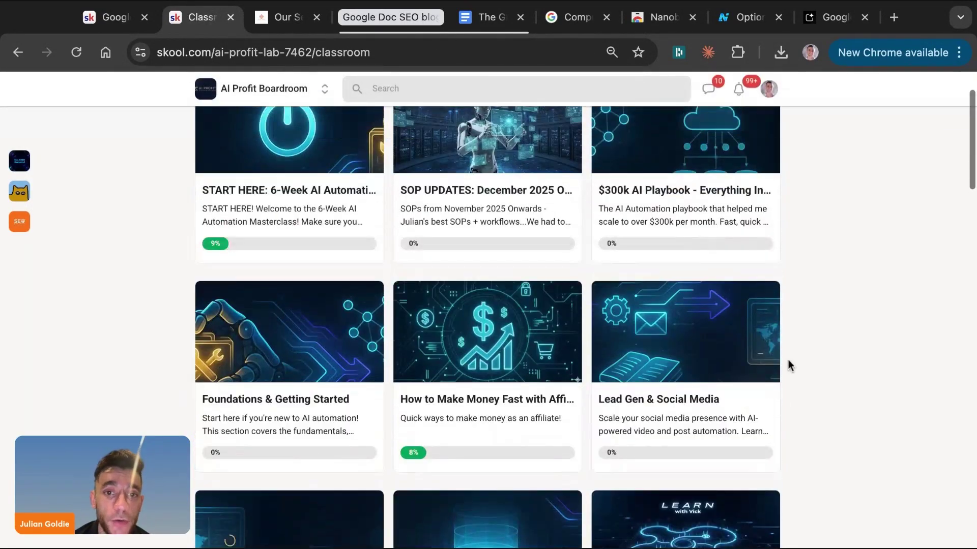
pyautogui.scroll(3, 789, 366)
# View the December 2025 event calendar, revisit Classroom and Calendar, then return to Community.
pyautogui.click(333, 118)
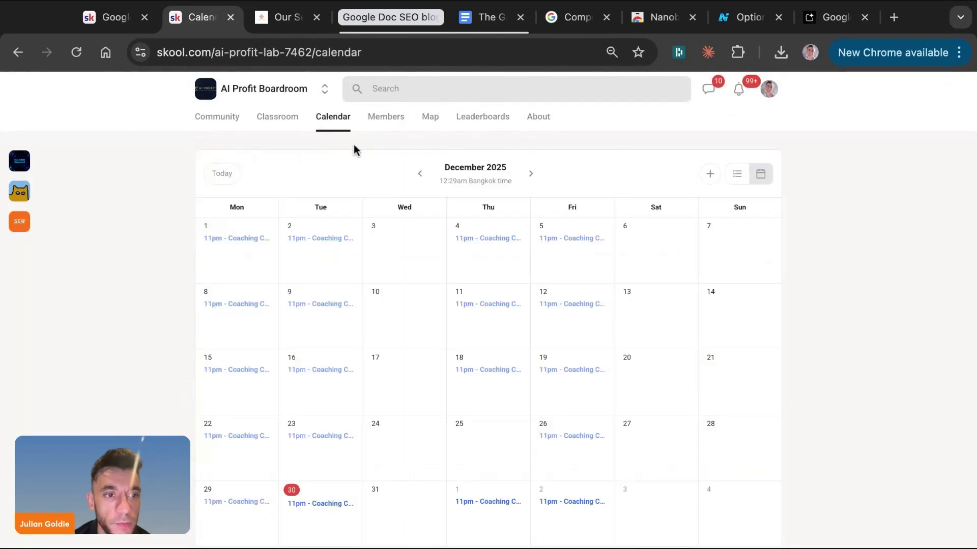
pyautogui.scroll(-1, 361, 355)
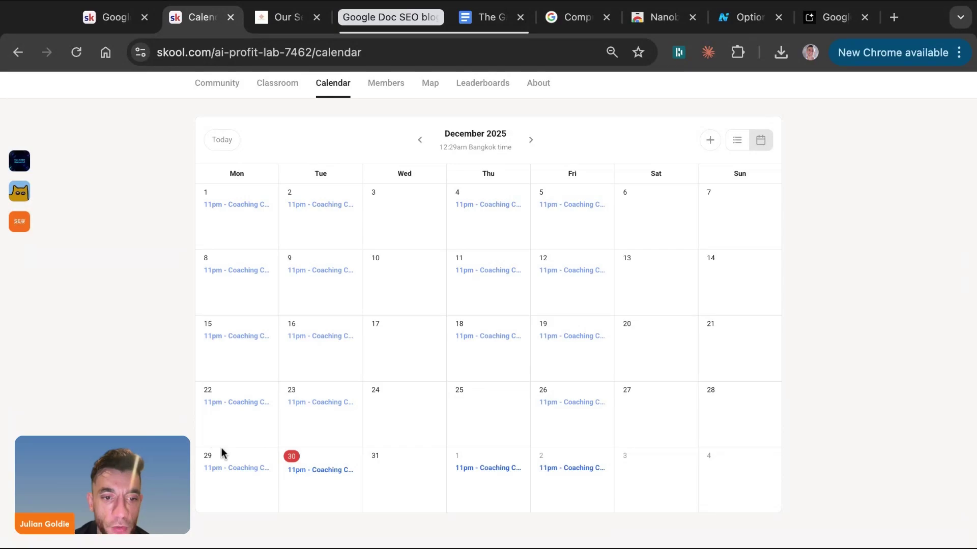
pyautogui.scroll(1, 487, 349)
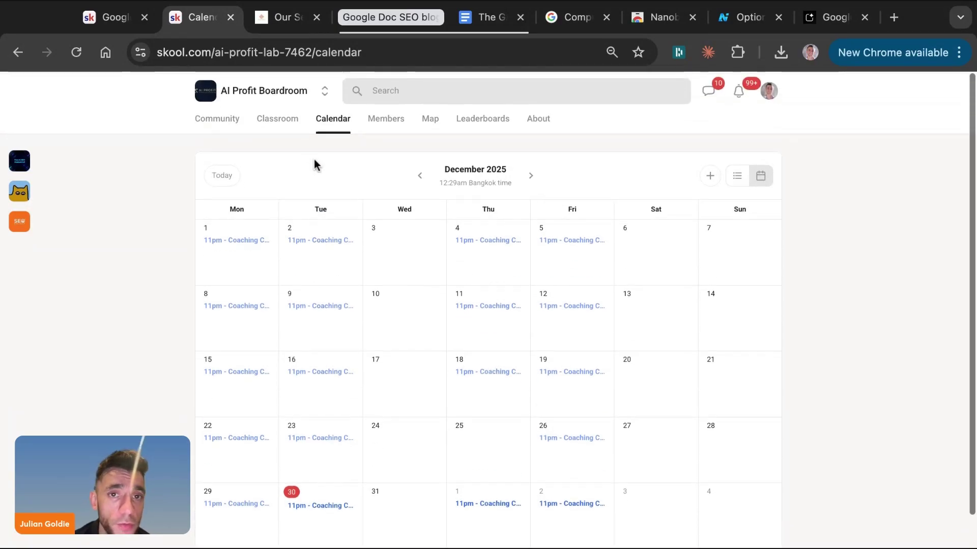
pyautogui.click(279, 118)
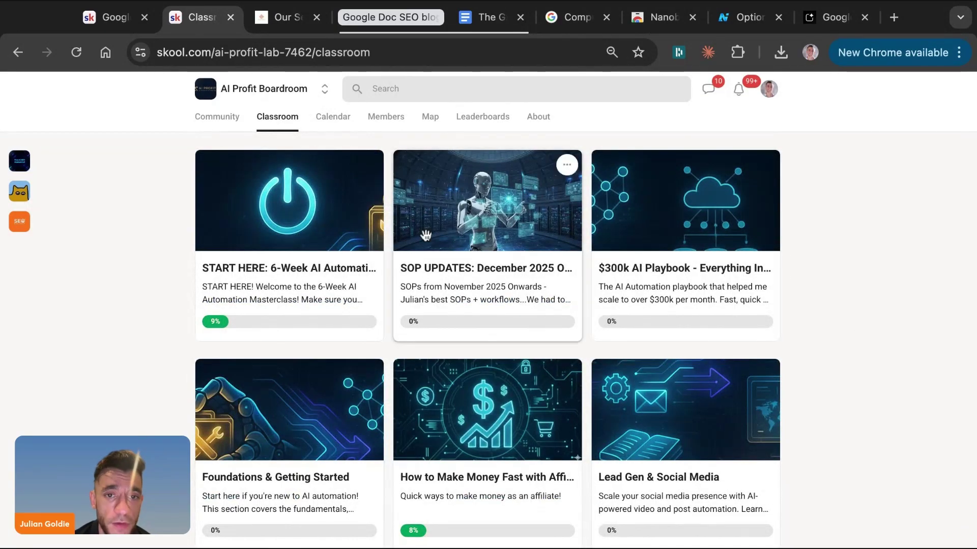
pyautogui.scroll(-7, 563, 283)
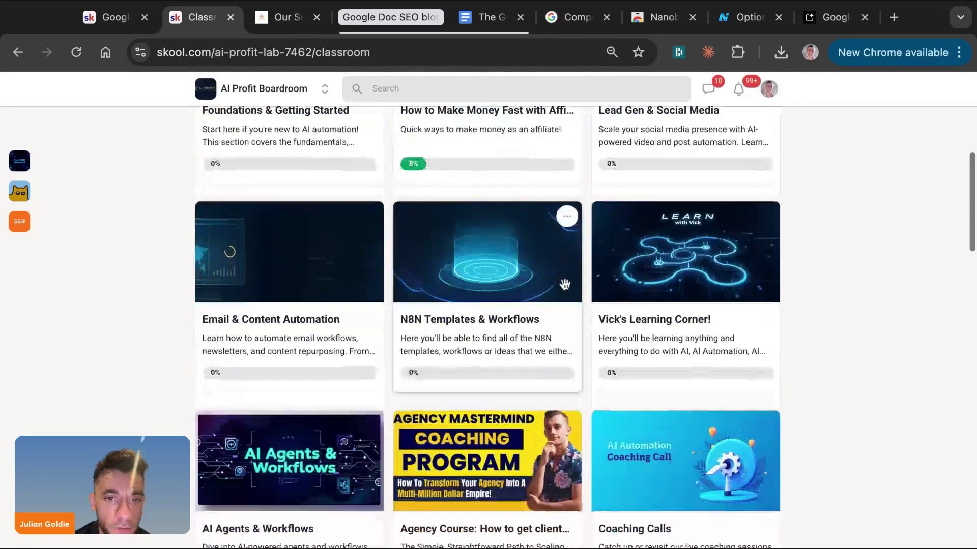
pyautogui.scroll(7, 508, 228)
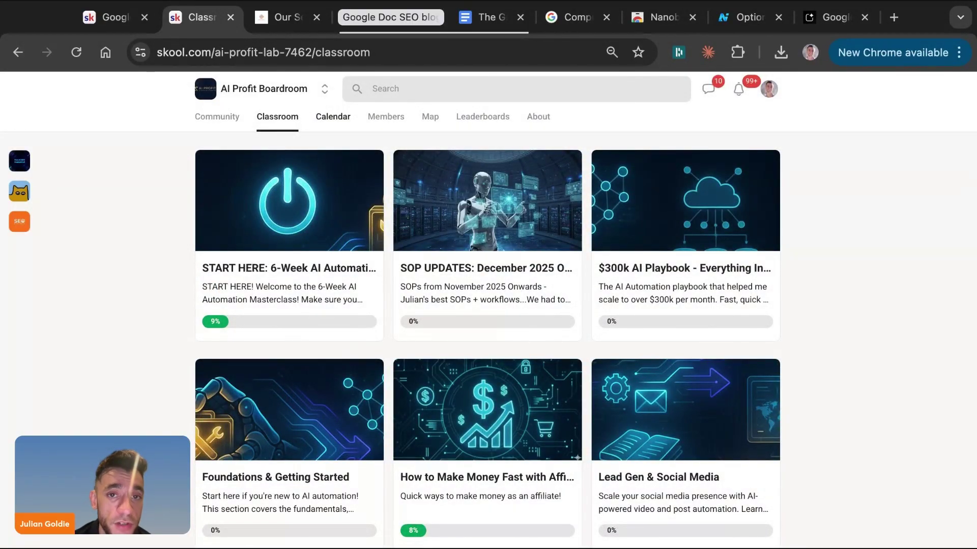
pyautogui.click(331, 122)
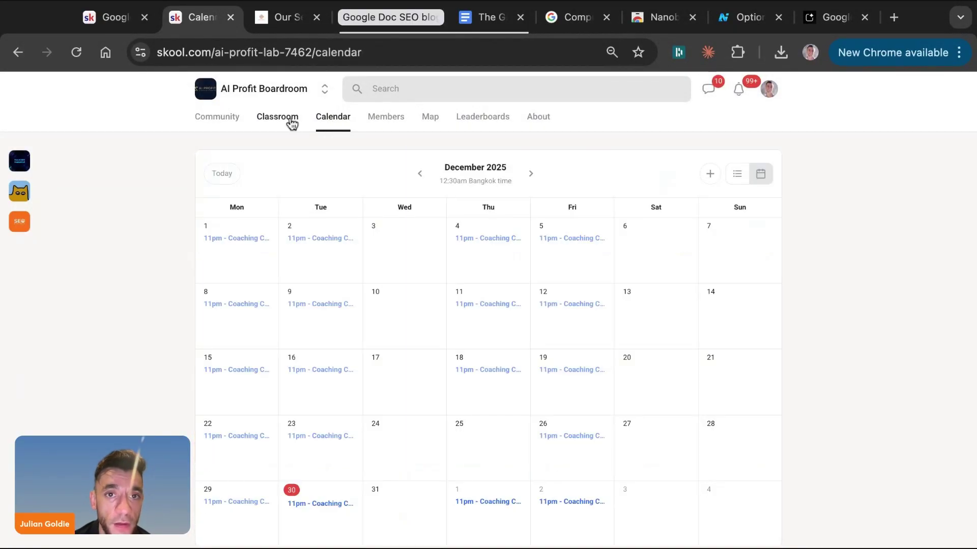
pyautogui.click(226, 120)
# Filter the feed to Weekly Updates and zoom in to read the December 23rd post.
pyautogui.click(578, 256)
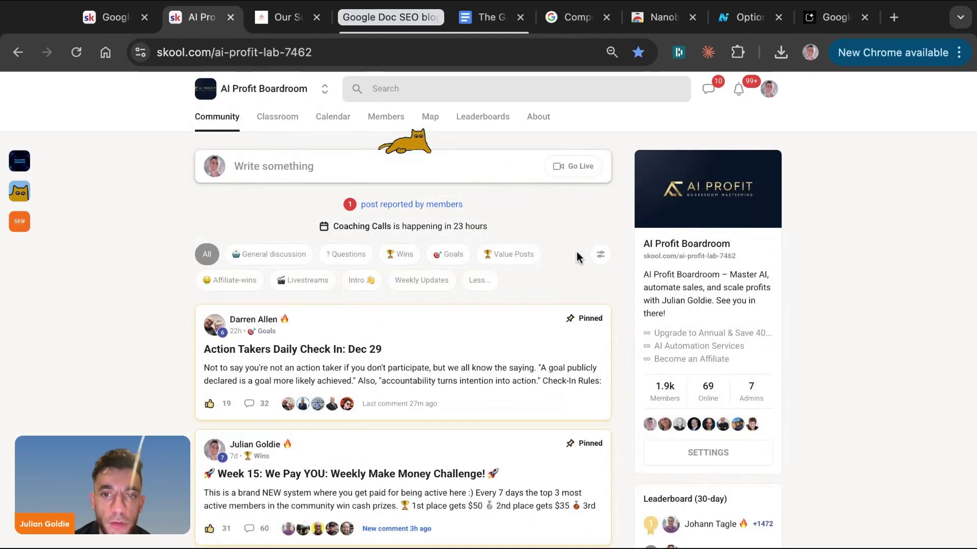
pyautogui.click(439, 284)
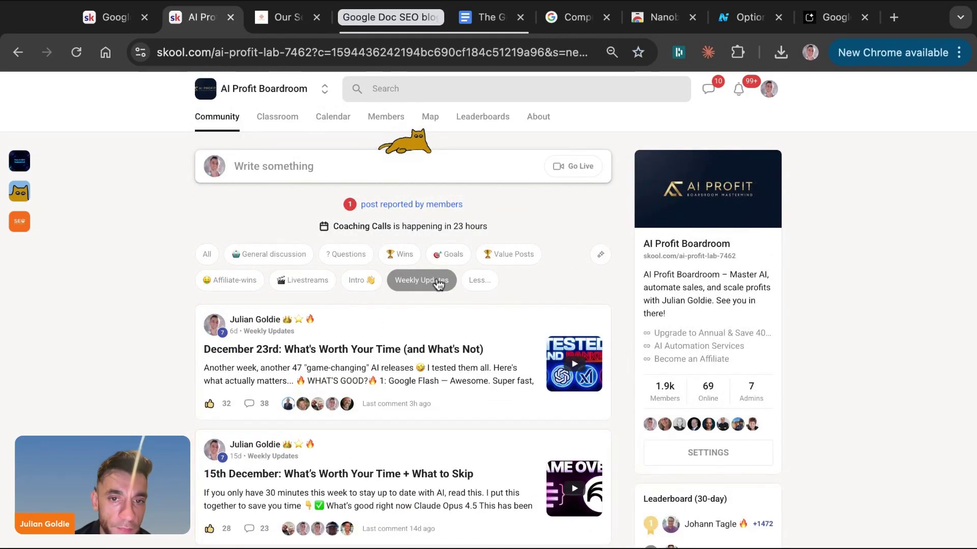
pyautogui.scroll(-1, 188, 349)
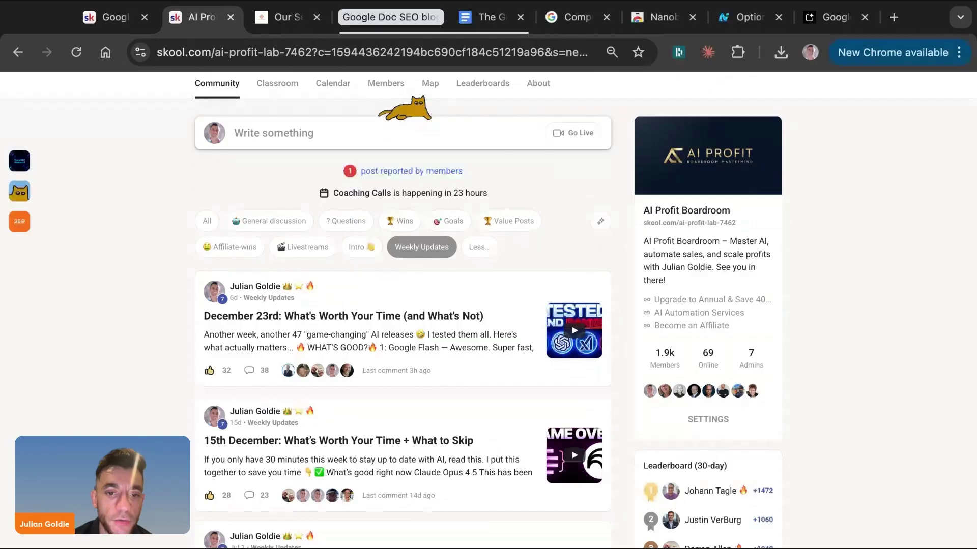
pyautogui.hotkey('ctrl', '+')
pyautogui.hotkey('ctrl', '+')
pyautogui.scroll(-2, 390, 297)
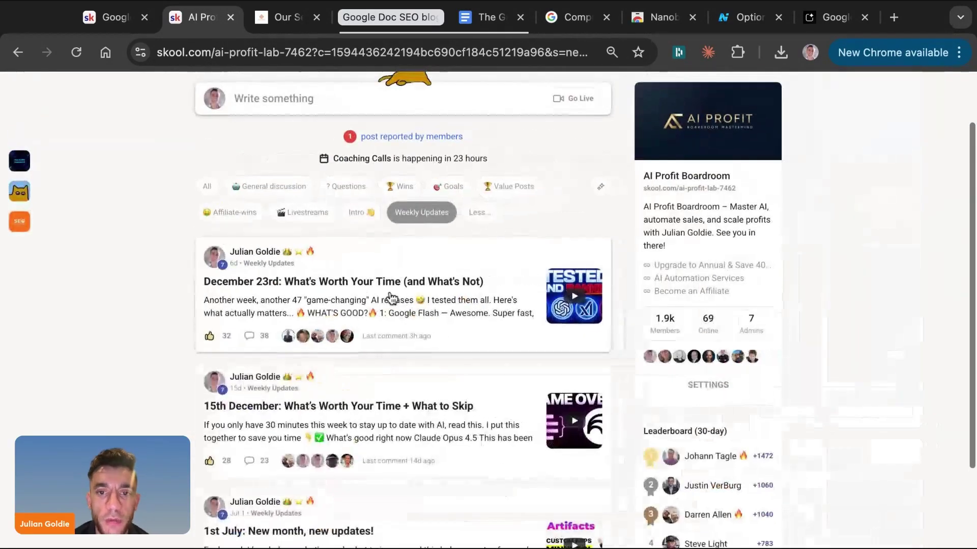
pyautogui.scroll(8, 392, 299)
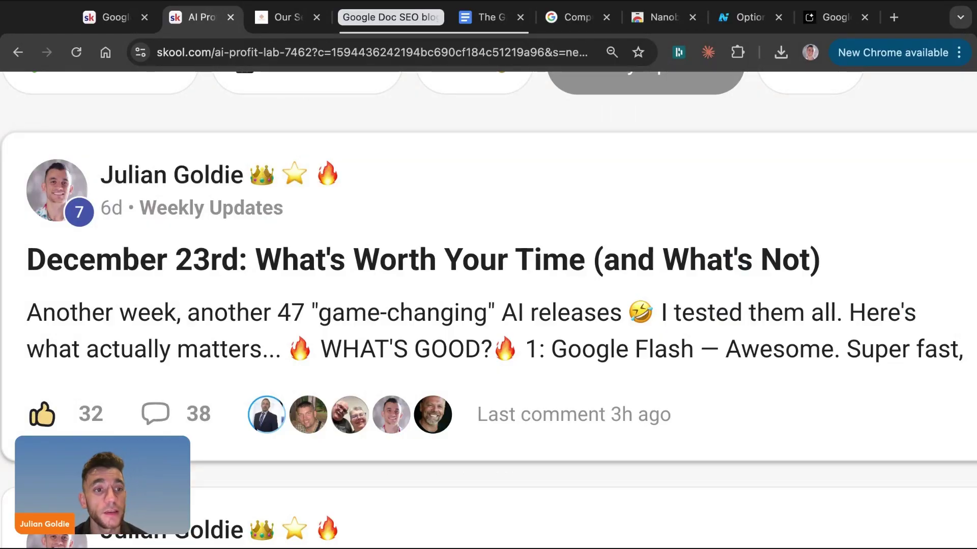
pyautogui.scroll(-6, 489, 306)
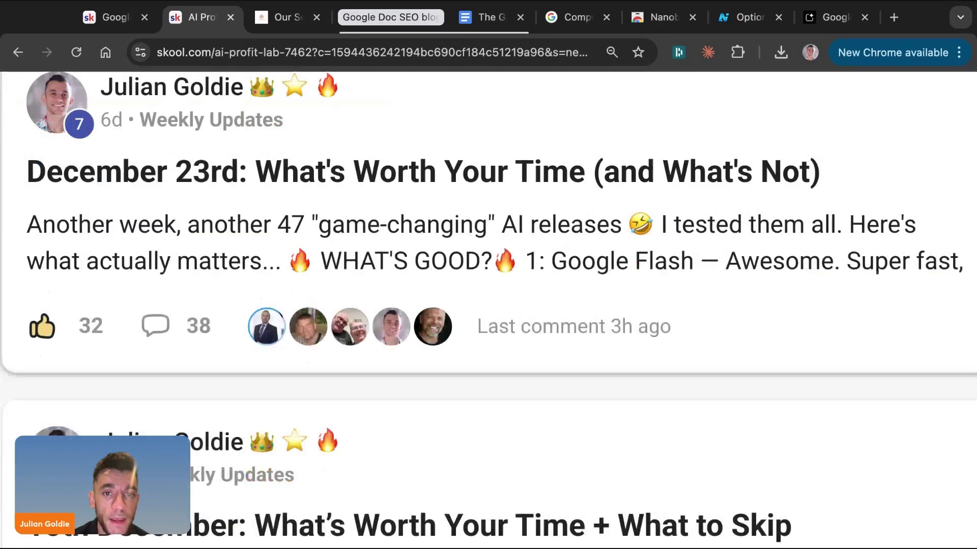
pyautogui.scroll(-1, 291, 220)
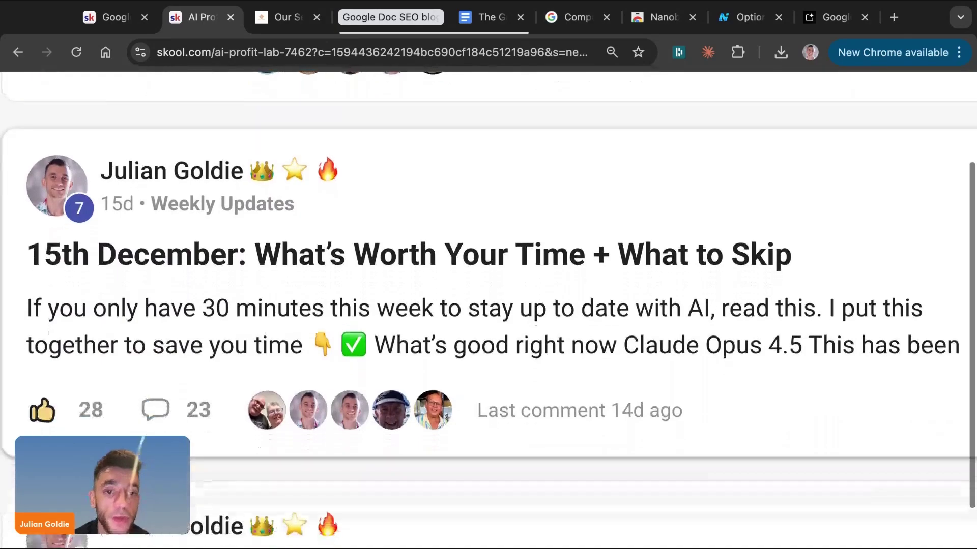
pyautogui.scroll(10, 291, 219)
pyautogui.scroll(-5, 291, 220)
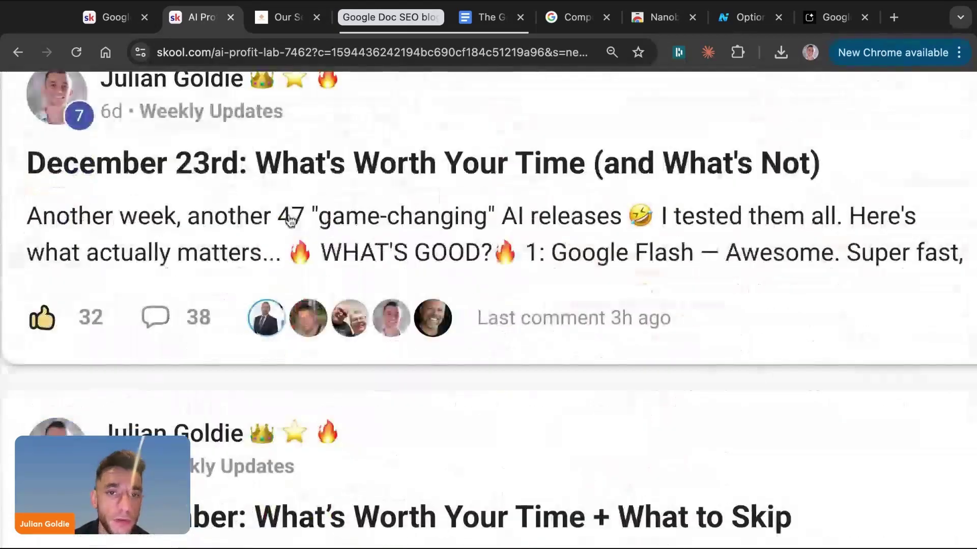
# Open the December 23rd post, read through its 38-comment thread, and close it.
pyautogui.click(421, 223)
pyautogui.scroll(-15, 421, 223)
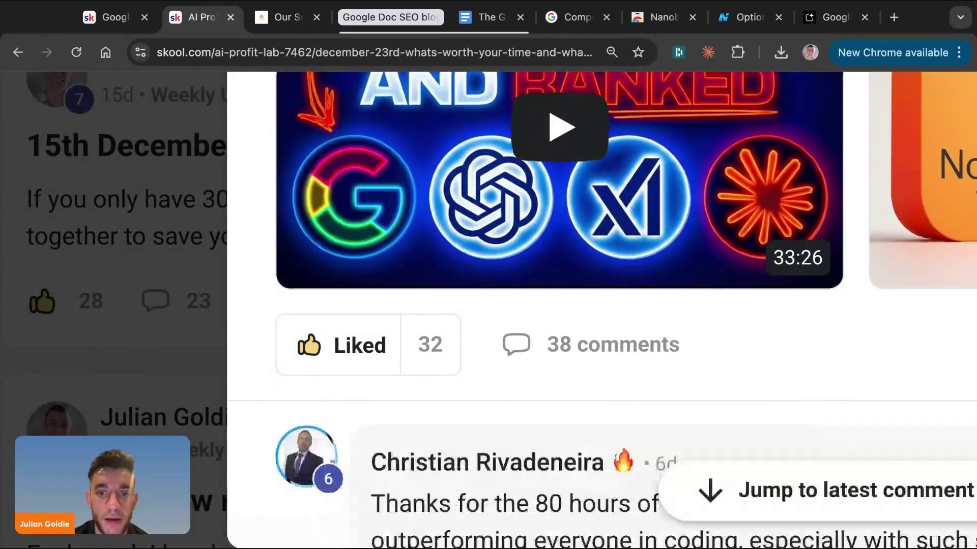
pyautogui.hscroll(7, 235, 217)
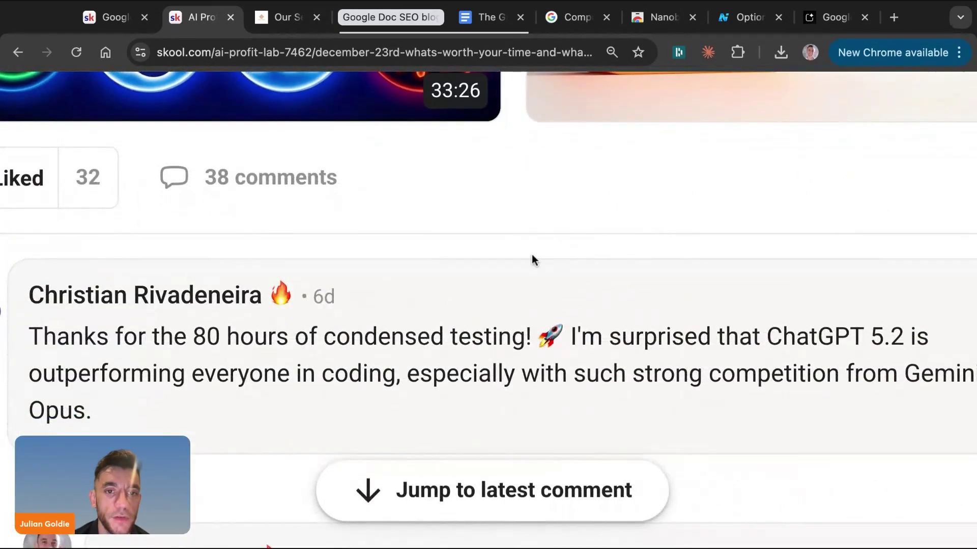
pyautogui.scroll(-1, 532, 256)
pyautogui.scroll(-20, 532, 261)
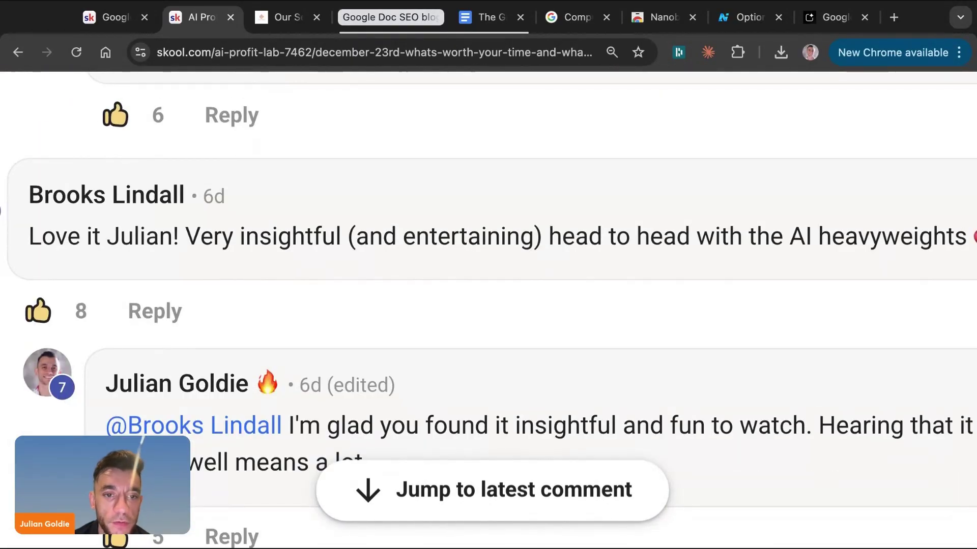
pyautogui.scroll(-8, 532, 261)
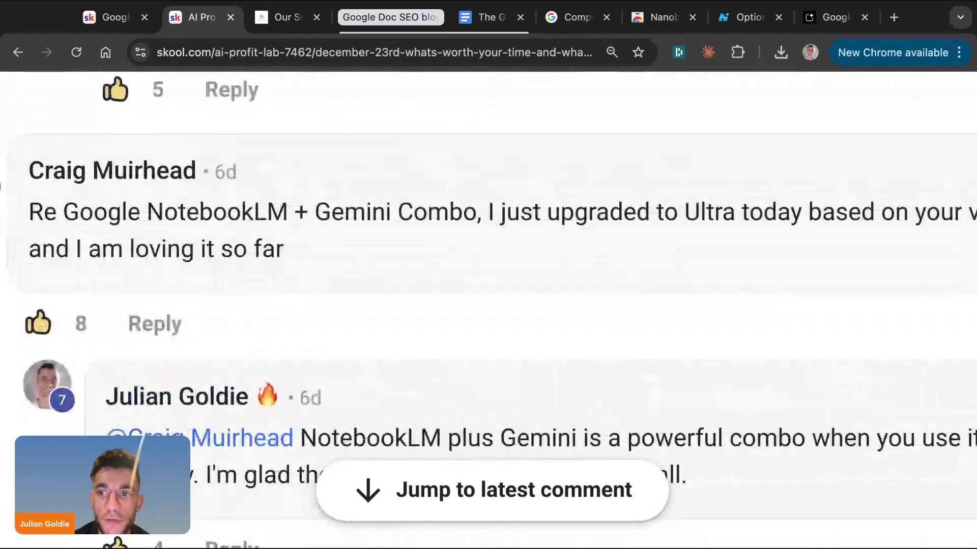
pyautogui.scroll(-3, 585, 192)
pyautogui.scroll(4, 512, 314)
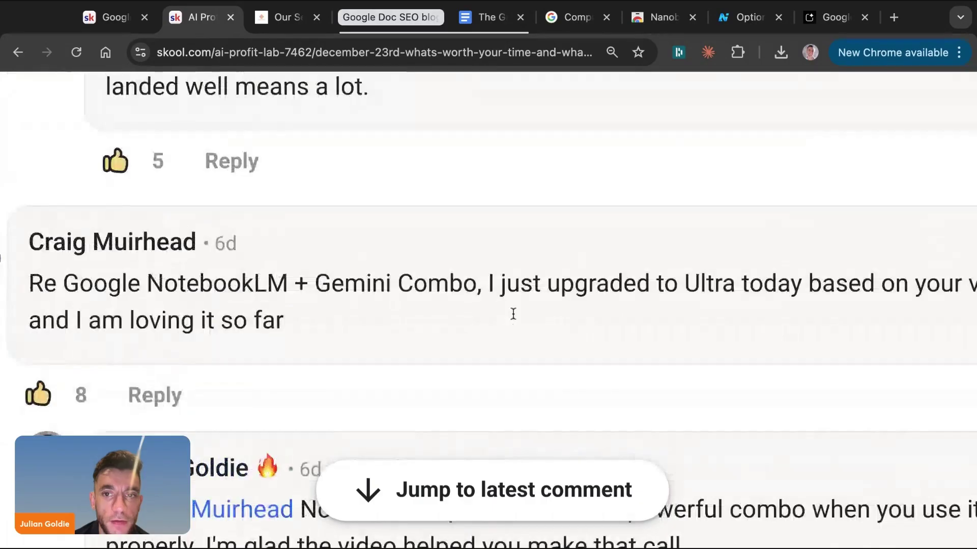
pyautogui.scroll(3, 512, 311)
pyautogui.hscroll(-5, 489, 310)
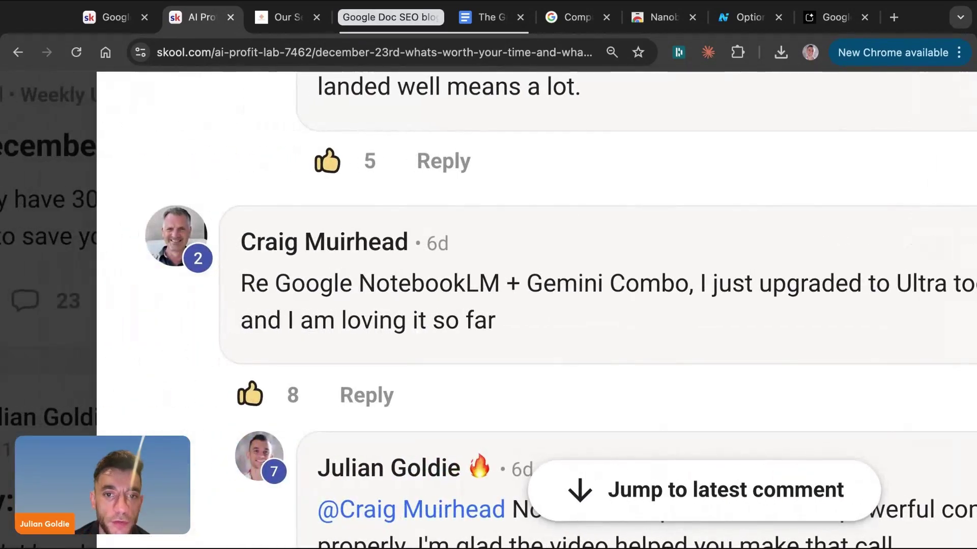
pyautogui.hscroll(-3, 489, 310)
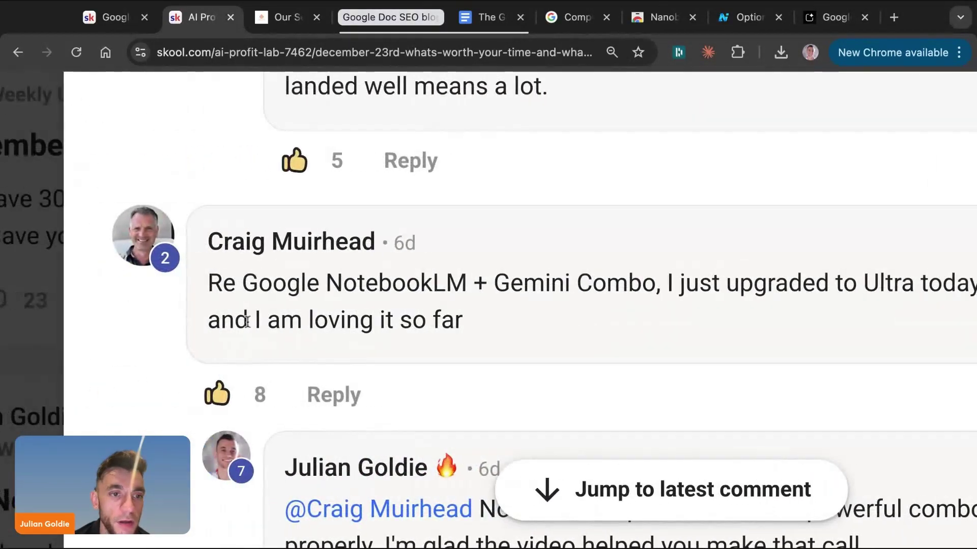
pyautogui.click(45, 341)
pyautogui.scroll(-5, 285, 268)
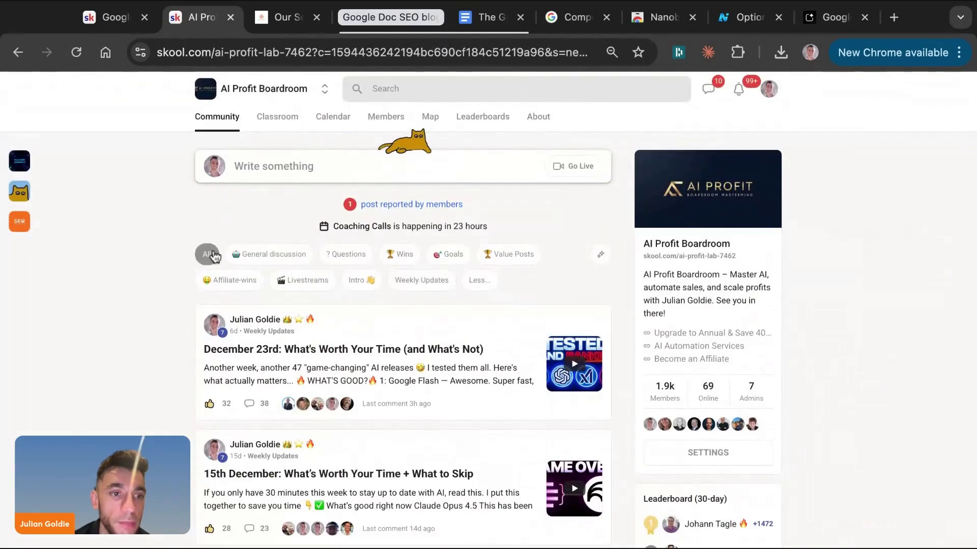